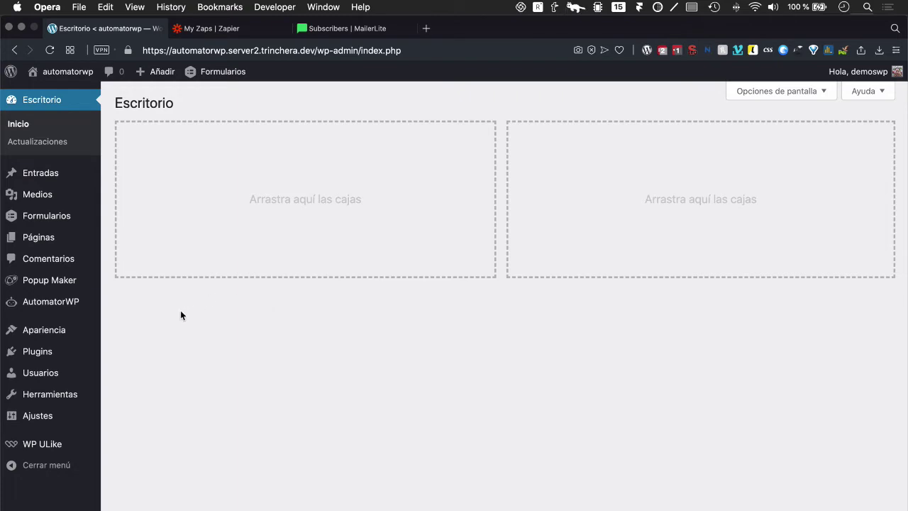
# Step: Search the plugin directory for 'automatorwp' from the installed plugins page
pyautogui.click(51, 357)
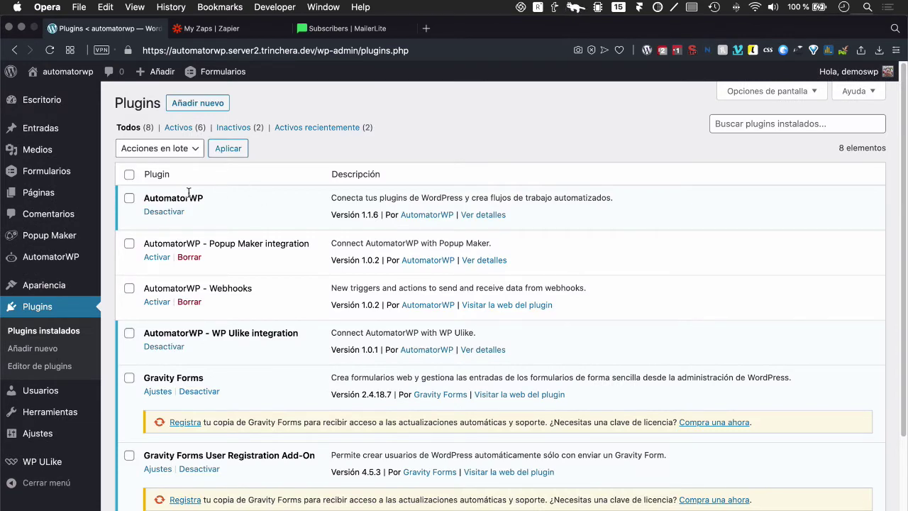
pyautogui.click(192, 103)
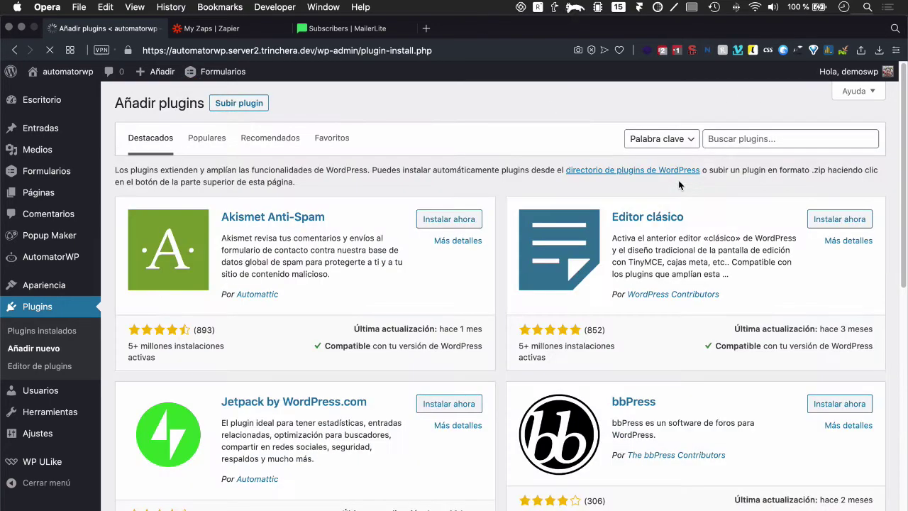
pyautogui.click(733, 139)
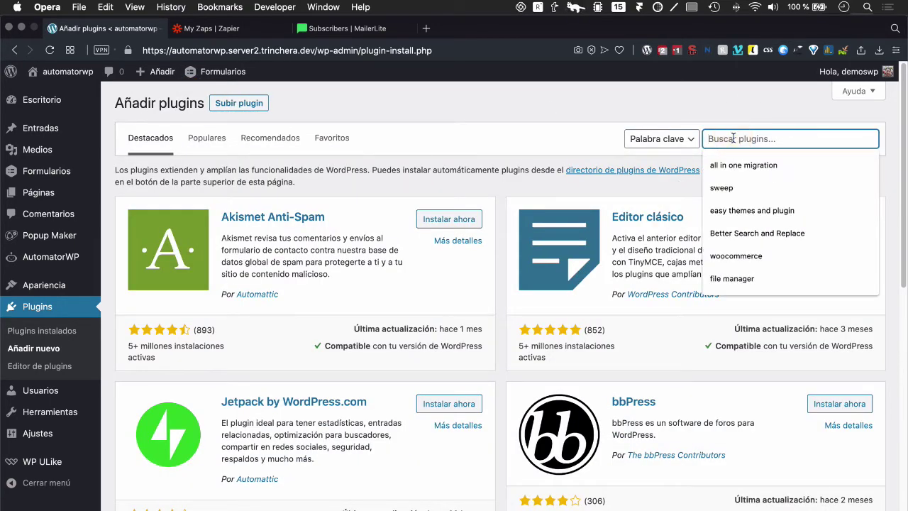
pyautogui.write('automatorep')
pyautogui.press('BackSpace')
pyautogui.press('BackSpace')
pyautogui.write('wp')
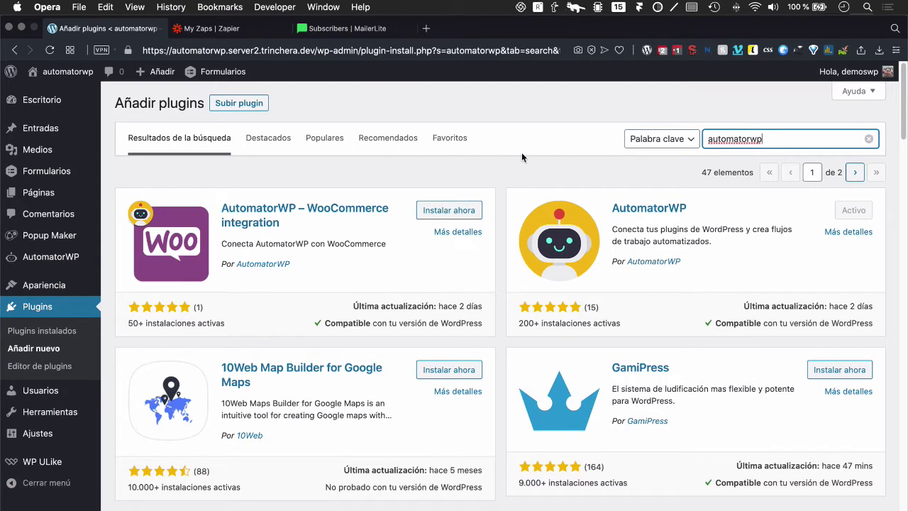
# Step: Review the installed plugins, select the WP Ulike plugin name, and return to Añadir nuevo
pyautogui.click(49, 313)
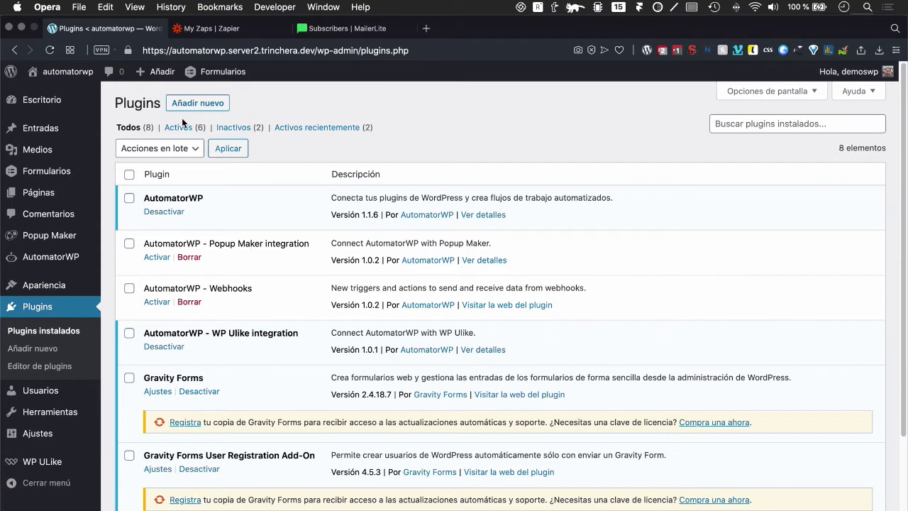
pyautogui.scroll(-5, 195, 363)
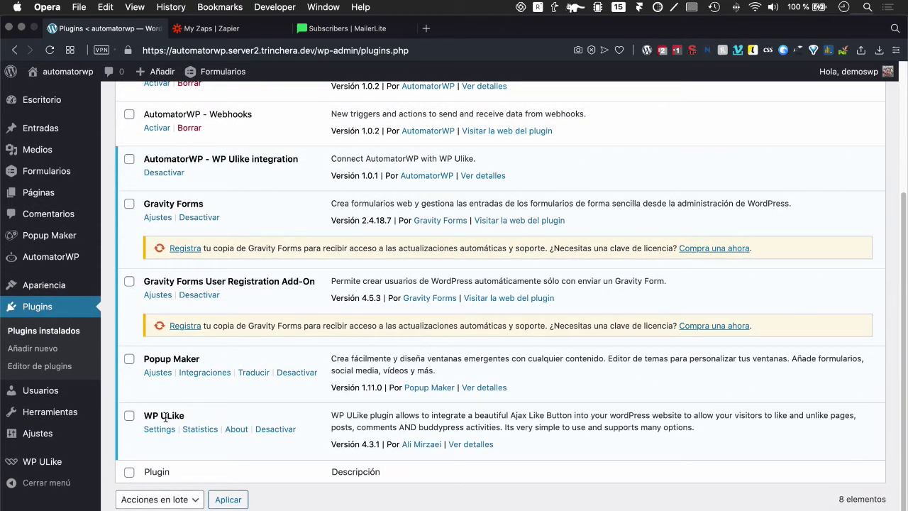
pyautogui.click(161, 413)
pyautogui.click(181, 417)
pyautogui.scroll(5, 181, 413)
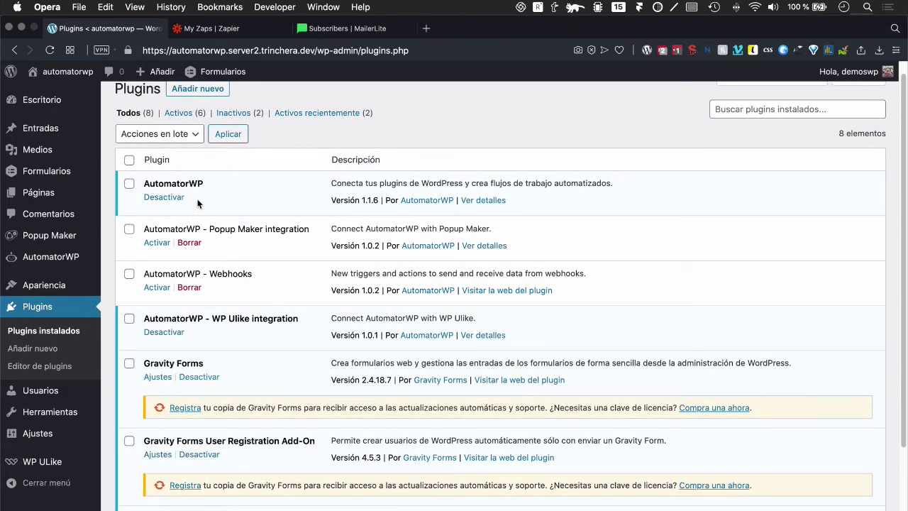
pyautogui.scroll(-5, 216, 318)
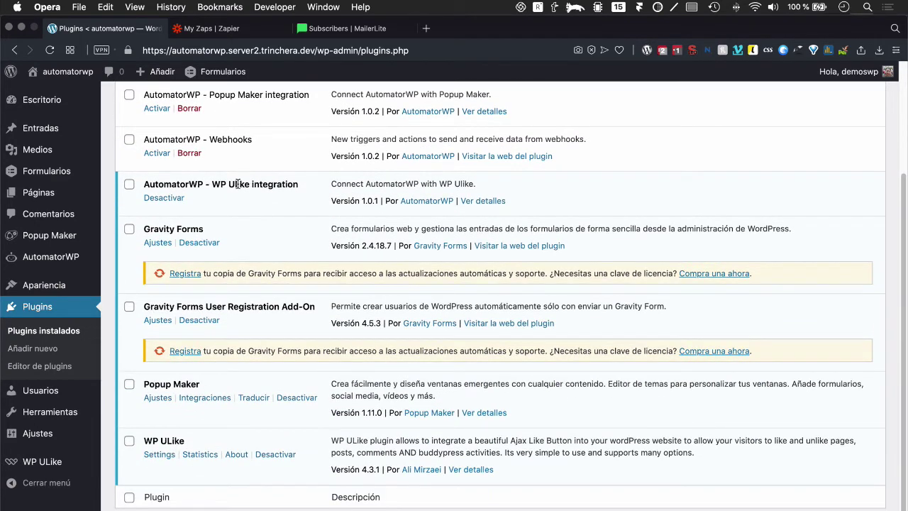
pyautogui.click(215, 183)
pyautogui.moveTo(215, 184); pyautogui.dragTo(250, 183)
pyautogui.press('super+c')
pyautogui.scroll(5, 188, 111)
pyautogui.click(188, 110)
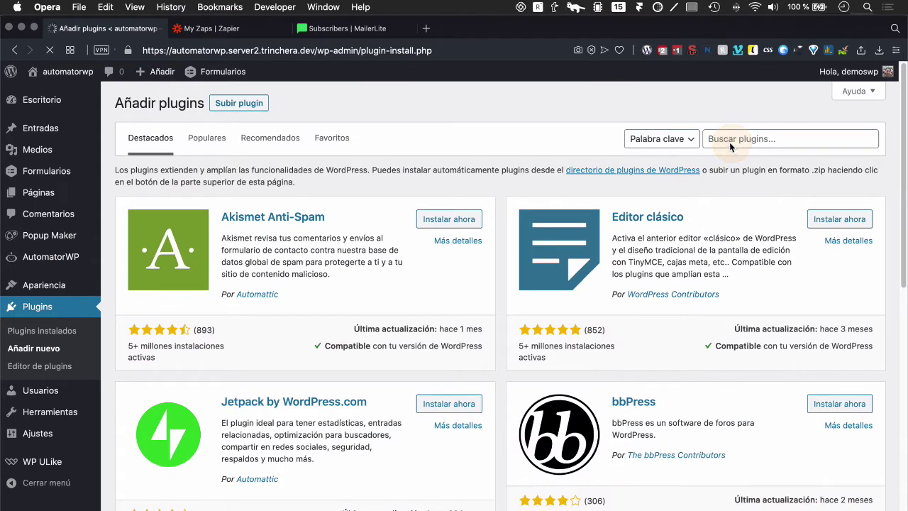
# Step: Search plugins for 'WP Ulike' and confirm both results show Activo
pyautogui.click(731, 143)
pyautogui.press('super+v')
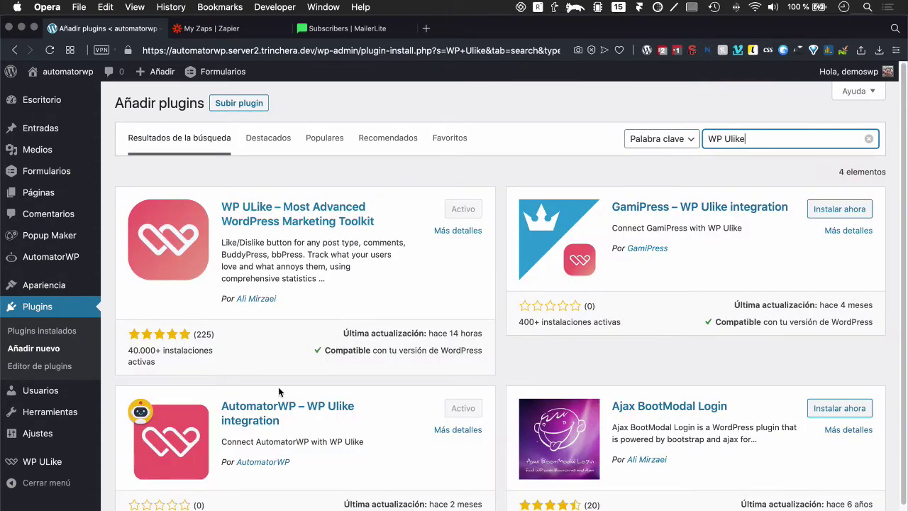
pyautogui.scroll(-2, 301, 342)
pyautogui.scroll(2, 205, 153)
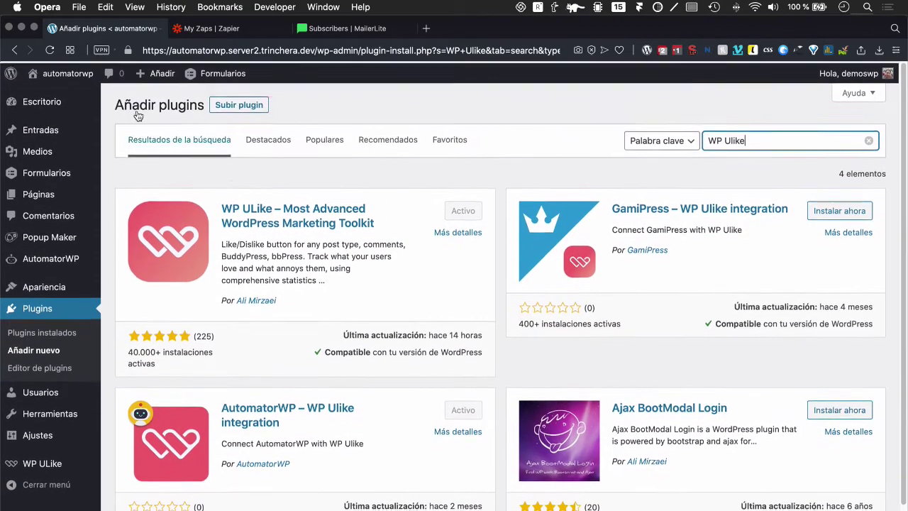
# Step: Check the installed plugins list, then go to the Gravity Forms Formularios page
pyautogui.click(28, 309)
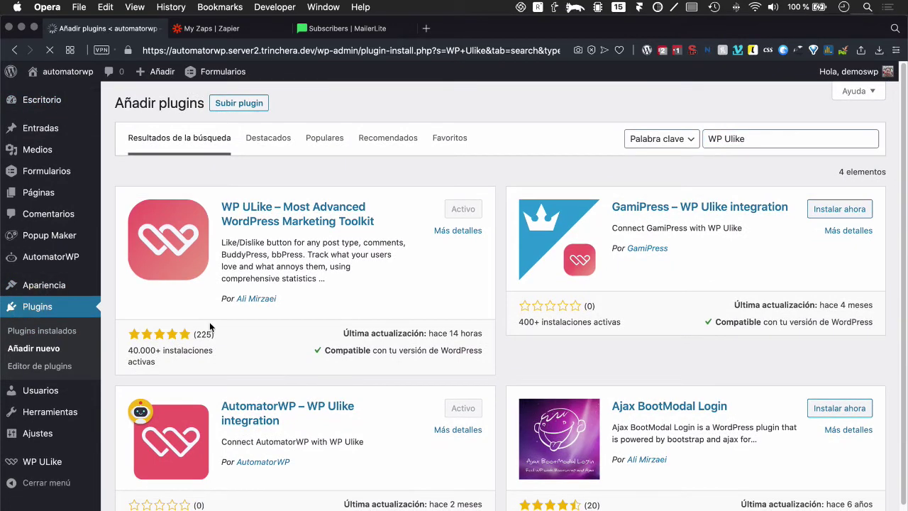
pyautogui.scroll(-3, 210, 325)
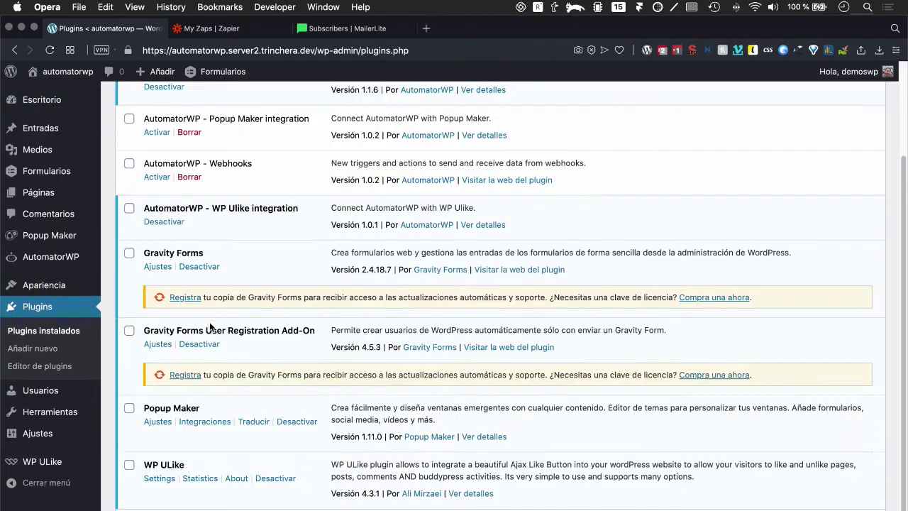
pyautogui.scroll(2, 210, 326)
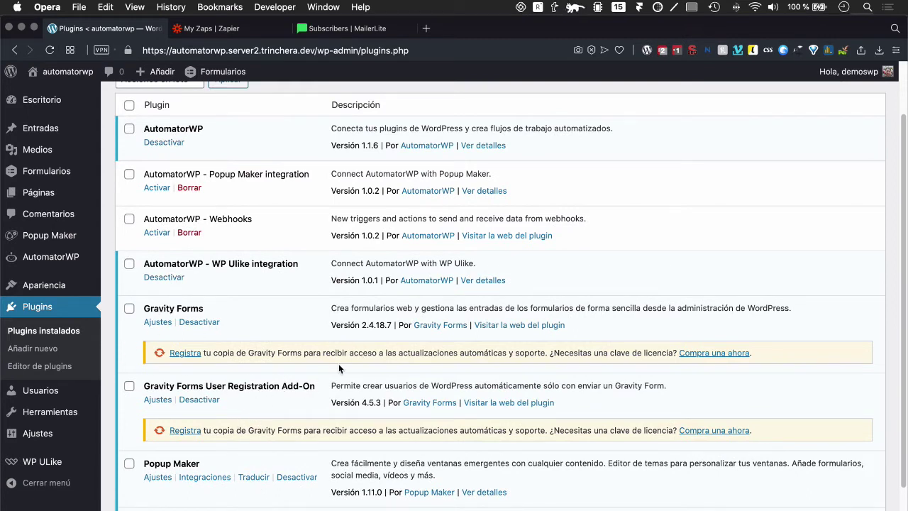
pyautogui.scroll(2, 287, 355)
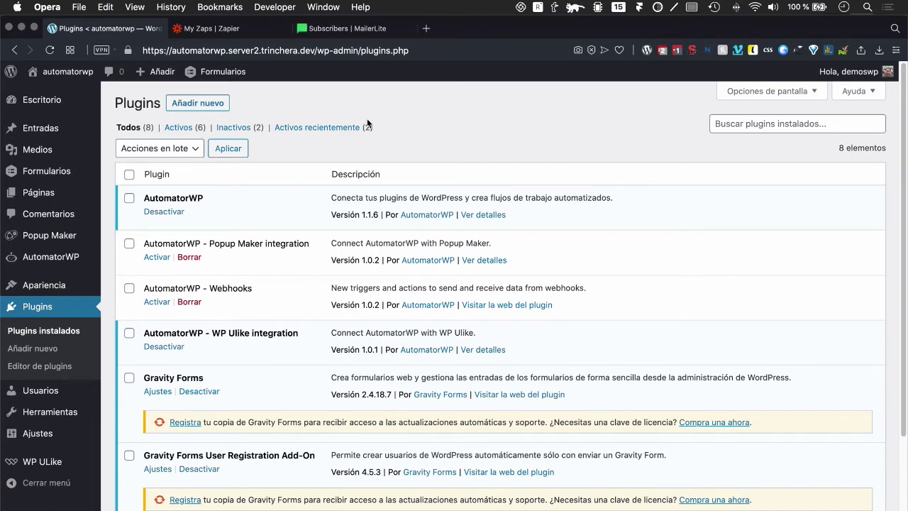
pyautogui.click(32, 167)
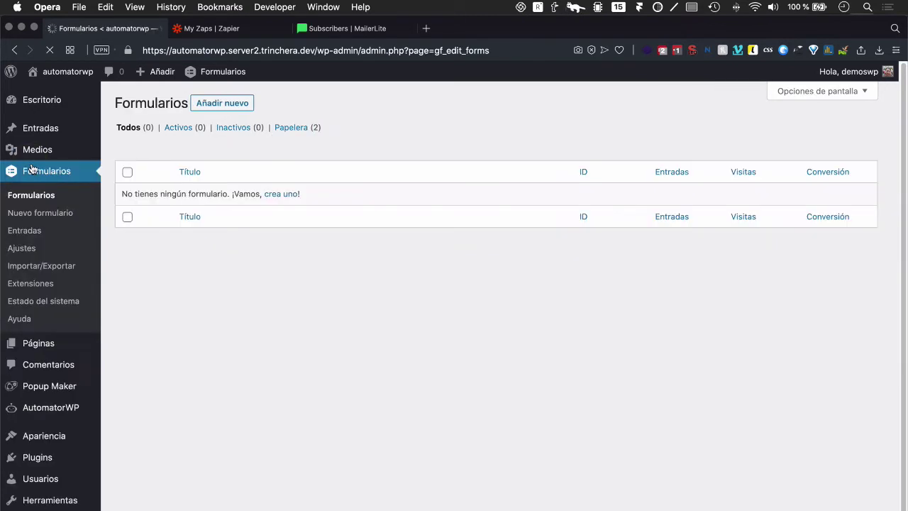
# Step: Create a new Gravity Forms form titled 'Registro'
pyautogui.click(198, 104)
pyautogui.write('Registro')
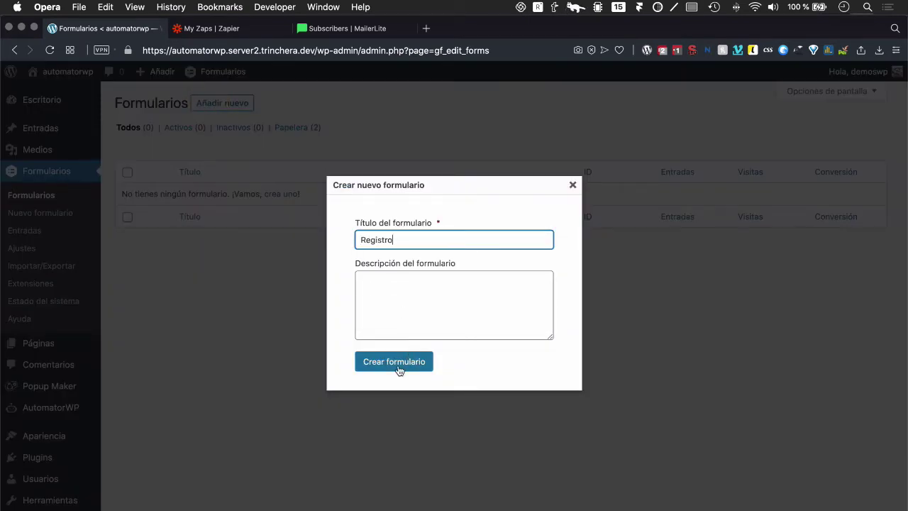
pyautogui.click(396, 363)
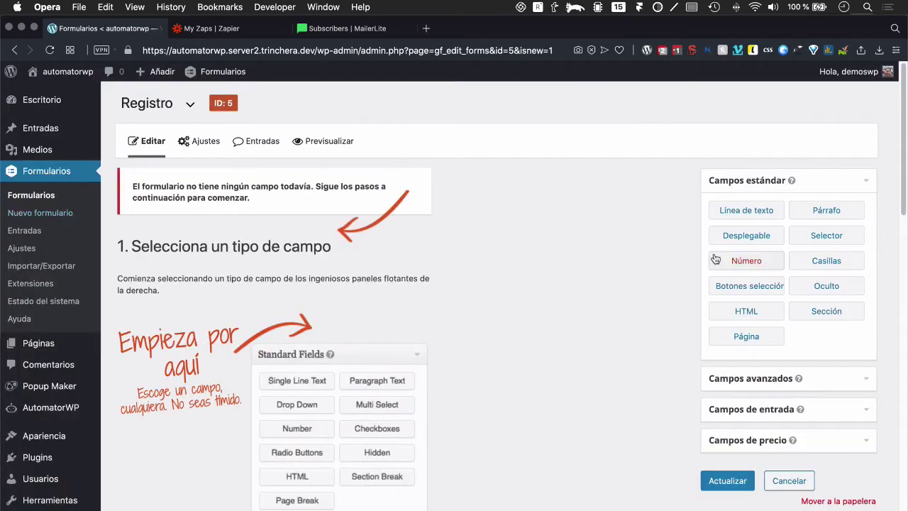
# Step: Add Nombre de usuario, Email and Contraseña fields from Campos avanzados
pyautogui.click(733, 378)
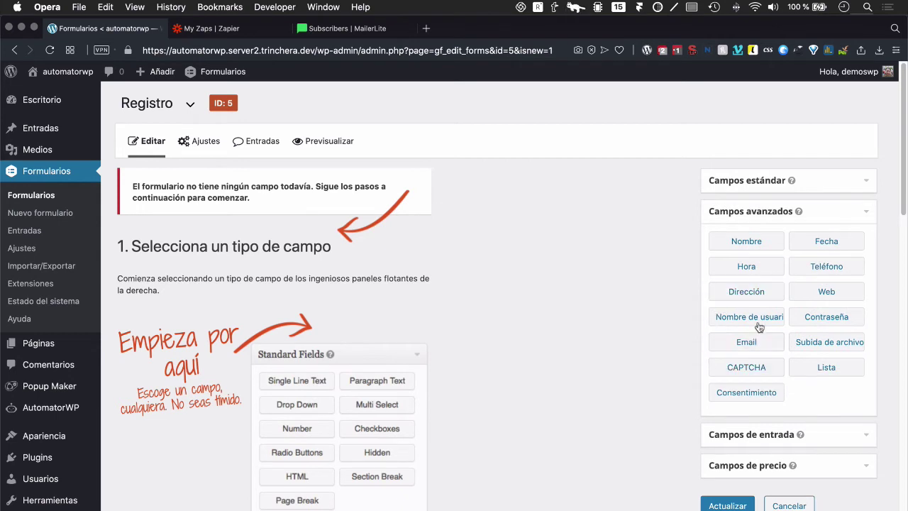
pyautogui.moveTo(751, 317); pyautogui.dragTo(346, 243)
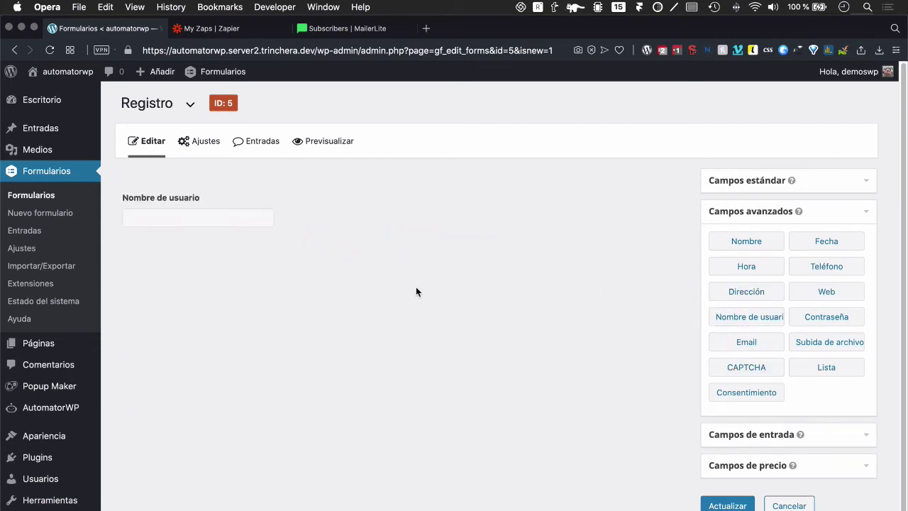
pyautogui.moveTo(746, 342); pyautogui.dragTo(200, 256)
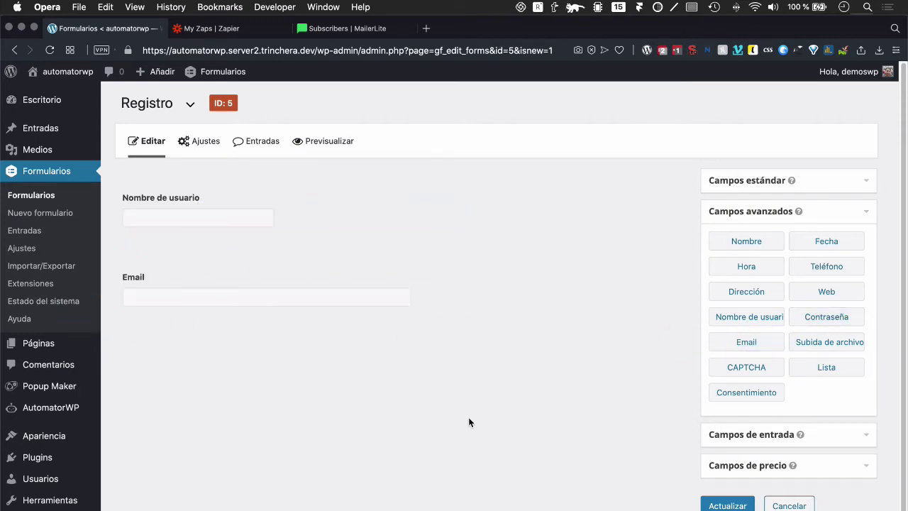
pyautogui.moveTo(808, 322); pyautogui.dragTo(241, 327)
# Step: Mark the username, email and password fields Obligatorio and update the form
pyautogui.click(186, 205)
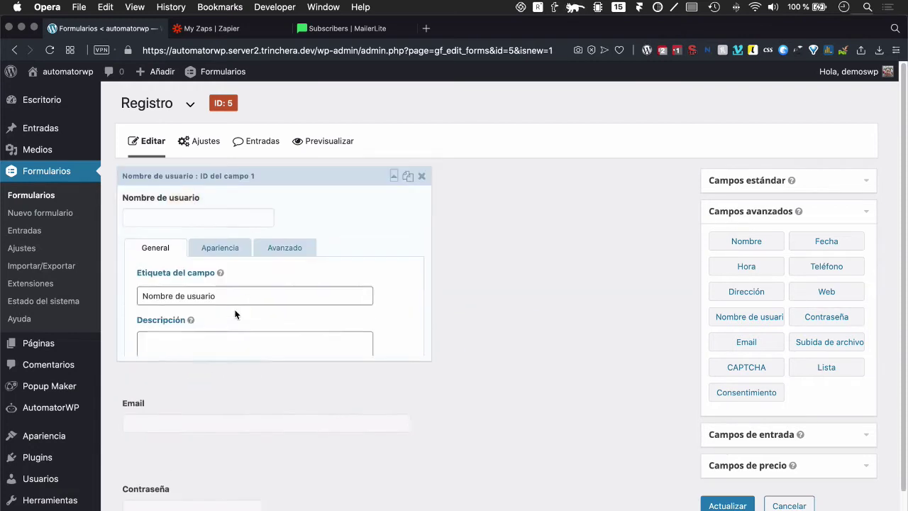
pyautogui.scroll(-2, 213, 340)
pyautogui.click(175, 393)
pyautogui.scroll(-4, 212, 387)
pyautogui.moveTo(226, 383); pyautogui.dragTo(216, 461)
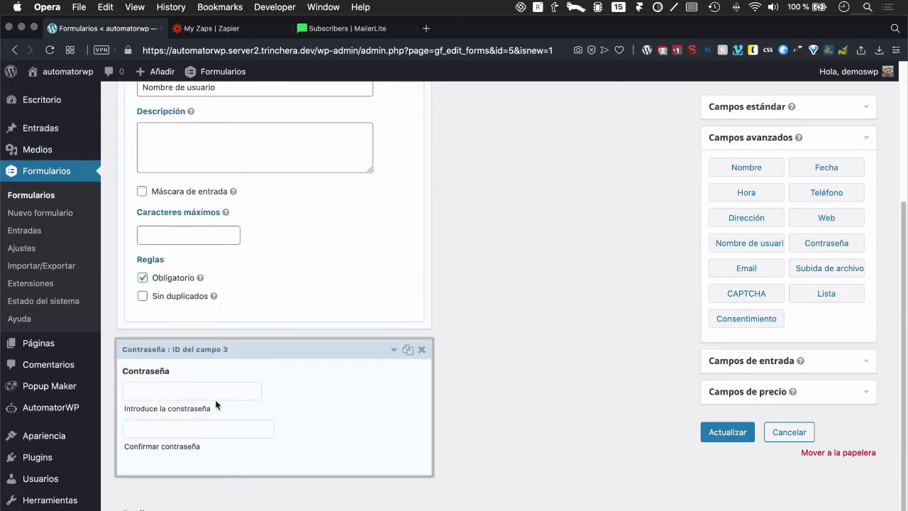
pyautogui.scroll(-1, 215, 400)
pyautogui.moveTo(176, 348); pyautogui.dragTo(217, 333)
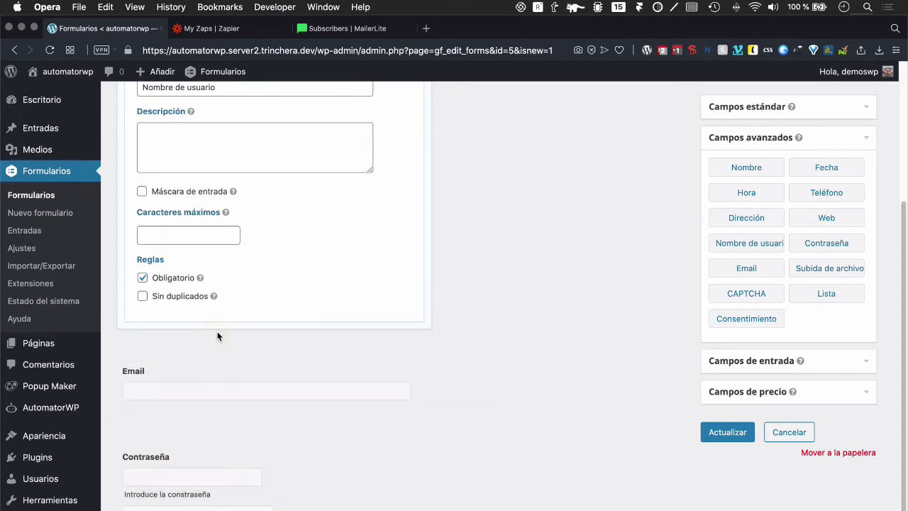
pyautogui.click(248, 352)
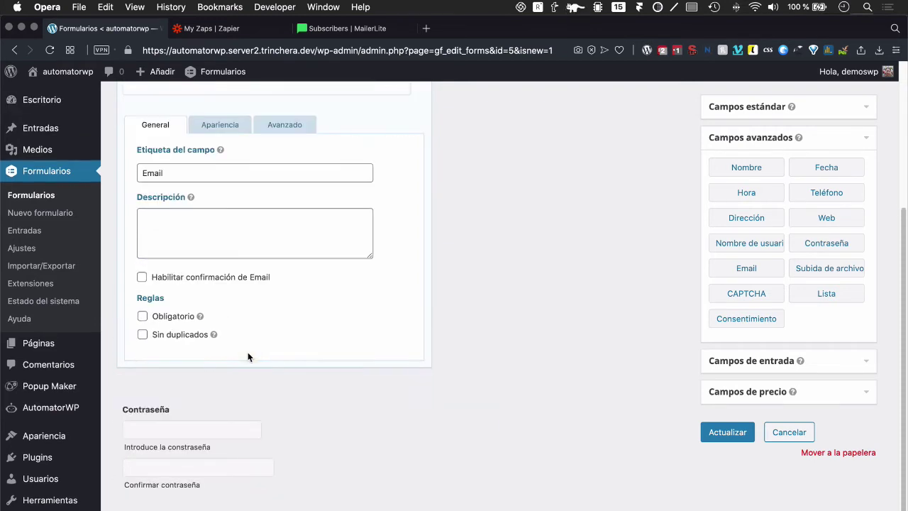
pyautogui.click(182, 316)
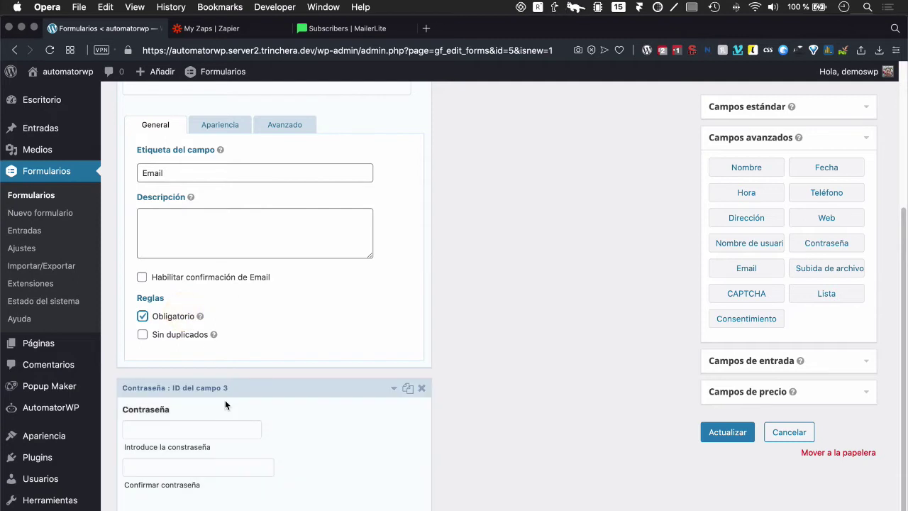
pyautogui.click(224, 401)
pyautogui.scroll(-3, 188, 461)
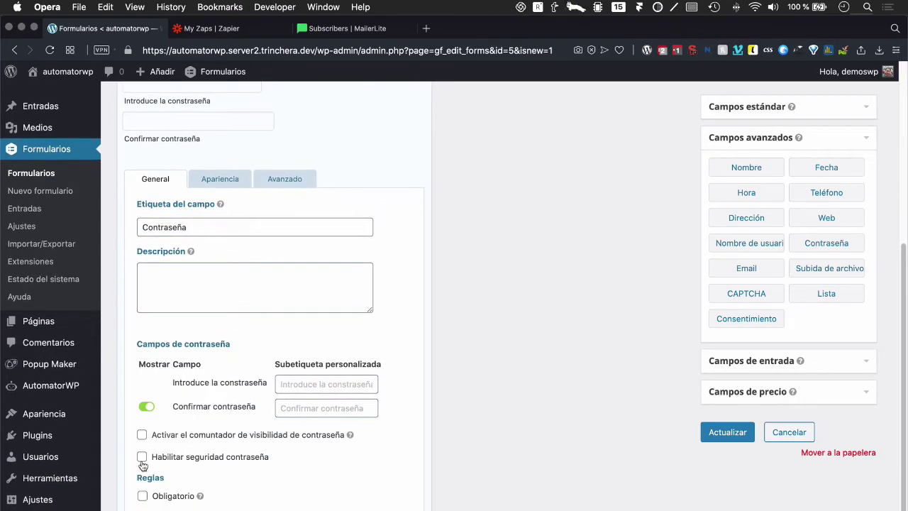
pyautogui.click(142, 495)
pyautogui.click(741, 434)
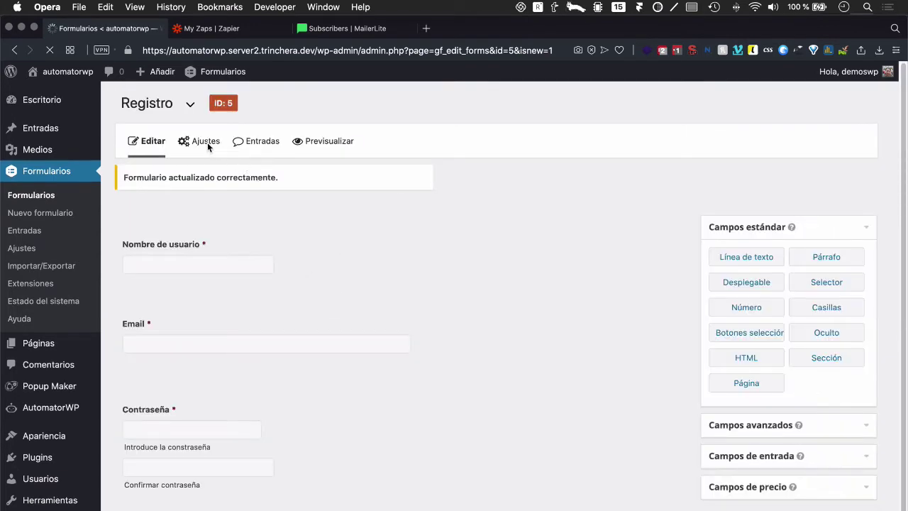
# Step: Add a User Registration feed that creates new users with the Suscriptor role
pyautogui.moveTo(207, 141)
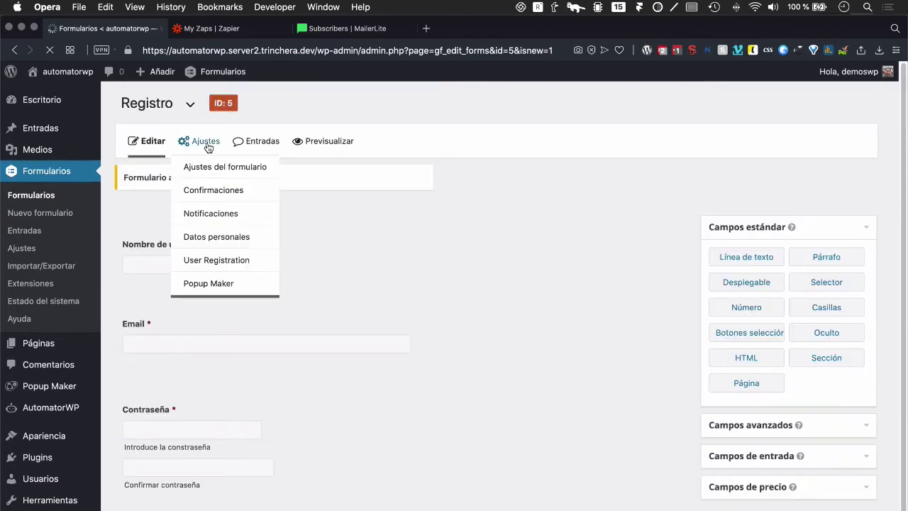
pyautogui.click(224, 268)
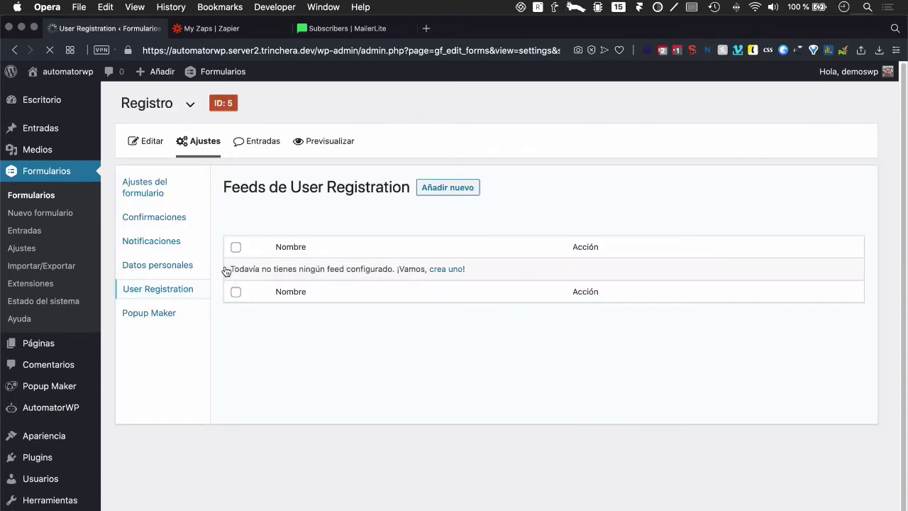
pyautogui.click(437, 190)
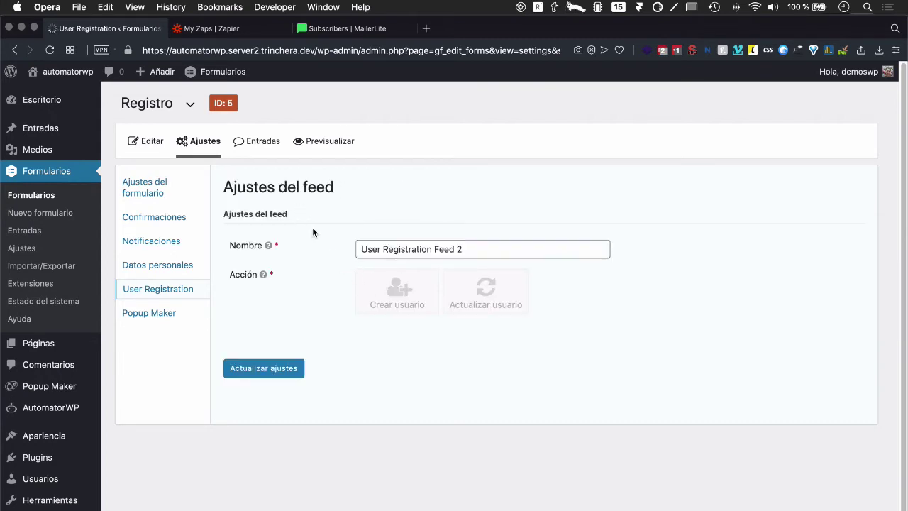
pyautogui.click(393, 298)
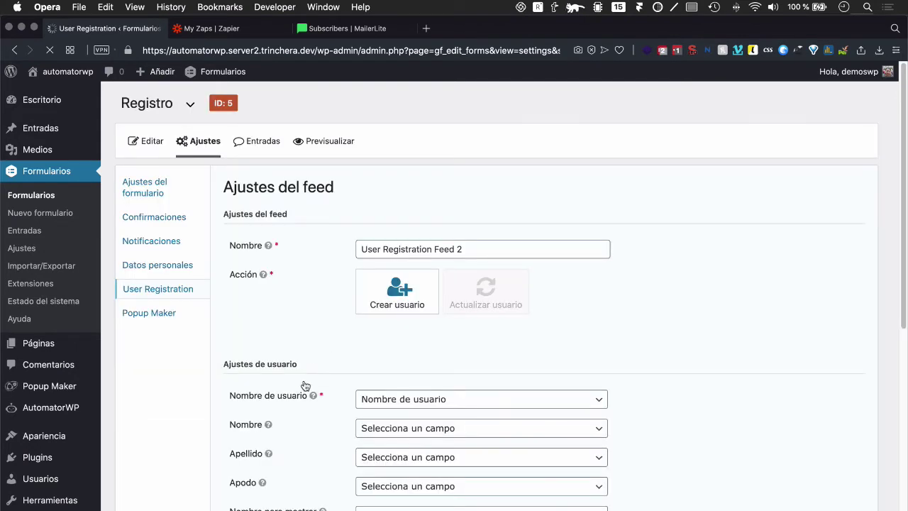
pyautogui.scroll(-3, 308, 385)
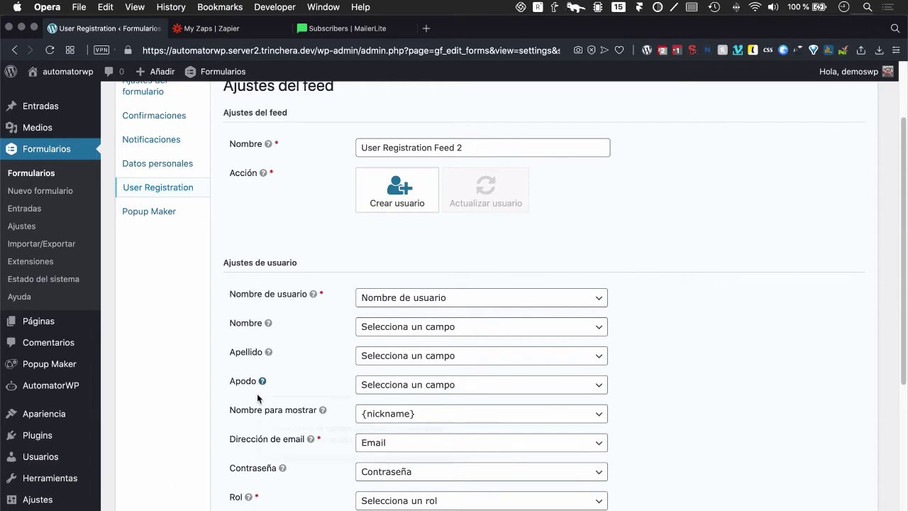
pyautogui.scroll(-3, 310, 439)
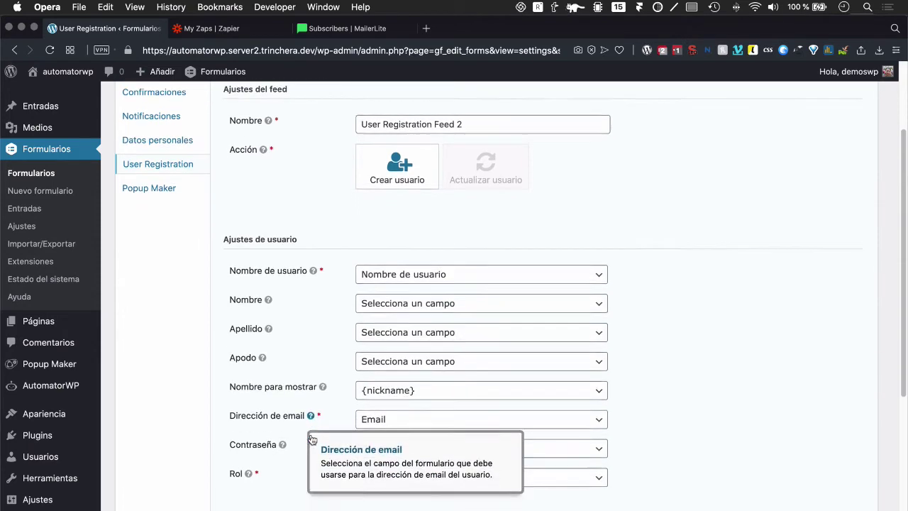
pyautogui.scroll(-2, 313, 449)
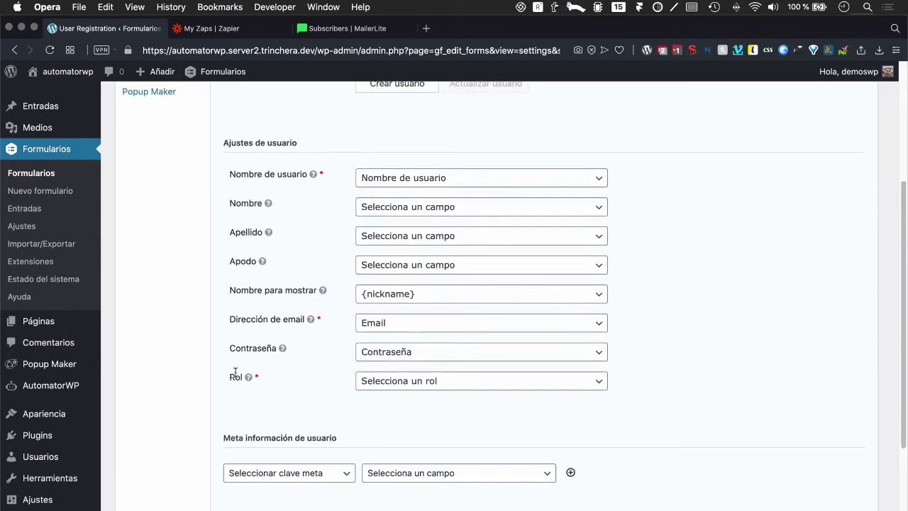
pyautogui.click(379, 382)
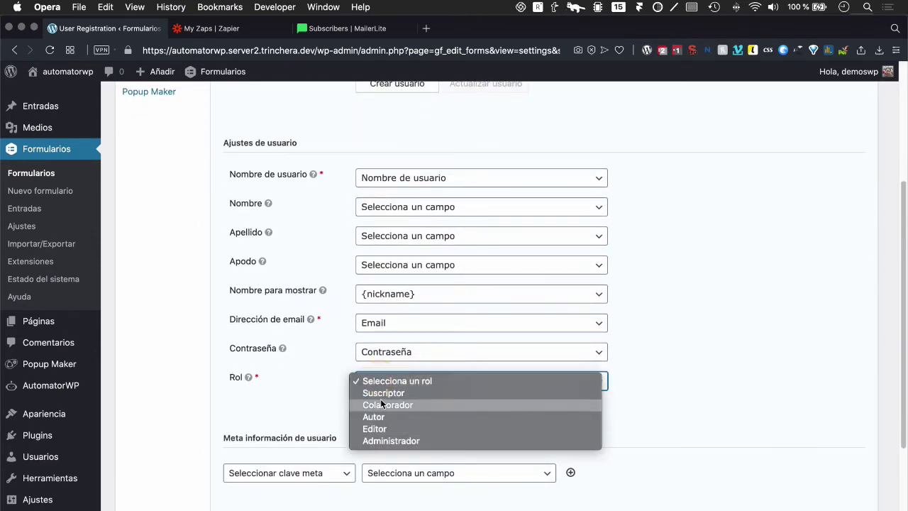
pyautogui.click(378, 391)
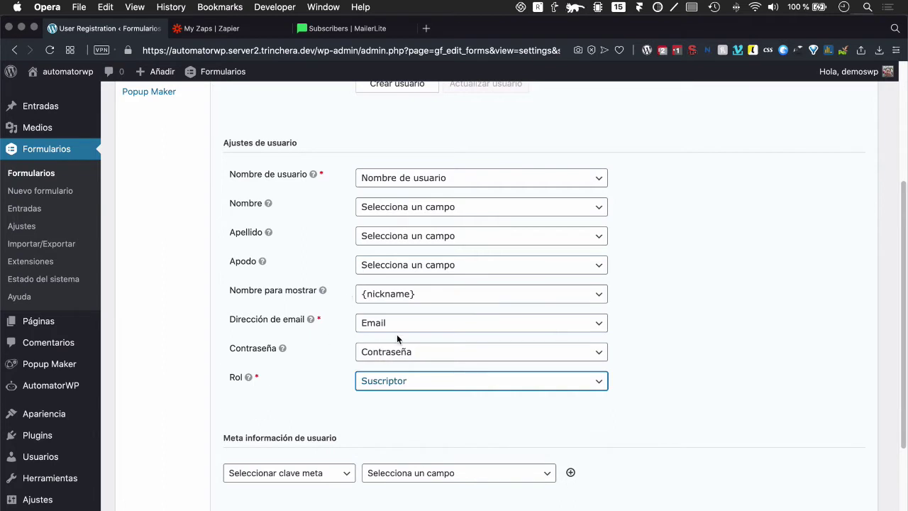
# Step: Leave user activation and the registration condition off, then save the feed settings
pyautogui.scroll(-2, 319, 319)
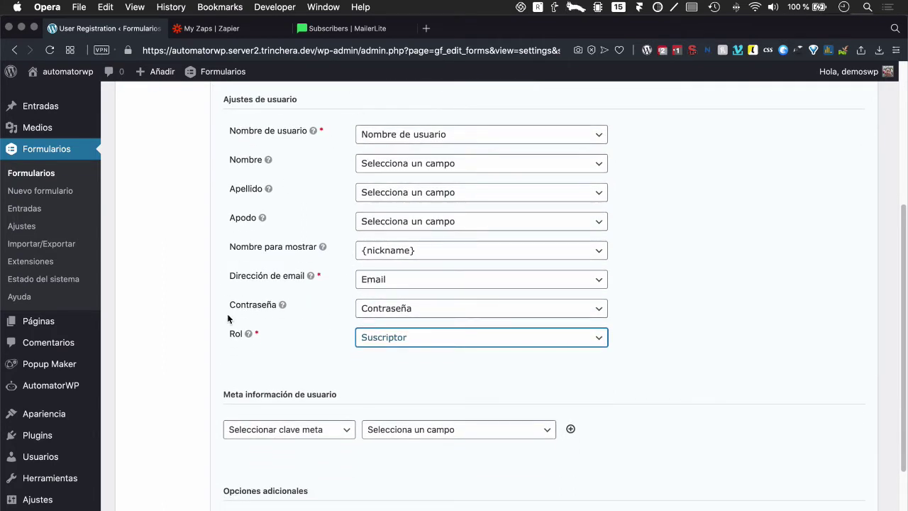
pyautogui.scroll(-5, 291, 348)
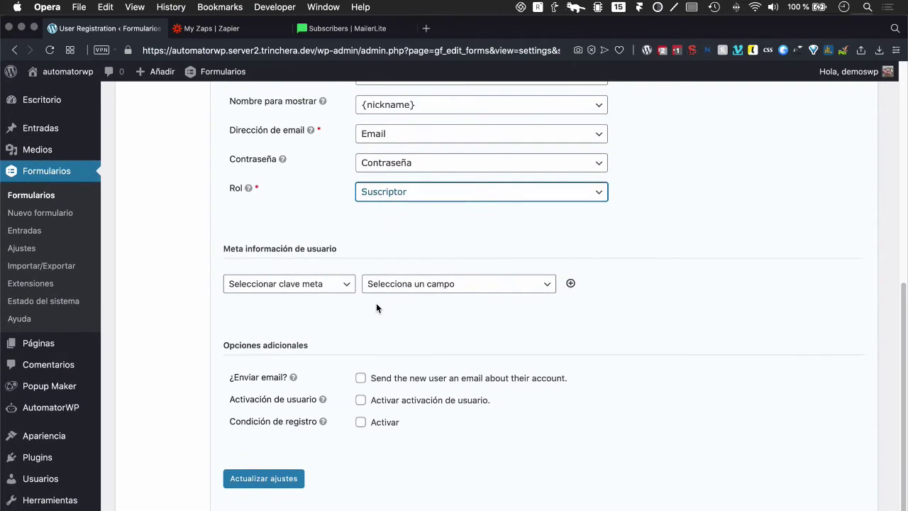
pyautogui.click(389, 402)
pyautogui.click(515, 402)
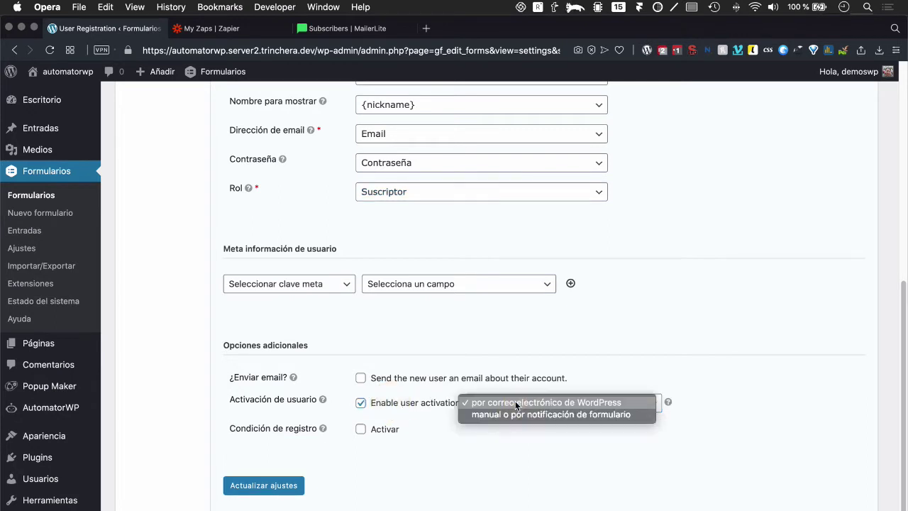
pyautogui.click(503, 404)
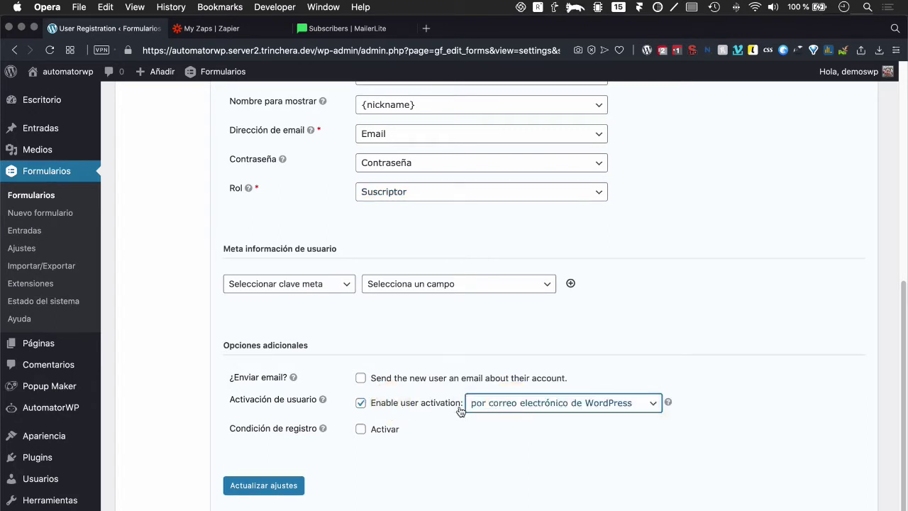
pyautogui.click(429, 402)
pyautogui.click(386, 405)
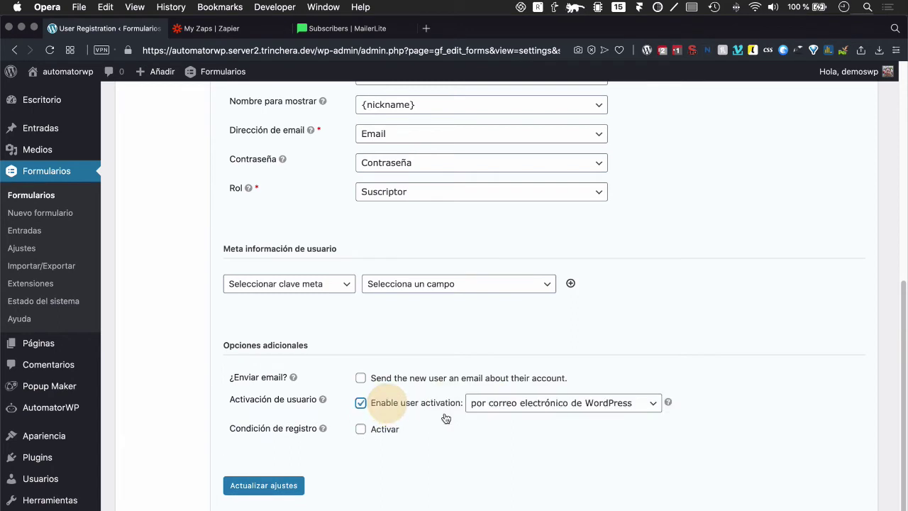
pyautogui.click(504, 402)
pyautogui.click(500, 416)
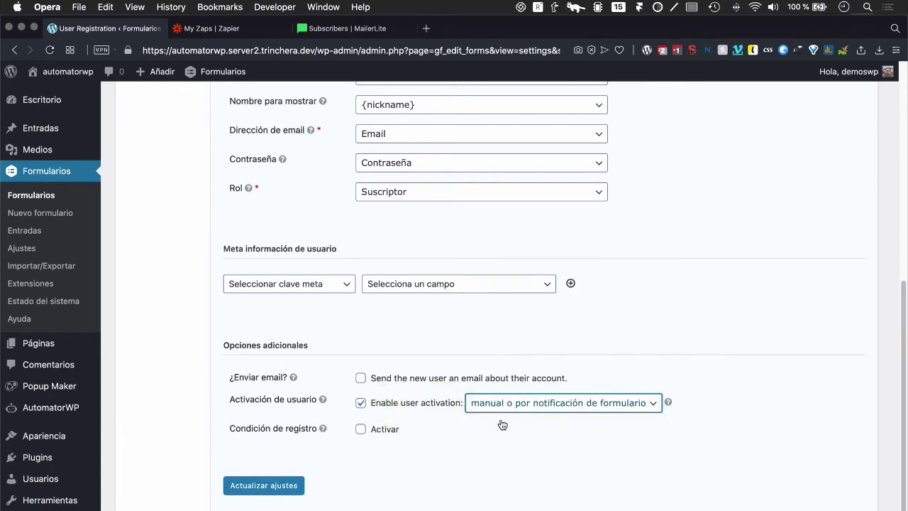
pyautogui.click(417, 401)
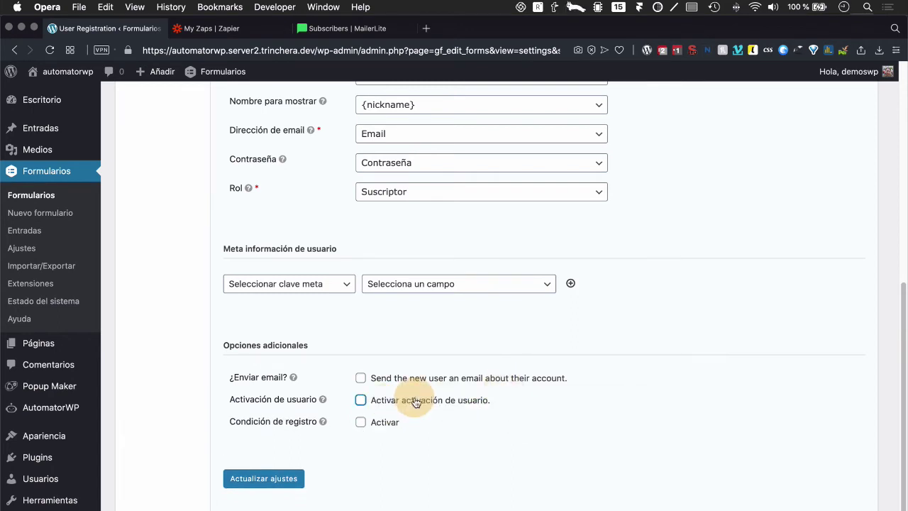
pyautogui.click(361, 429)
pyautogui.click(361, 423)
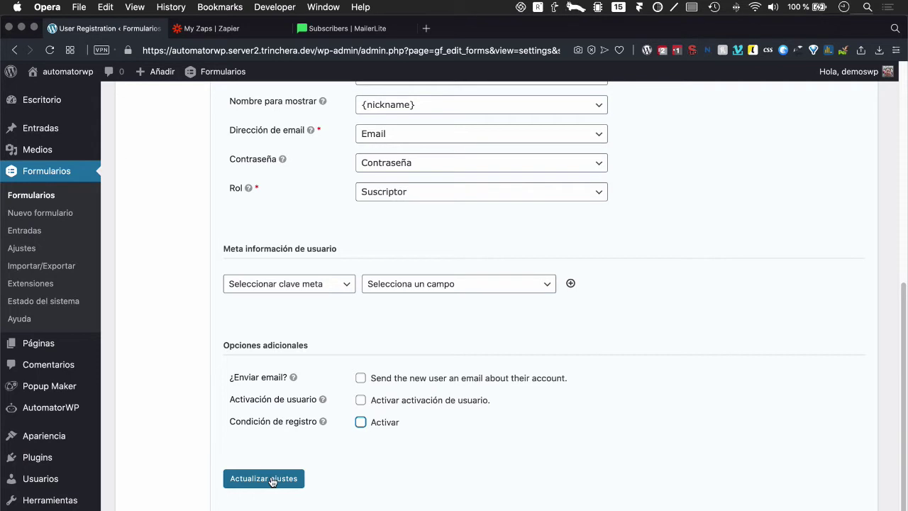
pyautogui.click(255, 481)
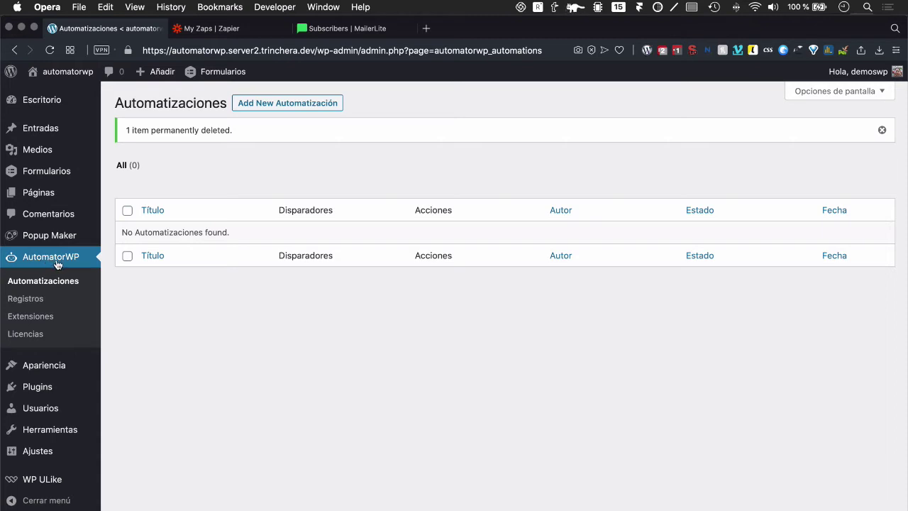
# Step: Create a new automation titled 'Registro > like post > envio de email con enlace'
pyautogui.click(291, 108)
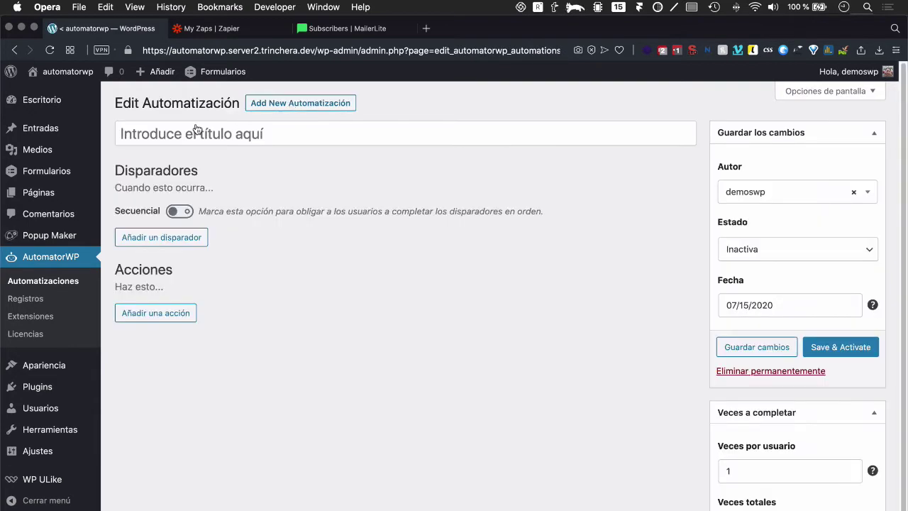
pyautogui.click(194, 130)
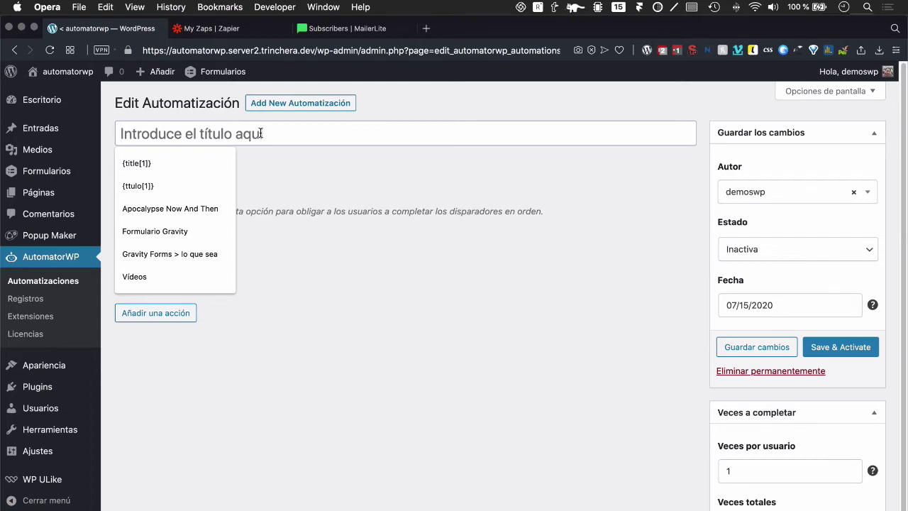
pyautogui.write('REgistro')
pyautogui.press('BackSpace')
pyautogui.press('BackSpace')
pyautogui.press('BackSpace')
pyautogui.press('BackSpace')
pyautogui.press('BackSpace')
pyautogui.write('egistro')
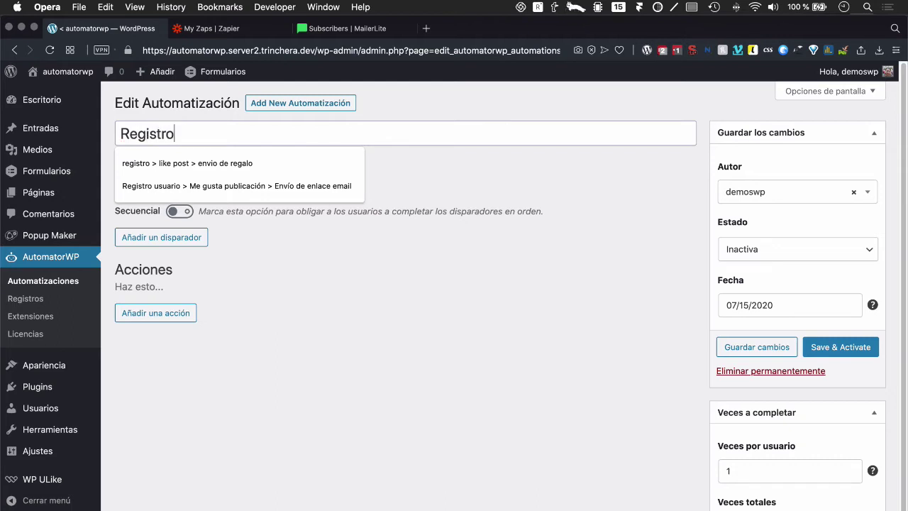
pyautogui.write(' > like post')
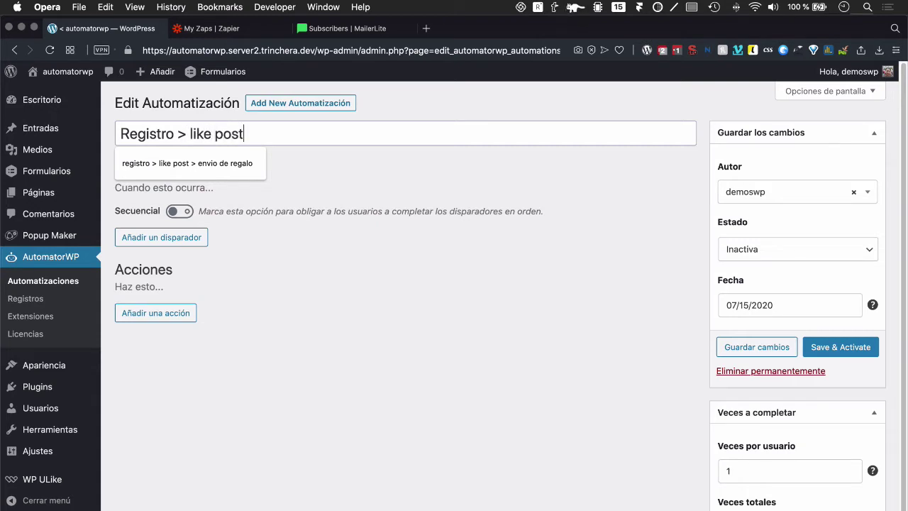
pyautogui.write(' > envio de ')
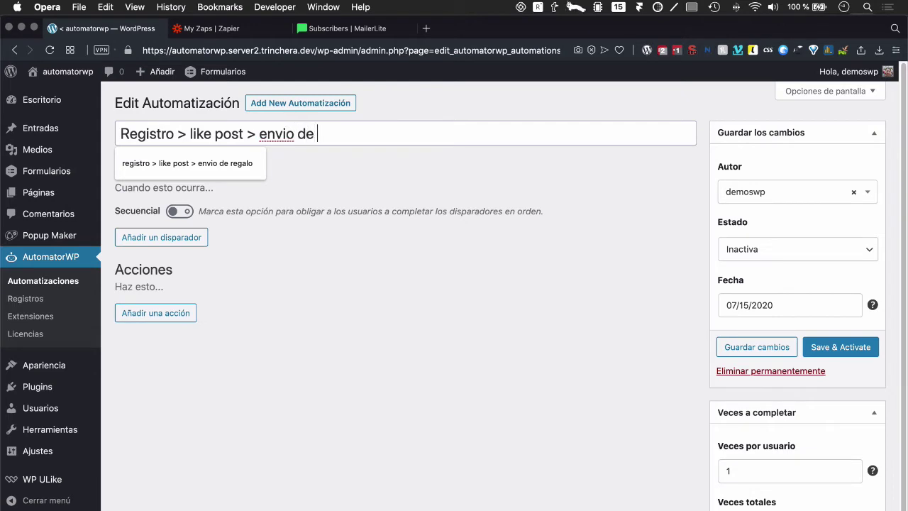
pyautogui.write('email con enlace')
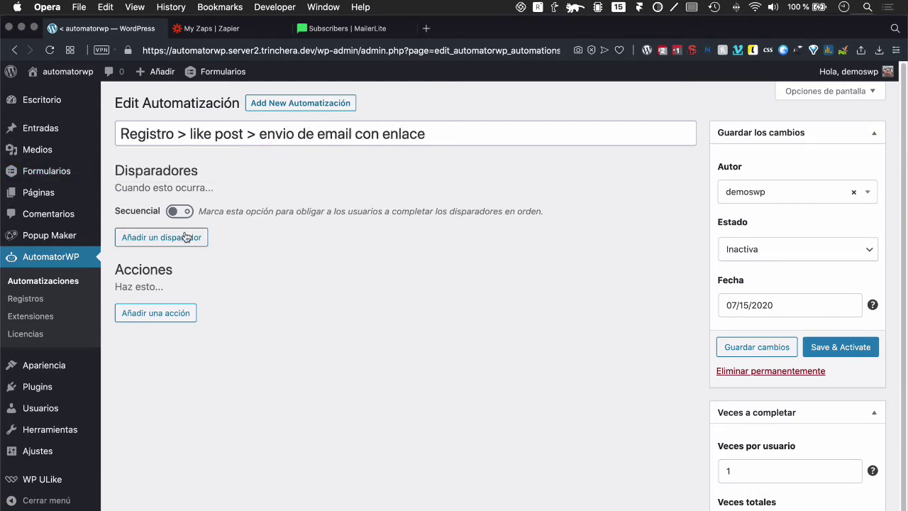
# Step: Add the WordPress trigger 'El usuario se registra en el sitio'
pyautogui.click(168, 237)
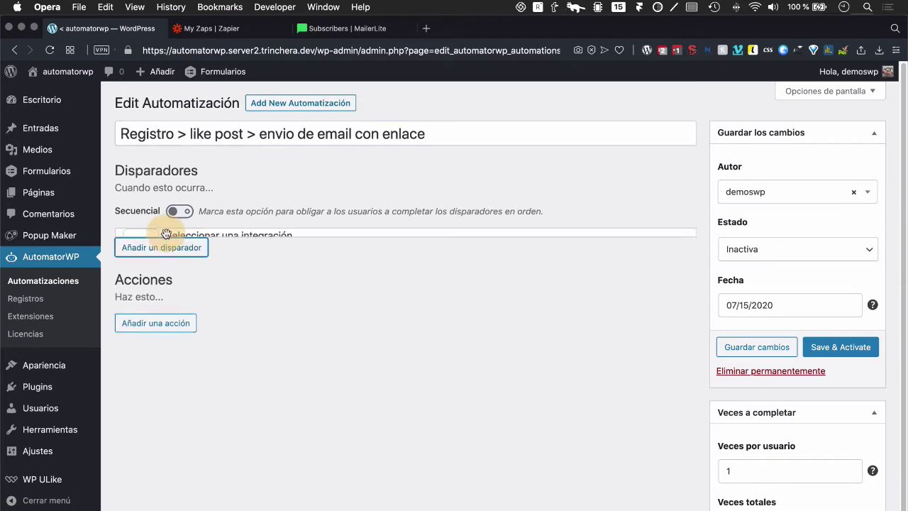
pyautogui.click(218, 292)
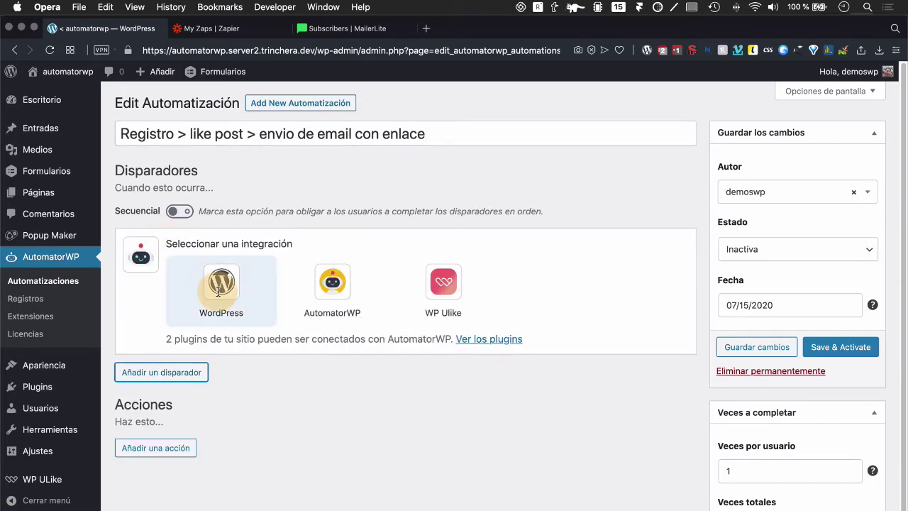
pyautogui.click(220, 312)
# Step: Add a second trigger: WP Ulike 'User likes a post', any post, once
pyautogui.click(168, 298)
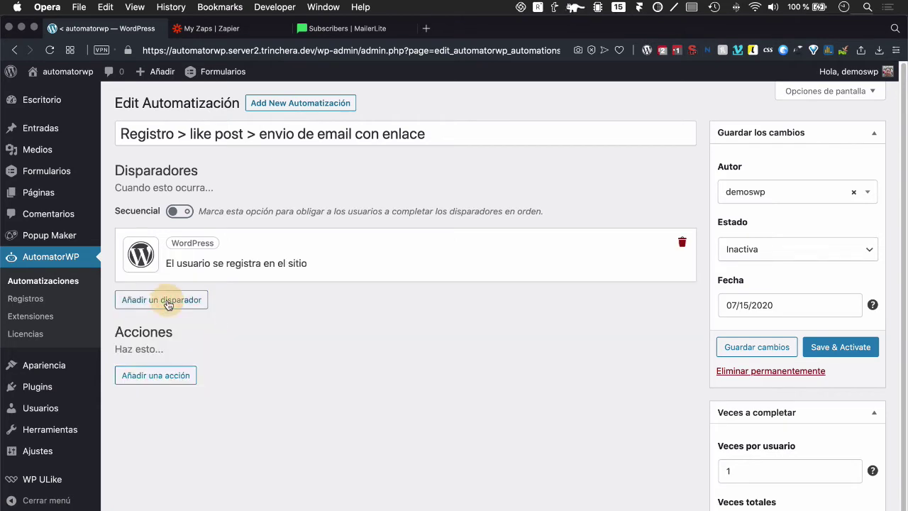
pyautogui.click(240, 350)
pyautogui.scroll(-1, 207, 404)
pyautogui.scroll(1, 205, 404)
pyautogui.scroll(-5, 284, 296)
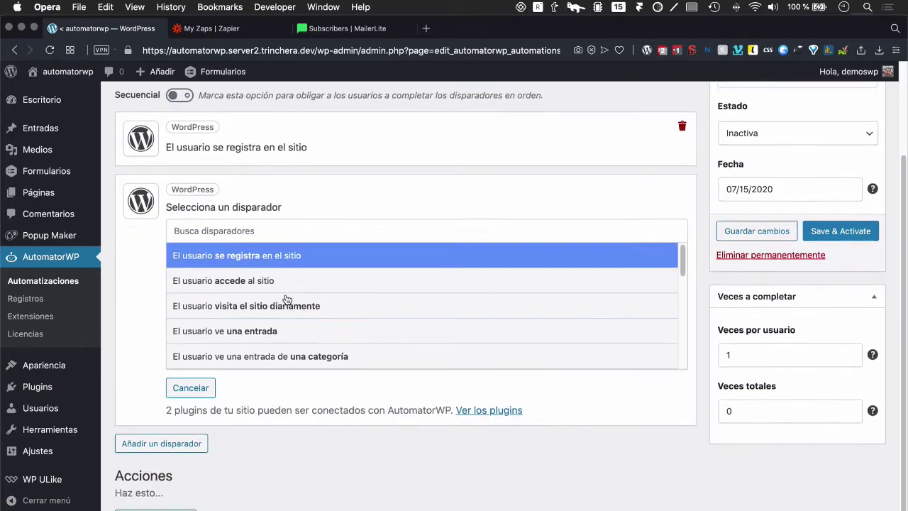
pyautogui.click(209, 389)
pyautogui.click(183, 251)
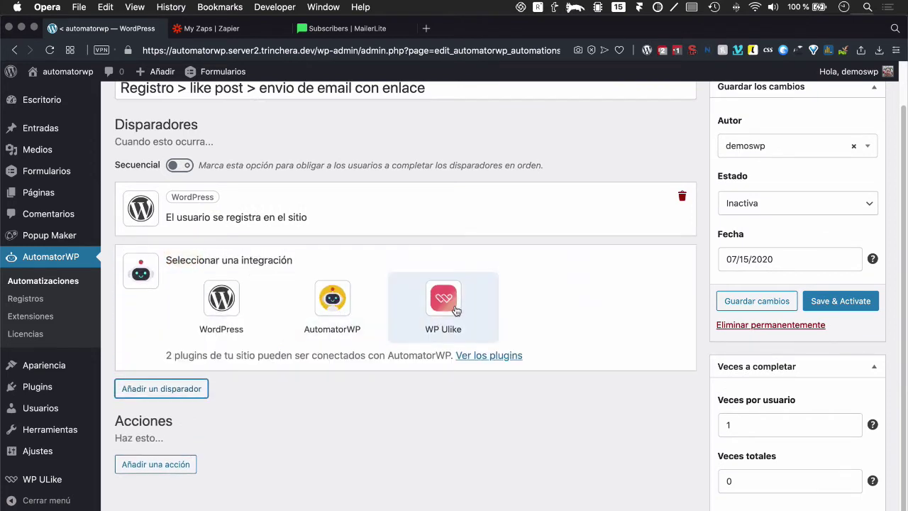
pyautogui.click(455, 311)
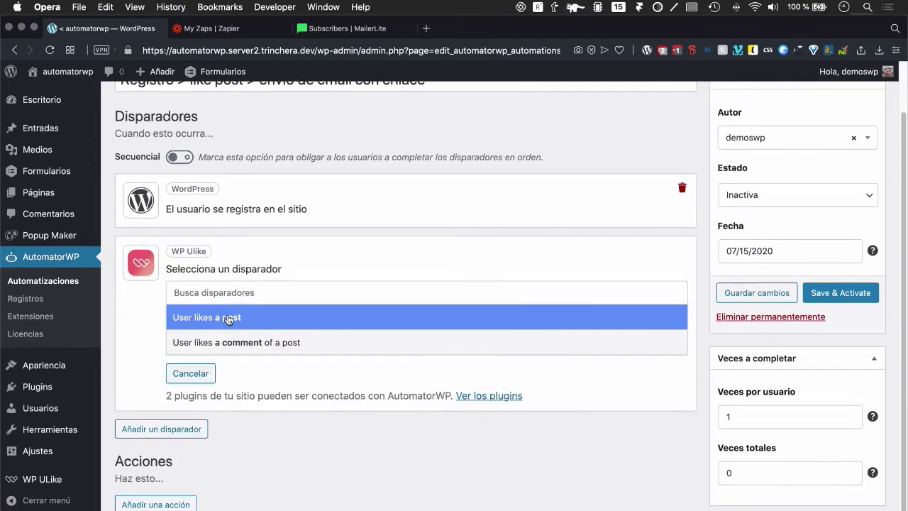
pyautogui.click(225, 321)
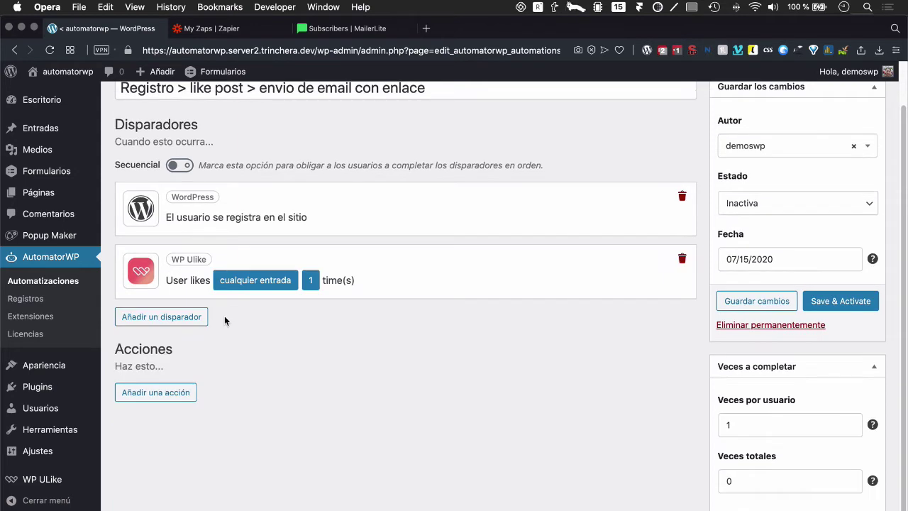
# Step: Add a WordPress send-email action and open its email settings
pyautogui.click(143, 391)
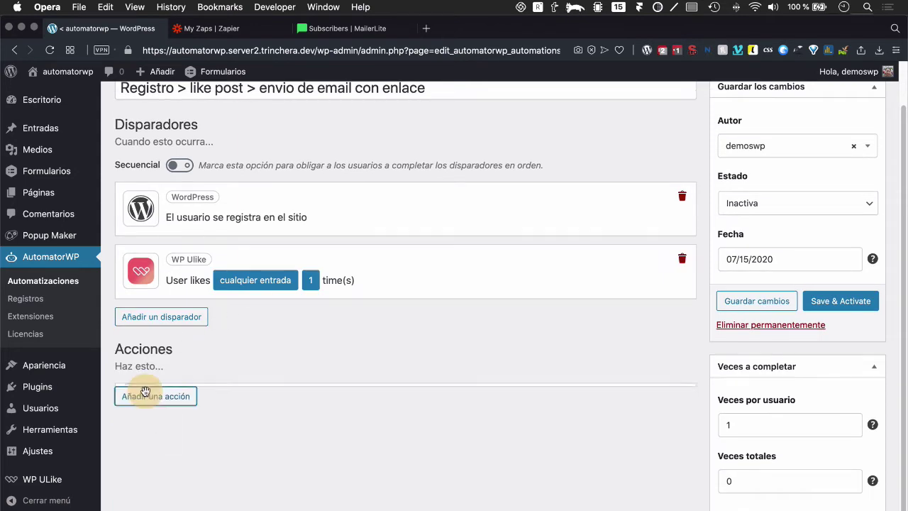
pyautogui.click(220, 437)
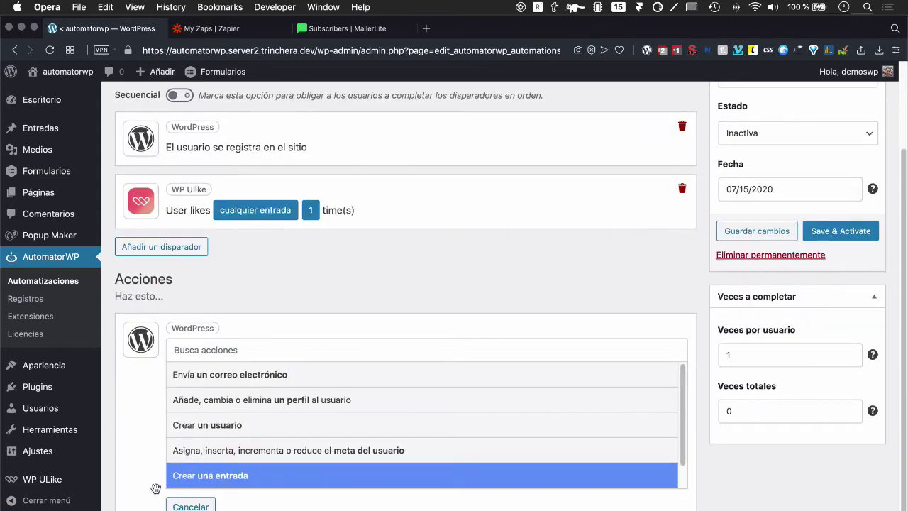
pyautogui.click(237, 376)
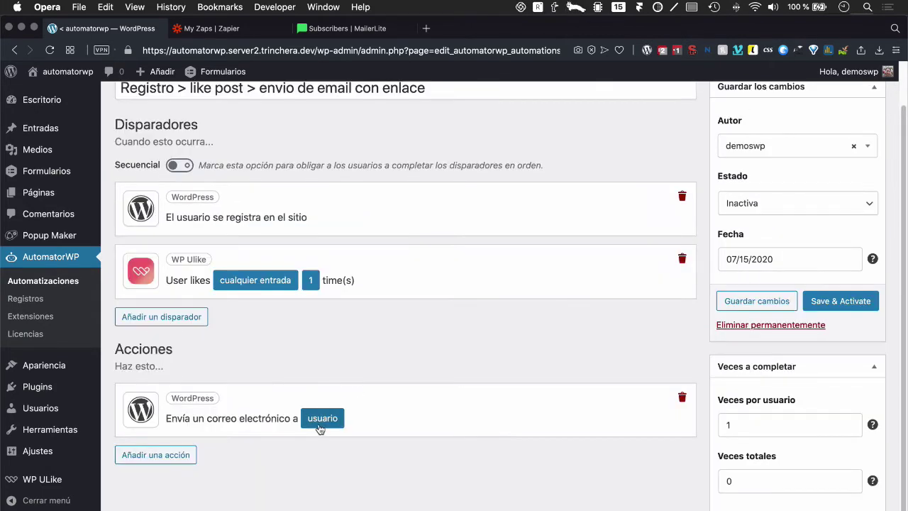
pyautogui.click(318, 427)
pyautogui.scroll(-3, 318, 424)
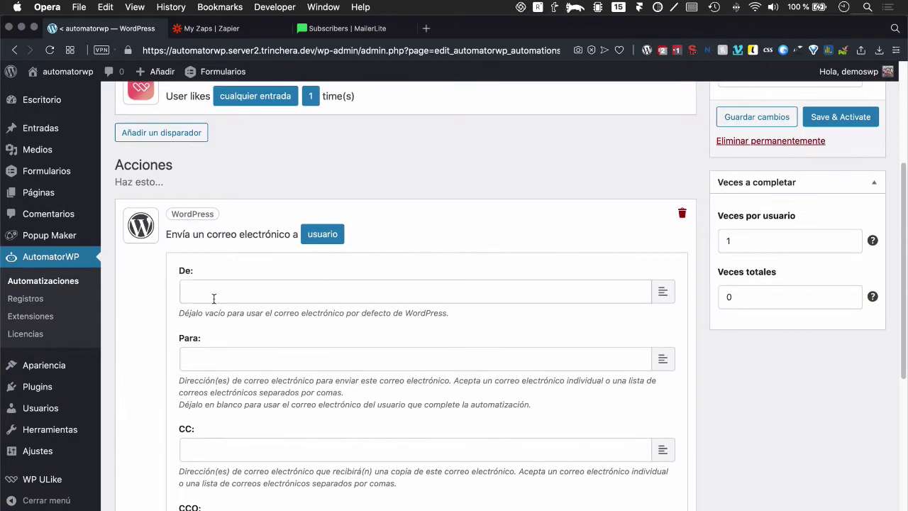
pyautogui.scroll(-9, 214, 299)
pyautogui.click(225, 417)
pyautogui.scroll(10, 225, 418)
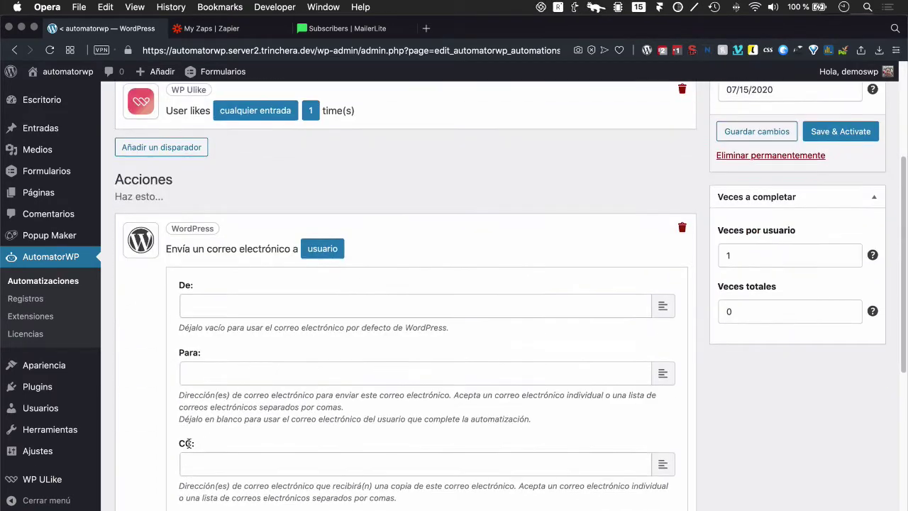
# Step: Insert the user's email tag, then move it from the De field into Para
pyautogui.click(216, 305)
pyautogui.click(662, 305)
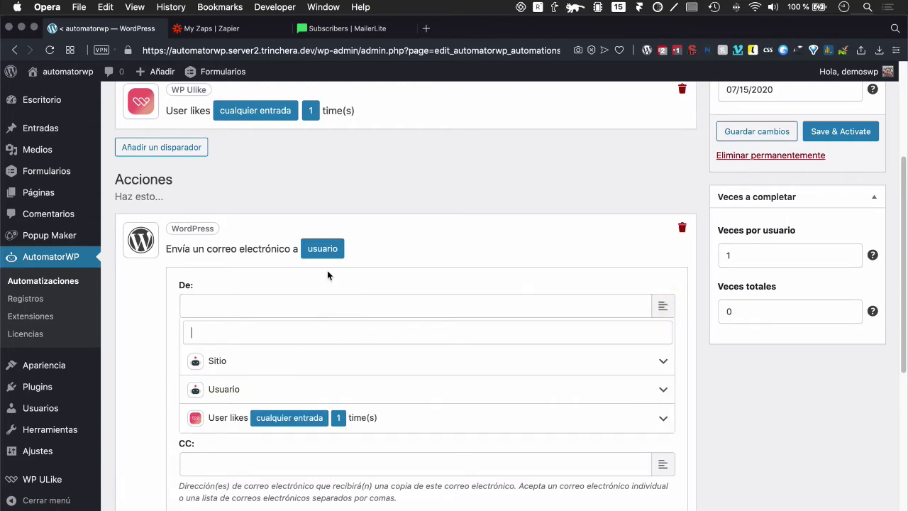
pyautogui.scroll(4, 329, 282)
pyautogui.scroll(-4, 328, 277)
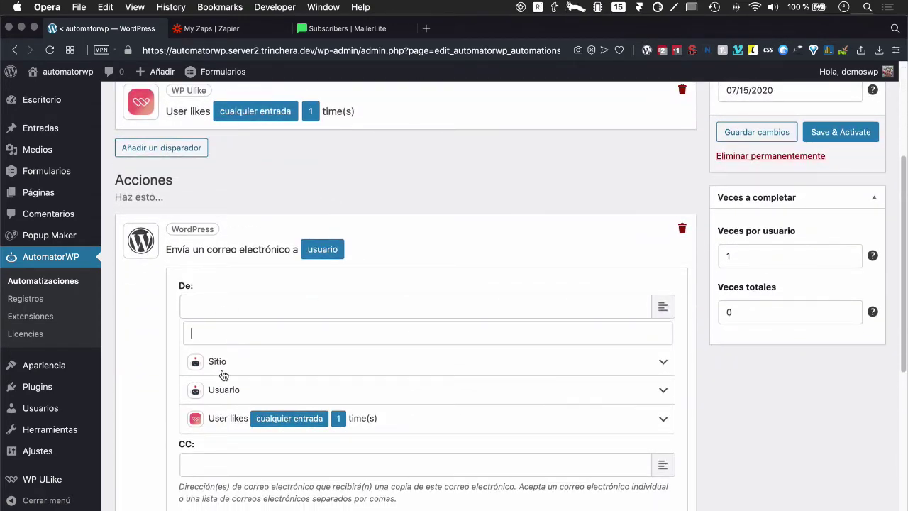
pyautogui.click(219, 392)
pyautogui.scroll(-1, 297, 403)
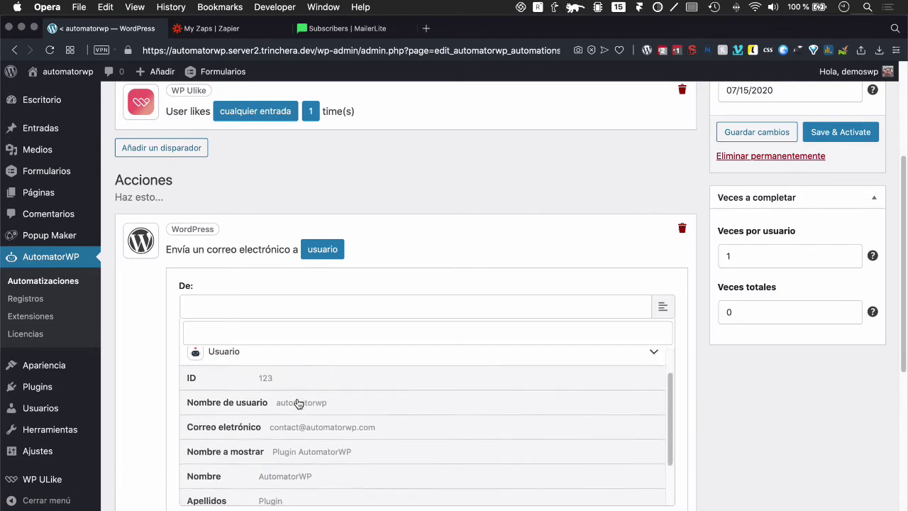
pyautogui.scroll(-1, 298, 404)
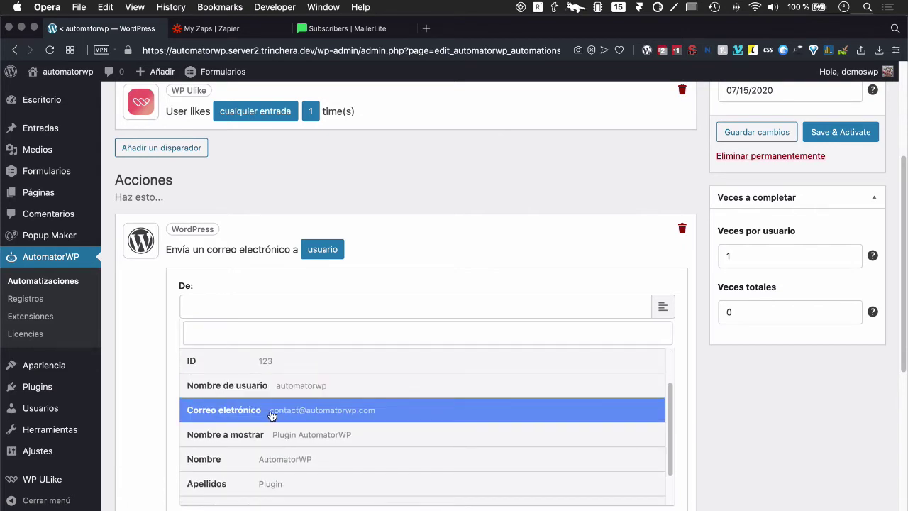
pyautogui.click(272, 415)
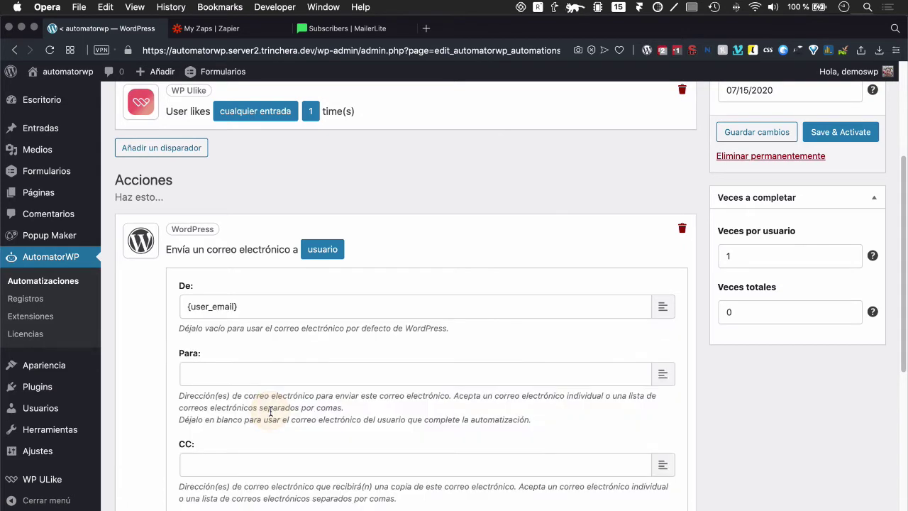
pyautogui.tripleClick(244, 305)
pyautogui.press('super+c')
pyautogui.press('BackSpace')
pyautogui.click(203, 370)
pyautogui.press('super+v')
# Step: Enter the site's info address as sender and set Para to {user_email} via Usuario tags
pyautogui.click(197, 299)
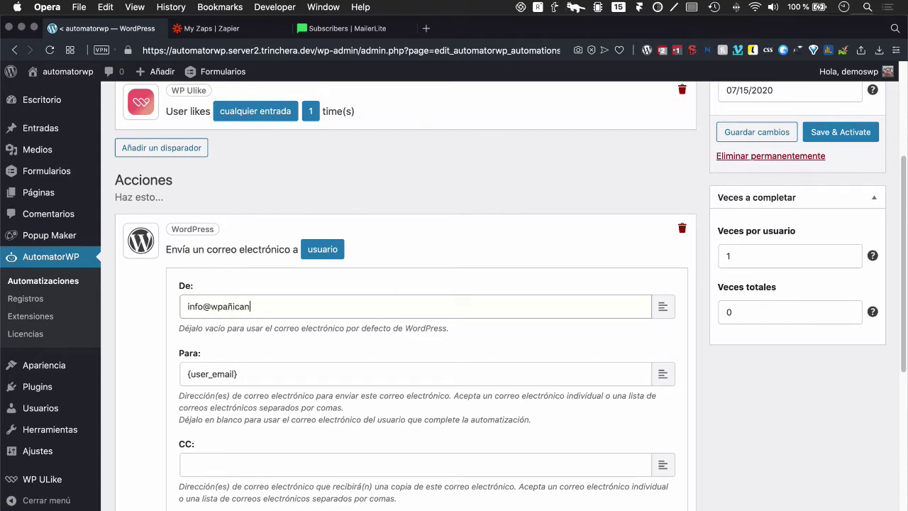
pyautogui.write('angte.com')
pyautogui.rightClick(555, 387)
pyautogui.click(513, 381)
pyautogui.press('super+a')
pyautogui.press('BackSpace')
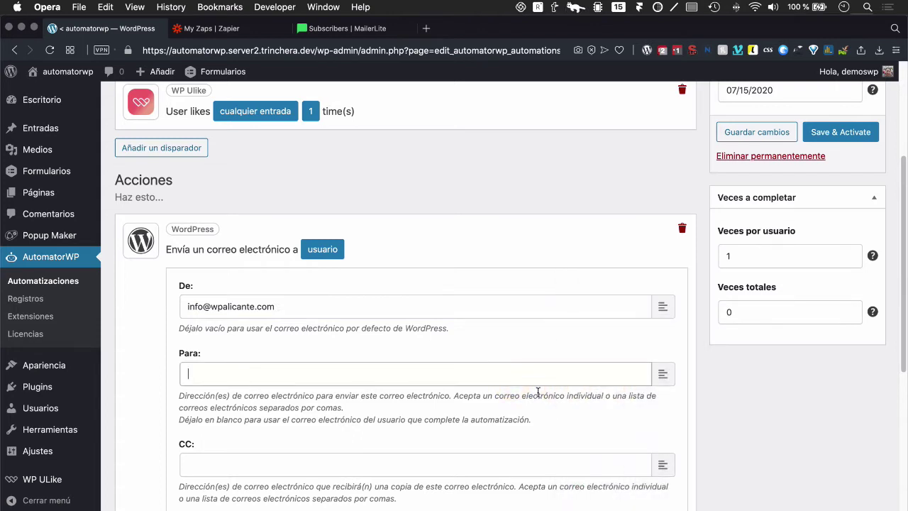
pyautogui.click(663, 374)
pyautogui.click(225, 457)
pyautogui.scroll(-5, 269, 477)
pyautogui.click(298, 434)
pyautogui.scroll(3, 326, 347)
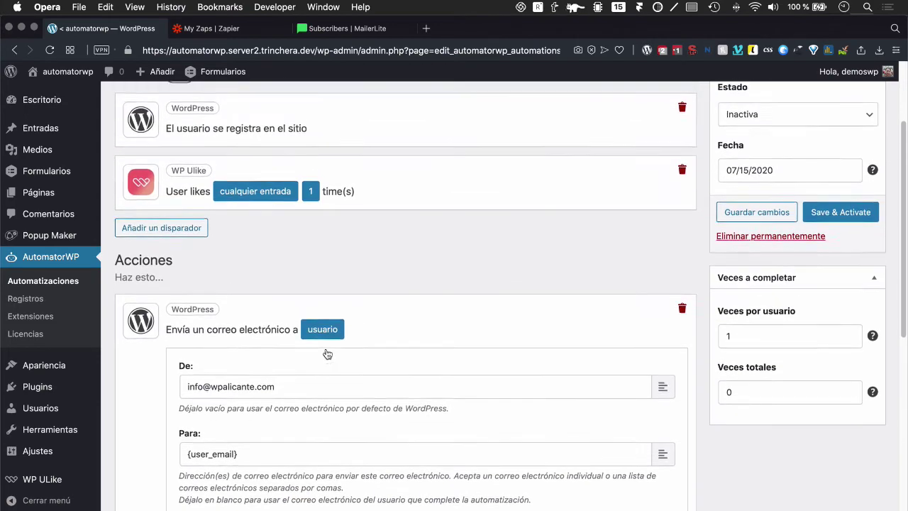
pyautogui.scroll(3, 335, 298)
pyautogui.scroll(-3, 335, 298)
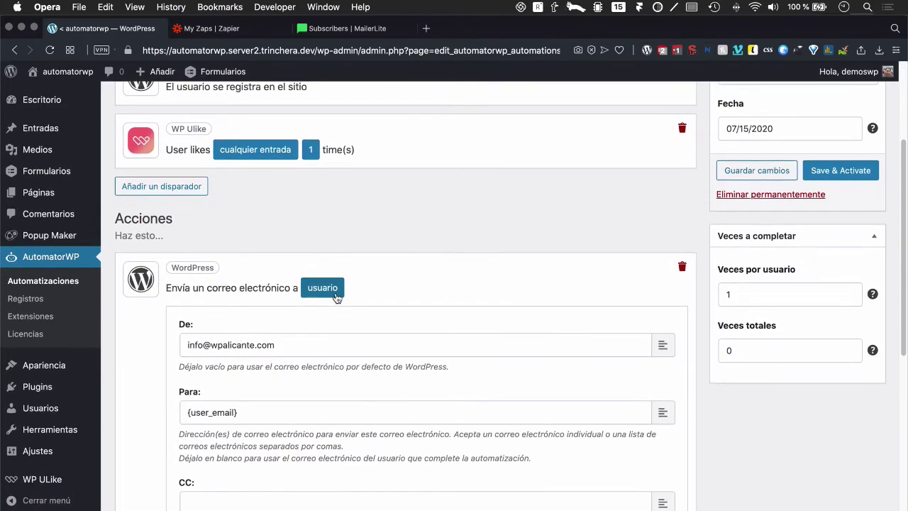
pyautogui.scroll(1, 273, 186)
pyautogui.scroll(-8, 391, 298)
pyautogui.click(272, 278)
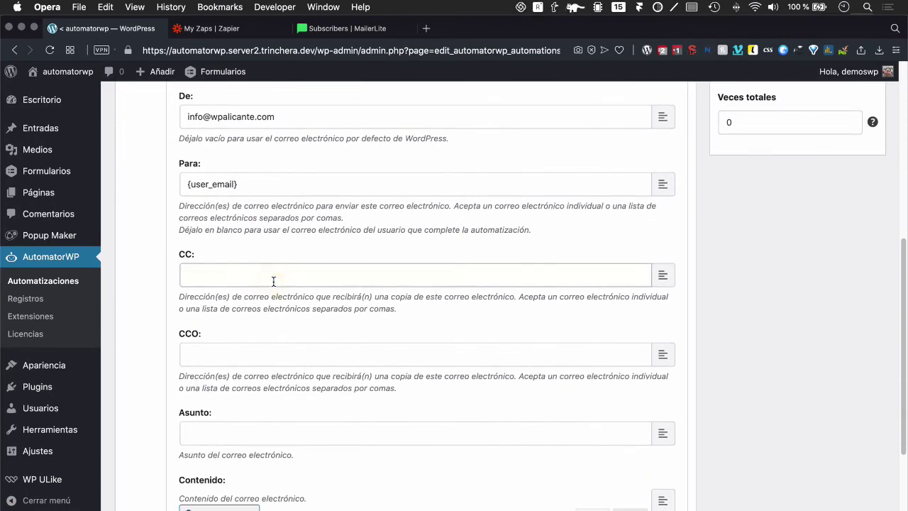
pyautogui.scroll(-2, 259, 348)
# Step: Write a thank-you subject and the body 'Por tu participación podrás descargarte este pequeño detalle.'
pyautogui.click(236, 369)
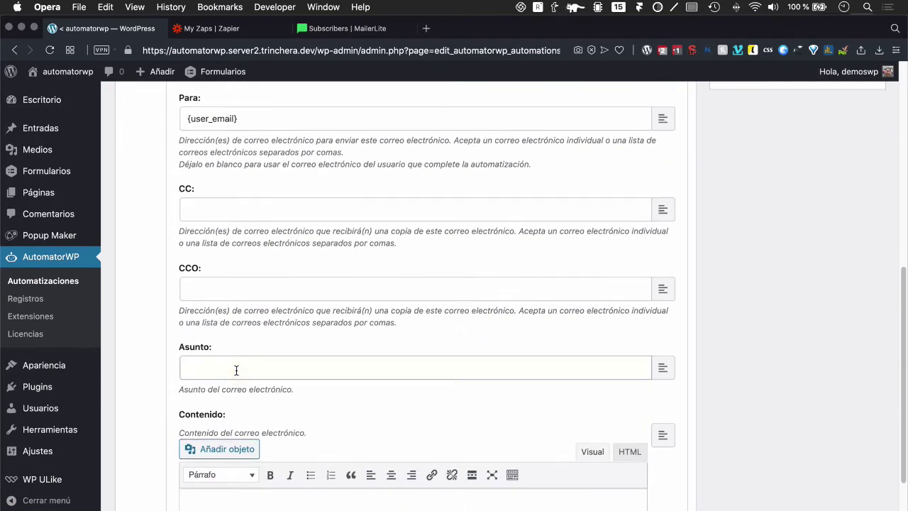
pyautogui.write('Gra')
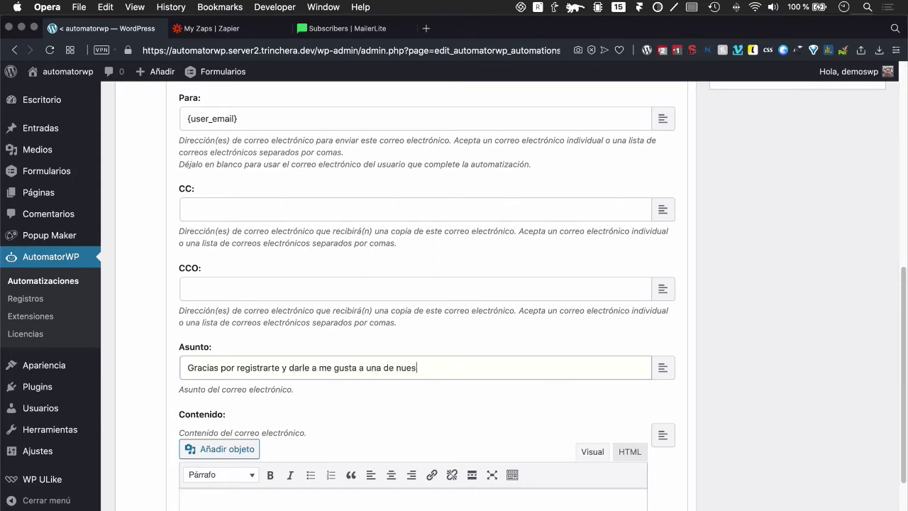
pyautogui.write('aciones')
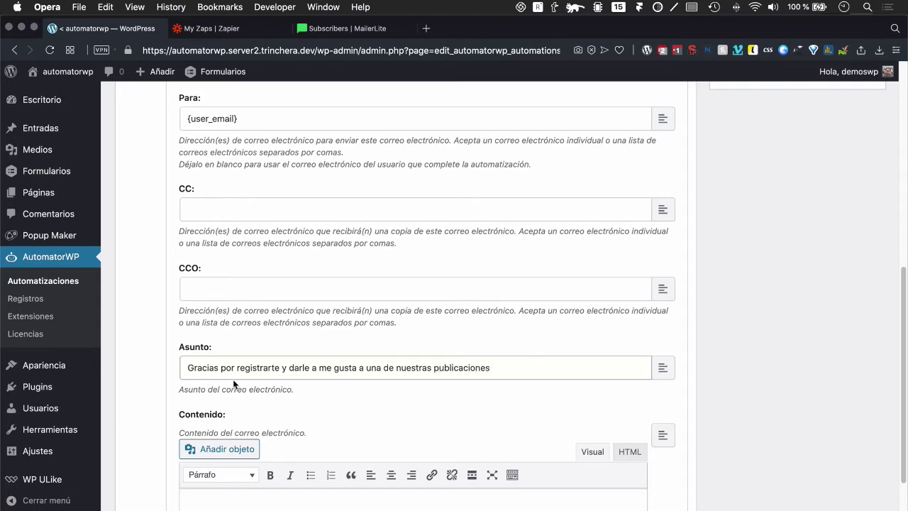
pyautogui.scroll(-5, 232, 378)
pyautogui.click(258, 341)
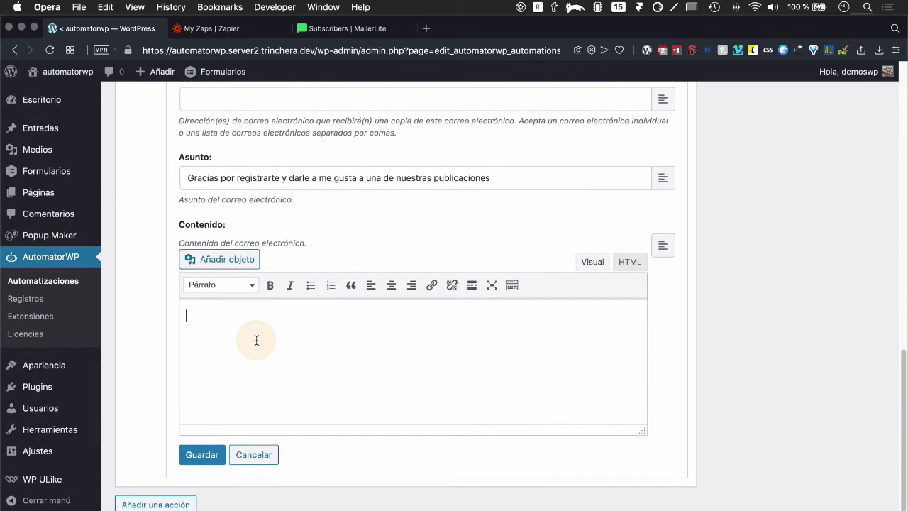
pyautogui.write('Ah')
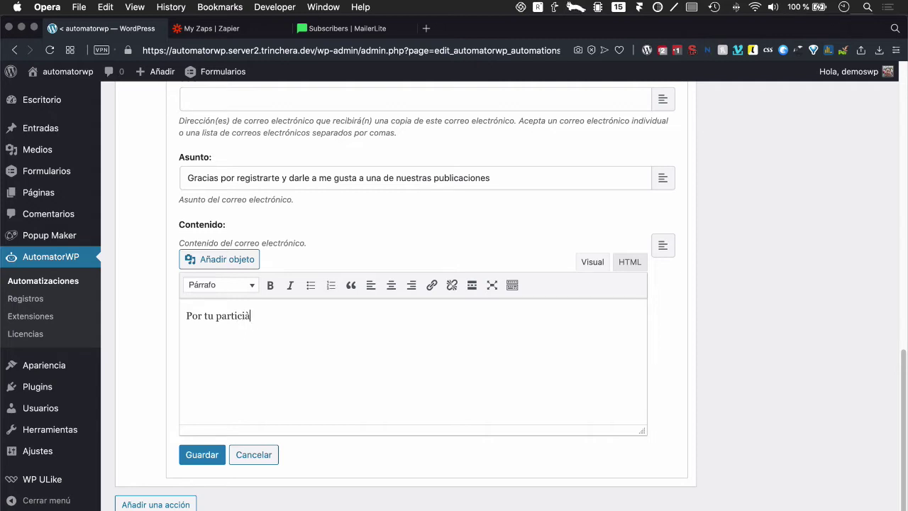
pyautogui.write('ción podrás de')
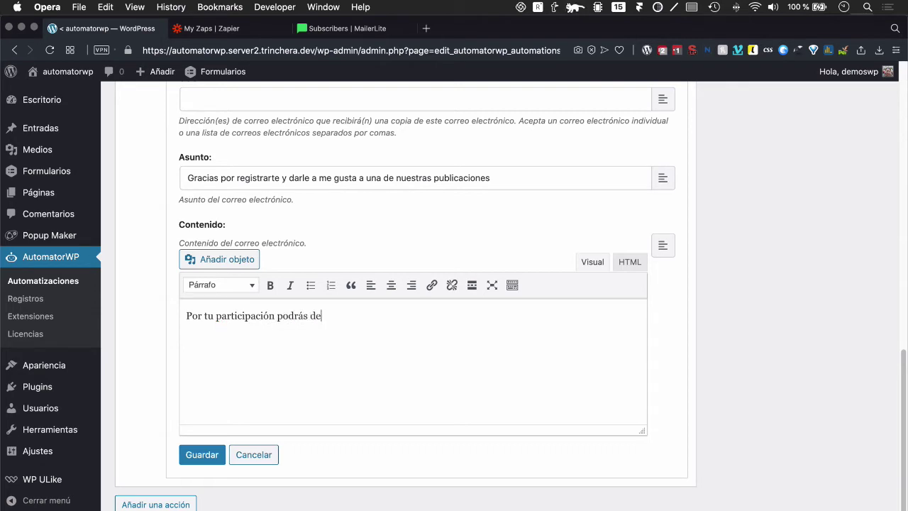
pyautogui.write('scargarte este pequeño detalle.')
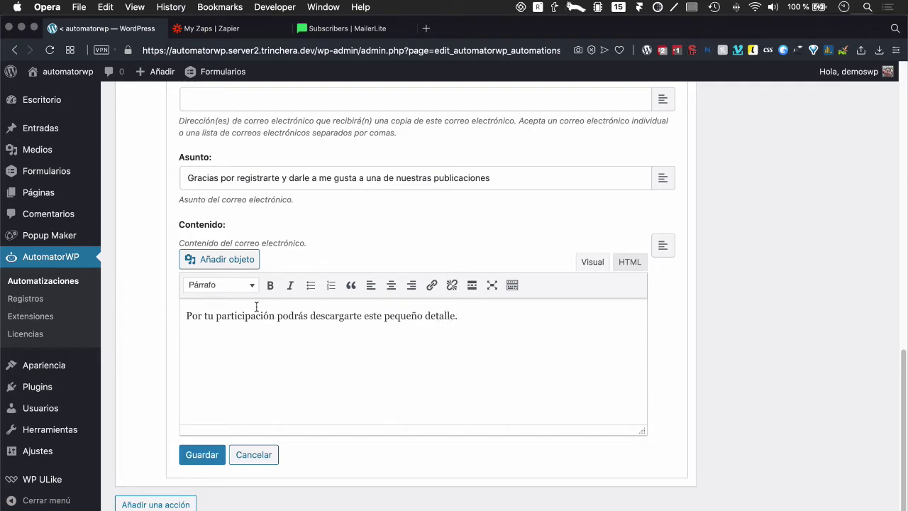
# Step: Save the email action and then the automation's changes
pyautogui.click(204, 454)
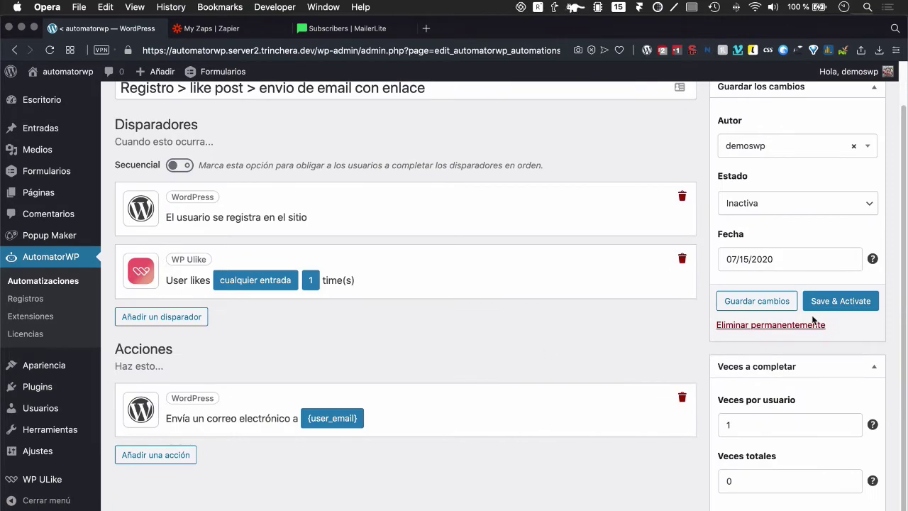
pyautogui.click(766, 304)
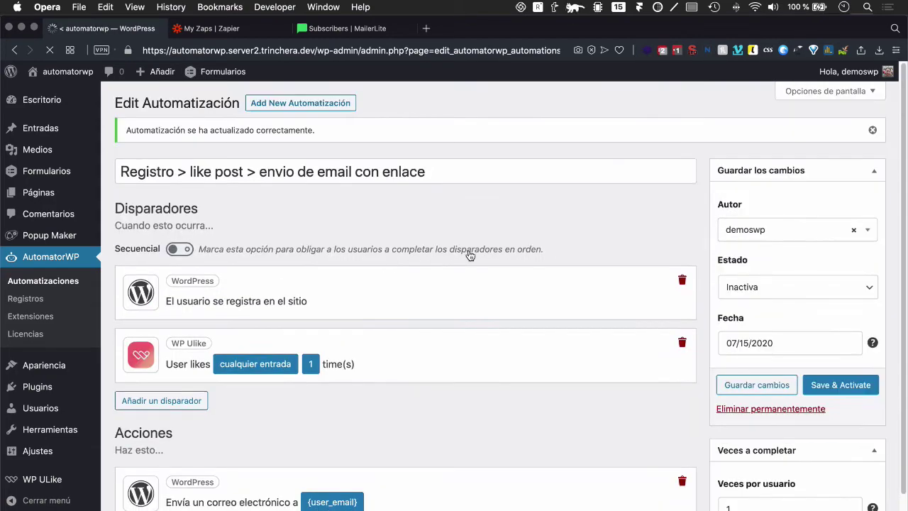
pyautogui.click(388, 495)
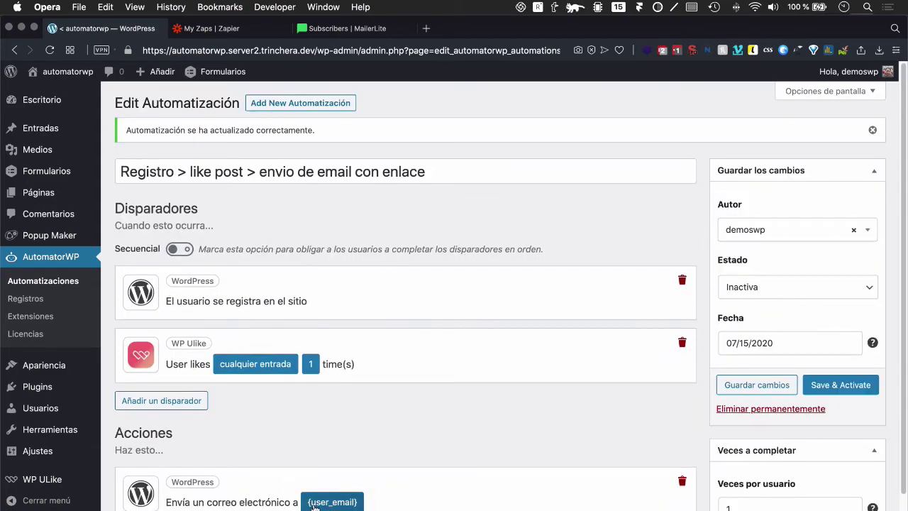
pyautogui.scroll(-3, 316, 341)
pyautogui.scroll(-10, 316, 341)
# Step: Drag uxpin_web_design_trends_2019.pdf to the desktop centre and return to Opera
pyautogui.hotkey('ctrl', 'Left')
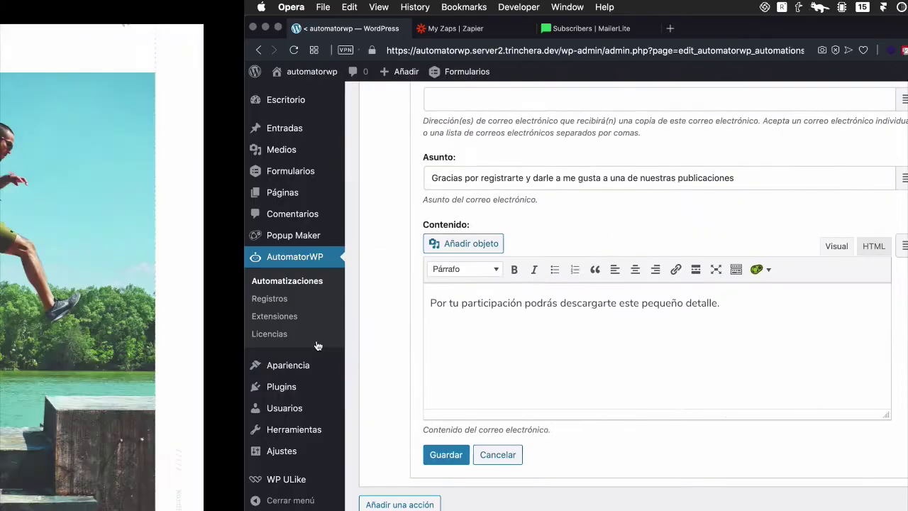
pyautogui.hotkey('ctrl', 'Left')
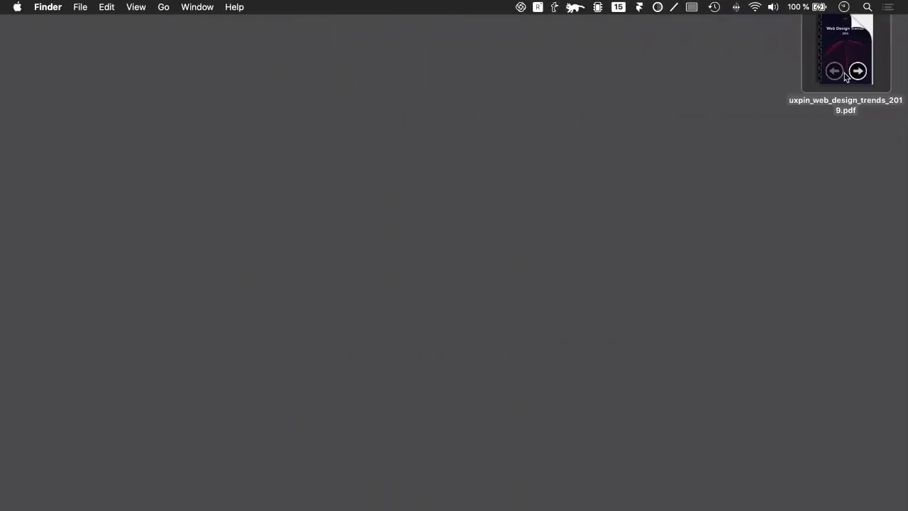
pyautogui.click(648, 178)
pyautogui.moveTo(833, 68); pyautogui.dragTo(563, 282)
pyautogui.hotkey('ctrl', 'Right')
pyautogui.hotkey('ctrl', 'Right')
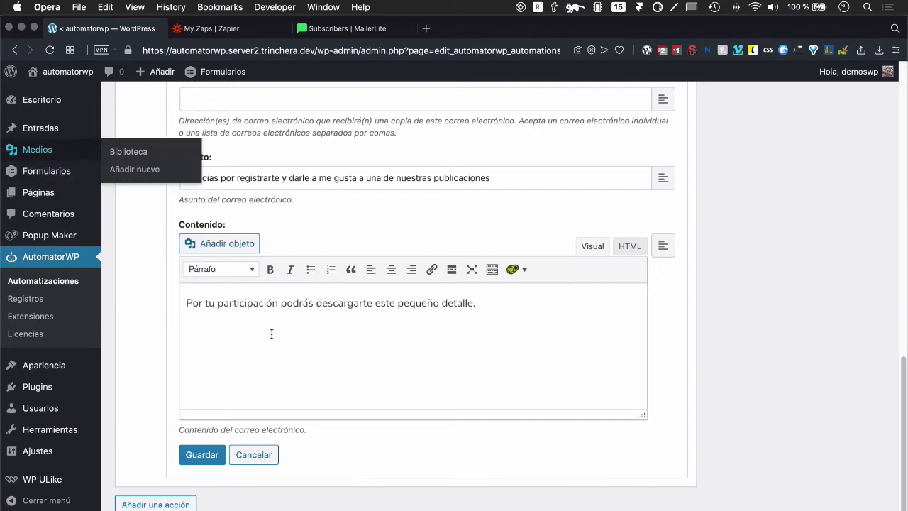
# Step: Upload uxpin_web_design_trends_2019.pdf to the Media Library via Añadir nuevo
pyautogui.click(32, 152)
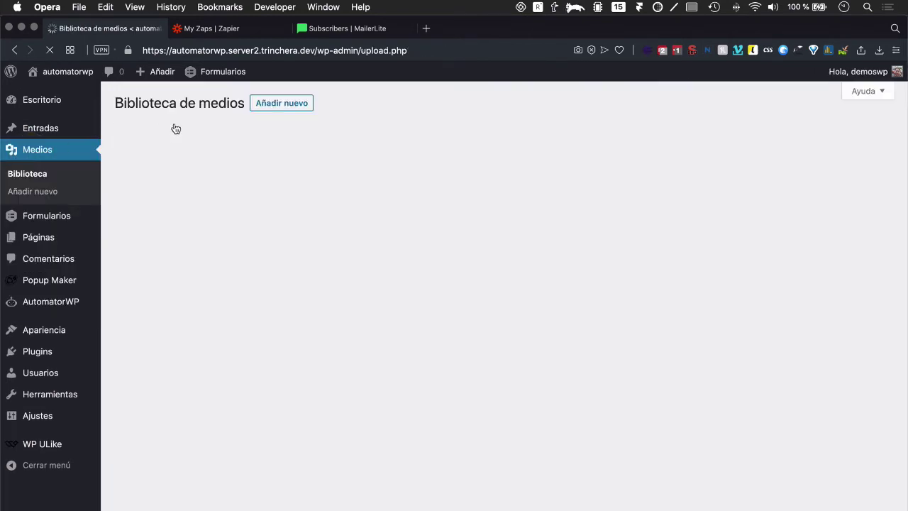
pyautogui.click(260, 103)
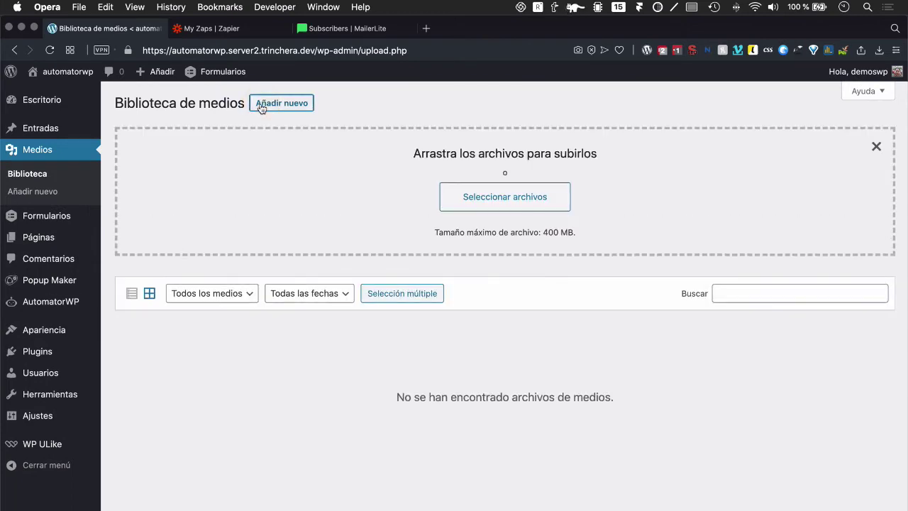
pyautogui.click(260, 105)
pyautogui.click(259, 106)
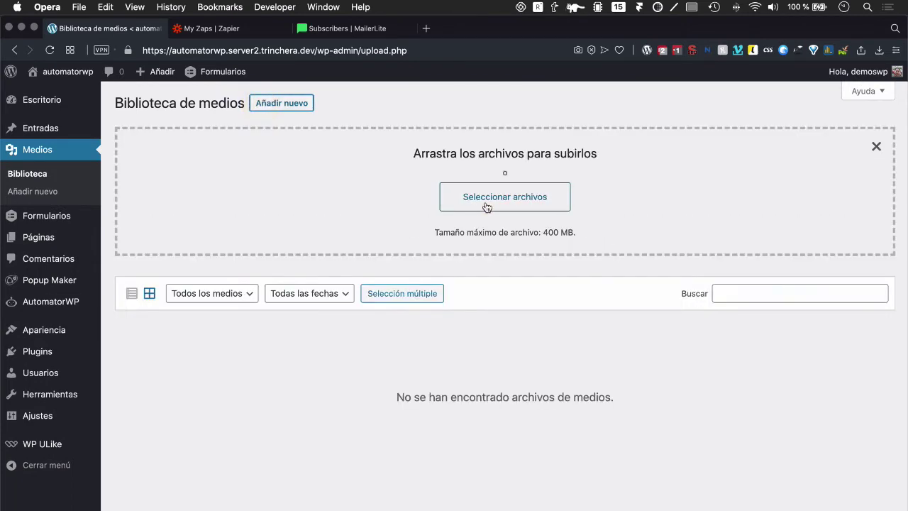
pyautogui.click(487, 206)
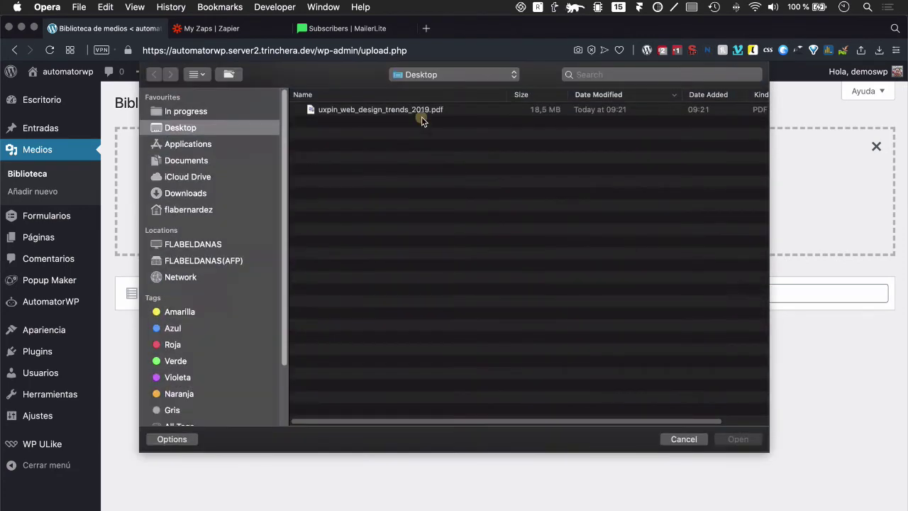
pyautogui.click(422, 115)
pyautogui.click(722, 438)
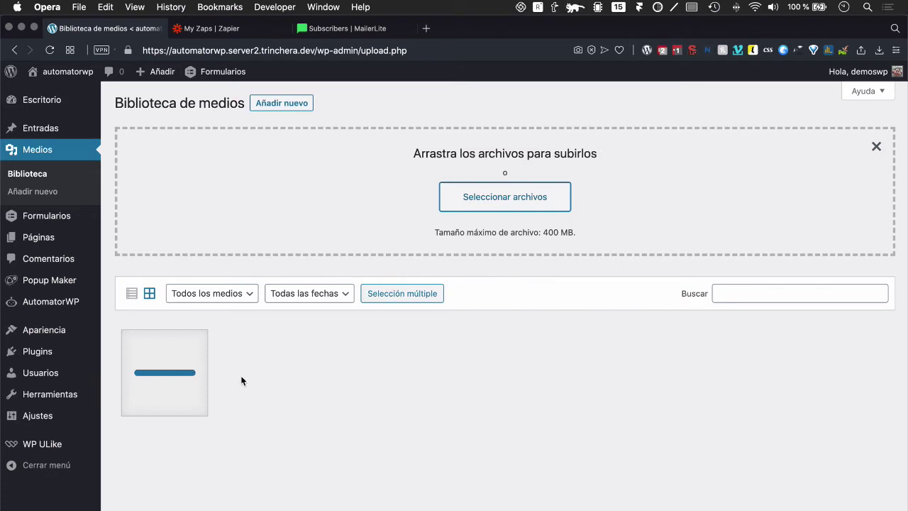
# Step: Copy the uploaded PDF's file URL from its attachment details, then return to Automatizaciones
pyautogui.click(176, 383)
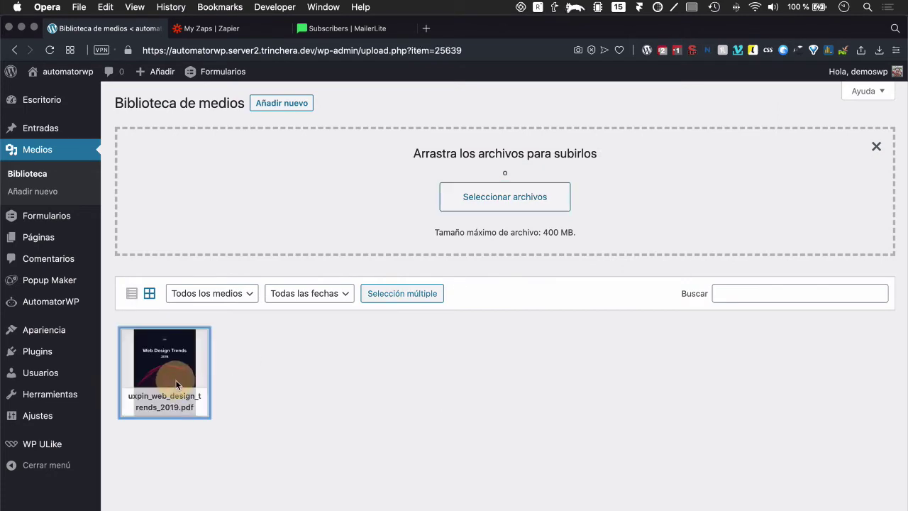
pyautogui.click(735, 344)
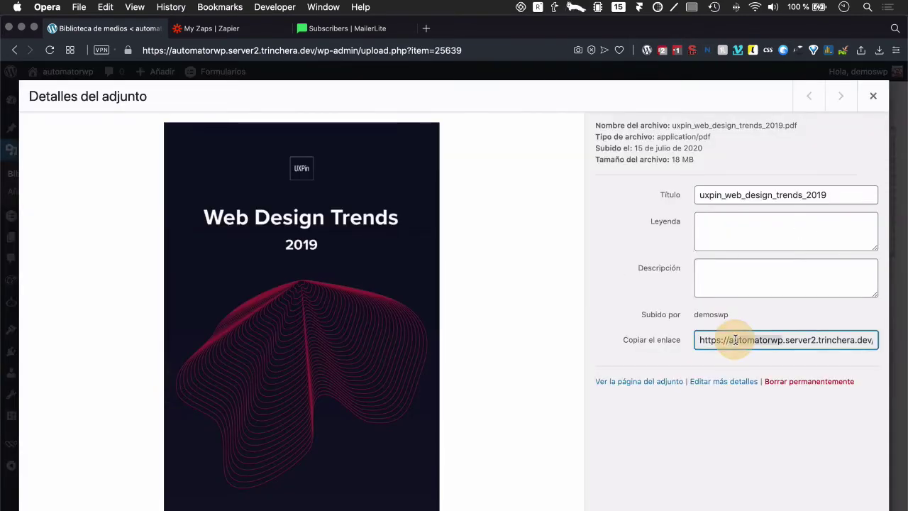
pyautogui.press('super+c')
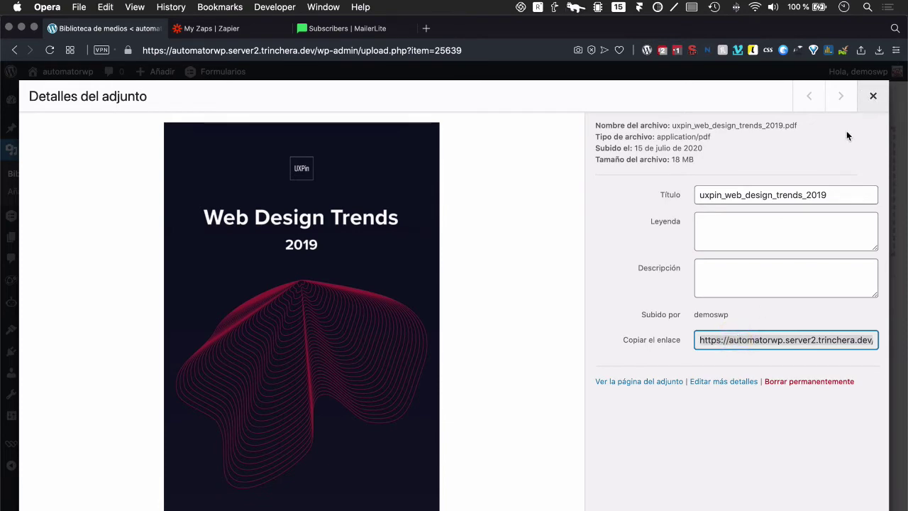
pyautogui.click(875, 96)
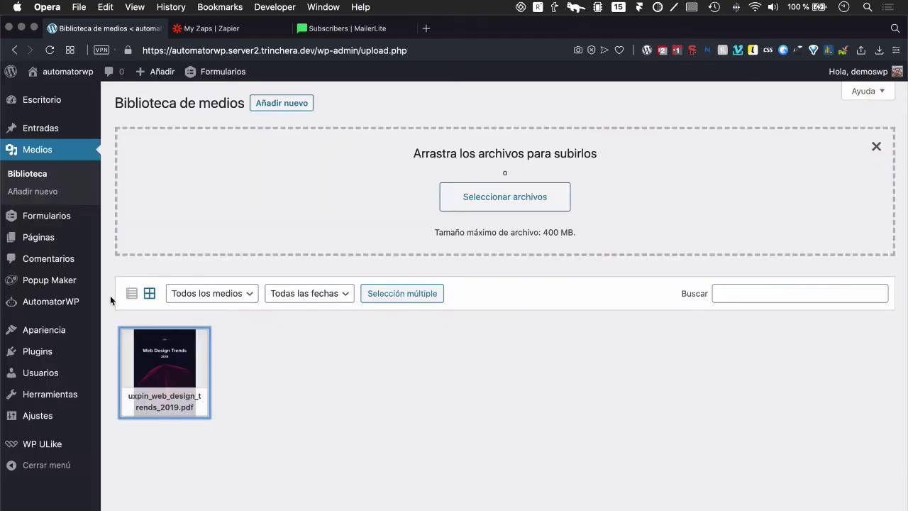
pyautogui.moveTo(40, 305)
pyautogui.click(142, 303)
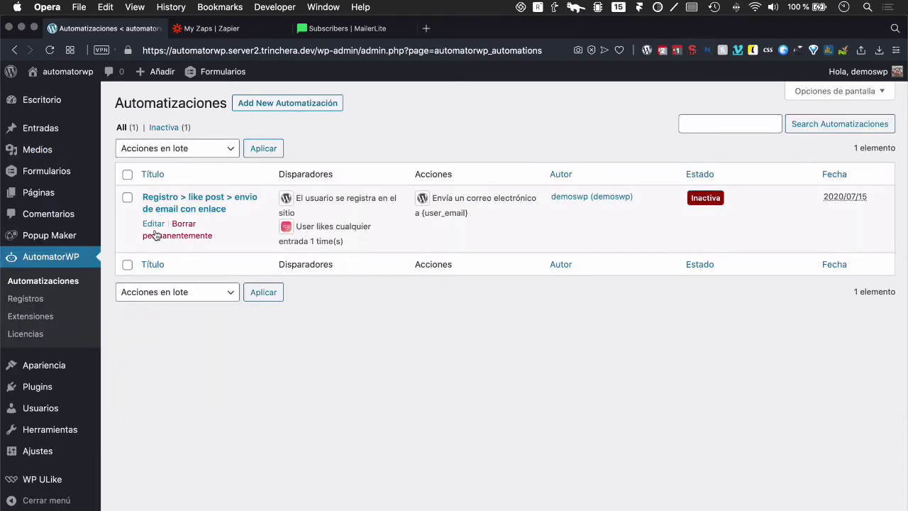
# Step: In the automation's email action, add a new body line 'Descárgate el libro'
pyautogui.click(152, 223)
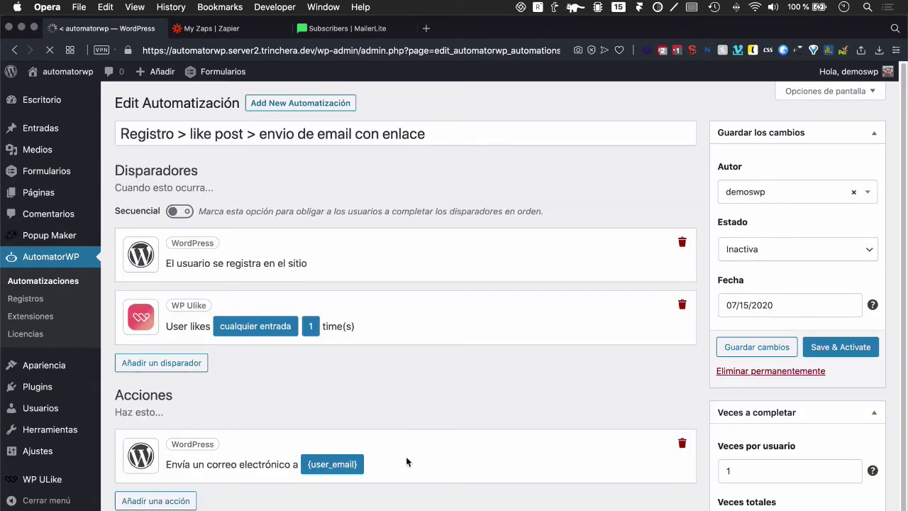
pyautogui.click(354, 464)
pyautogui.scroll(-10, 395, 434)
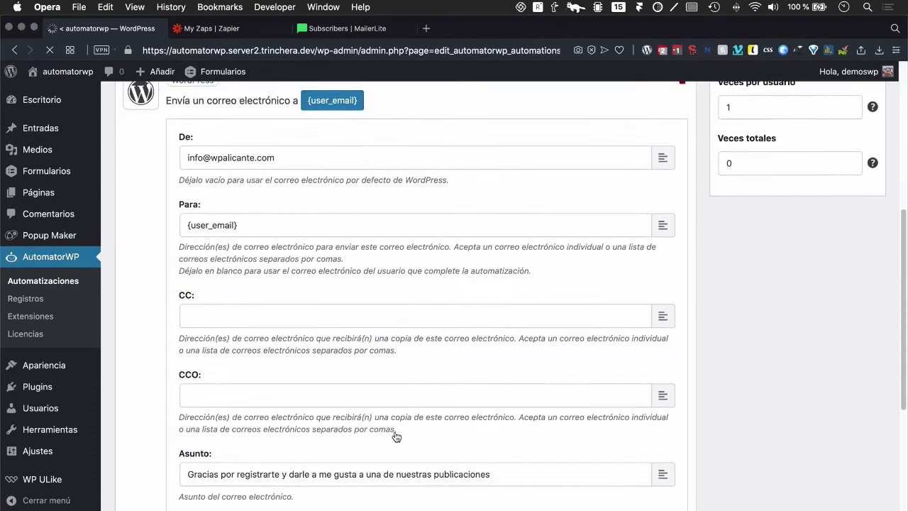
pyautogui.click(375, 389)
pyautogui.press('Return')
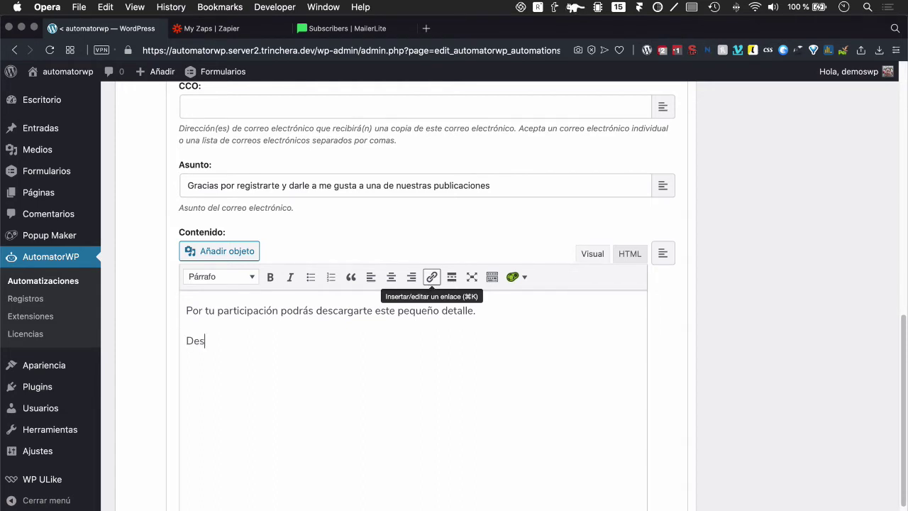
pyautogui.write('gate el libro')
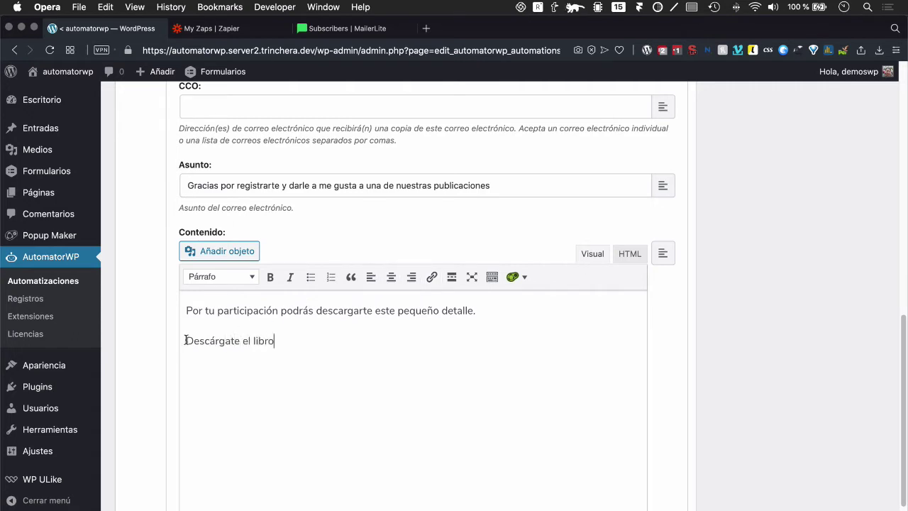
# Step: Link the 'Descárgate el libro' text to the pasted PDF book URL
pyautogui.keyDown('shift'); pyautogui.click(186, 340); pyautogui.keyUp('shift')
pyautogui.click(432, 277)
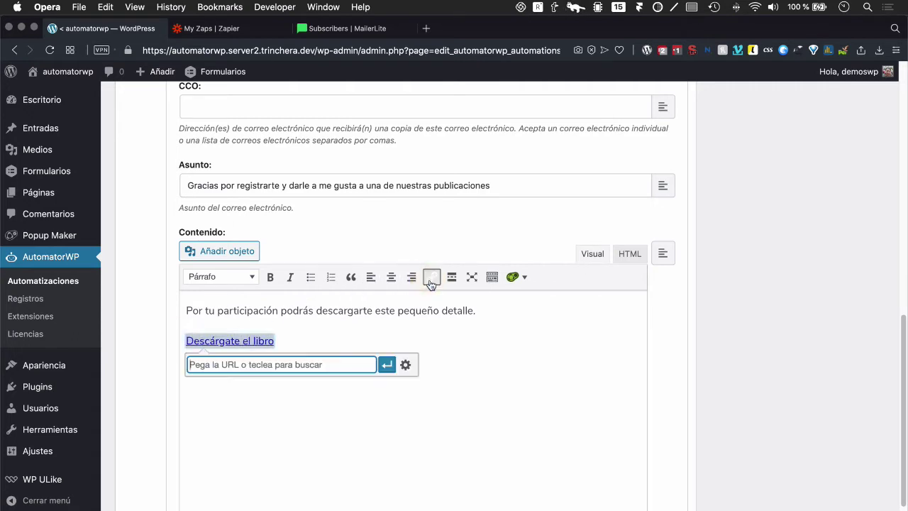
pyautogui.press('super+v')
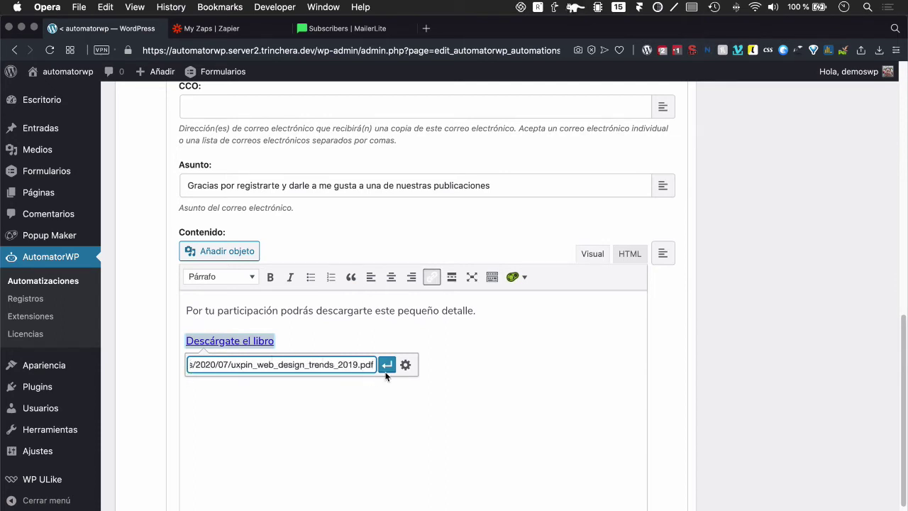
pyautogui.click(387, 365)
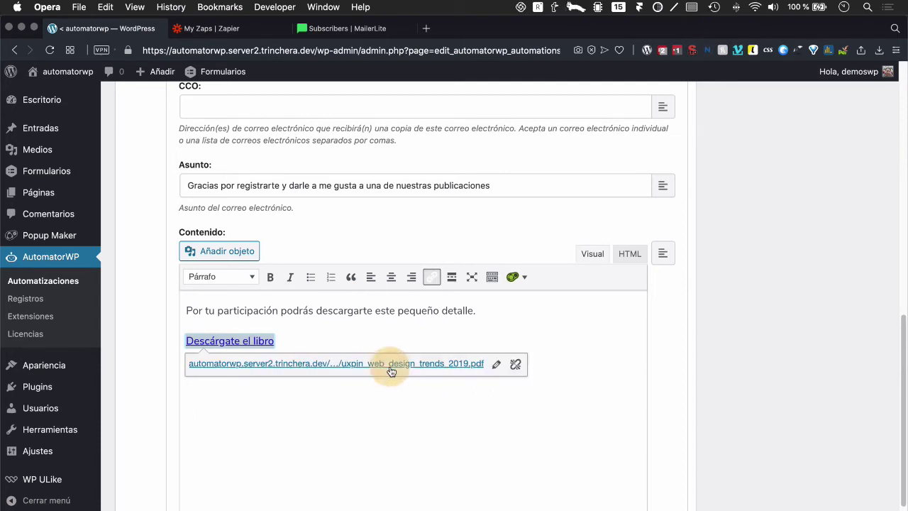
pyautogui.click(721, 344)
pyautogui.scroll(-5, 565, 407)
pyautogui.scroll(15, 565, 407)
pyautogui.scroll(3, 567, 412)
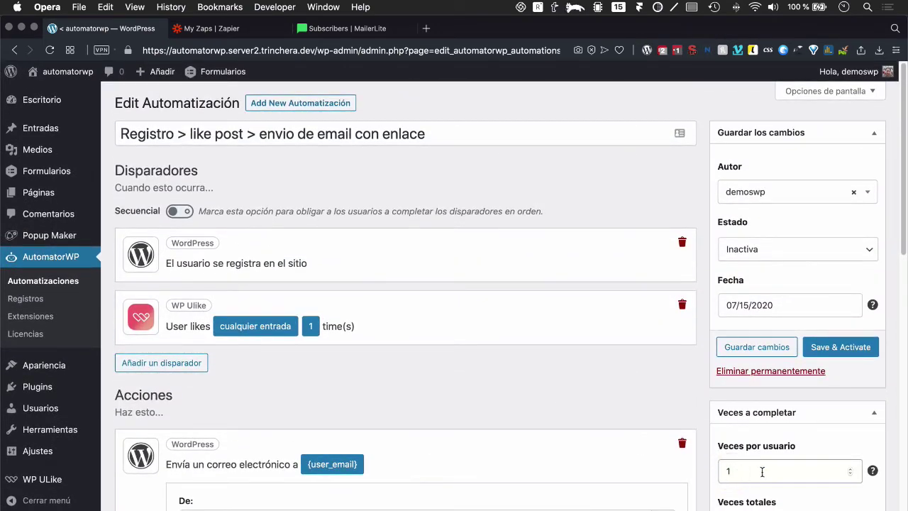
# Step: Save the automation and activate it with Save & Activate
pyautogui.click(759, 464)
pyautogui.click(777, 347)
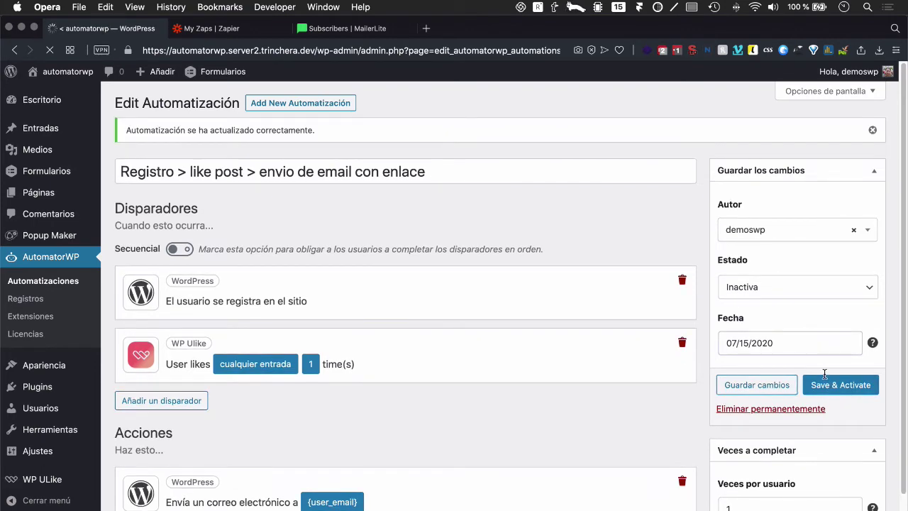
pyautogui.click(823, 386)
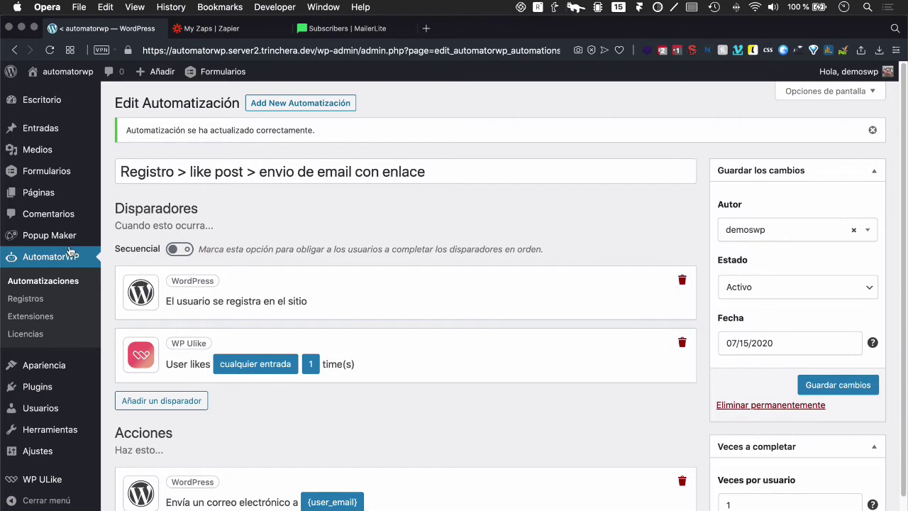
# Step: Return to the Automatizaciones list and reopen the automation for editing
pyautogui.click(39, 194)
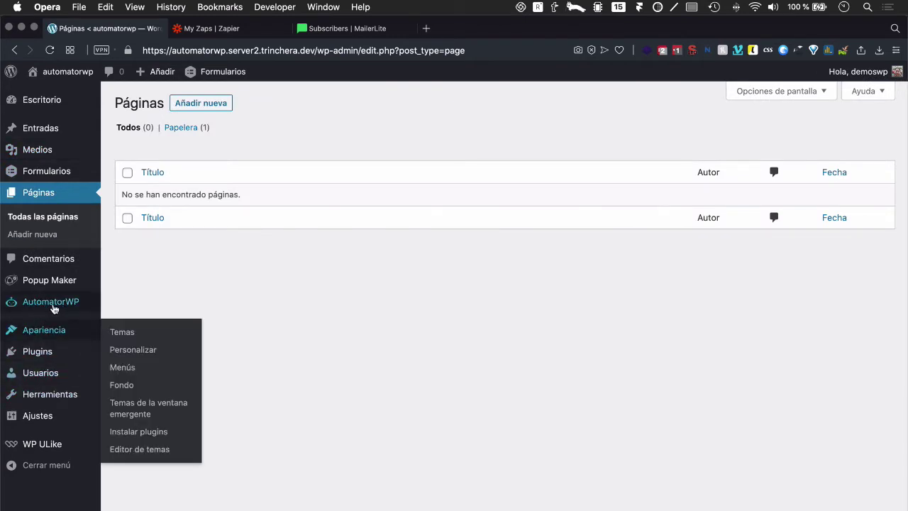
pyautogui.moveTo(54, 309)
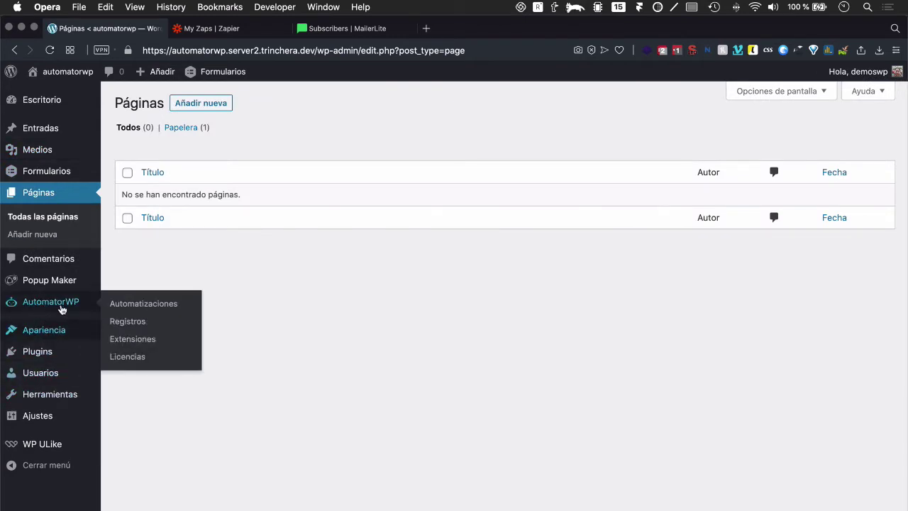
pyautogui.click(131, 312)
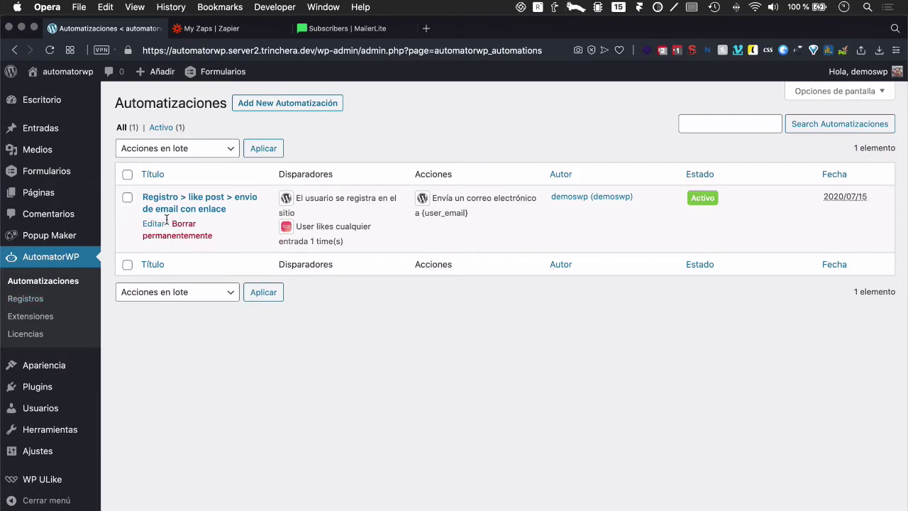
pyautogui.click(154, 224)
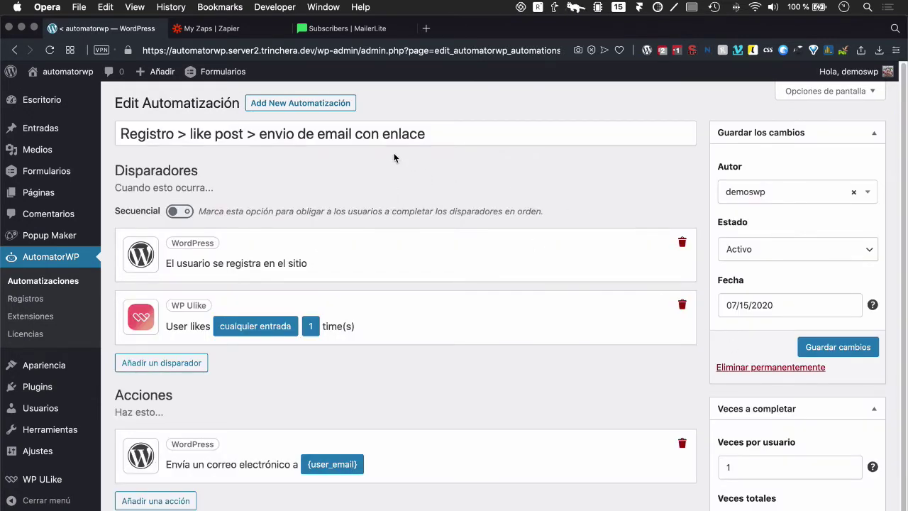
# Step: Turn on the Secuencial trigger order, save the automation, and go to Páginas
pyautogui.click(179, 211)
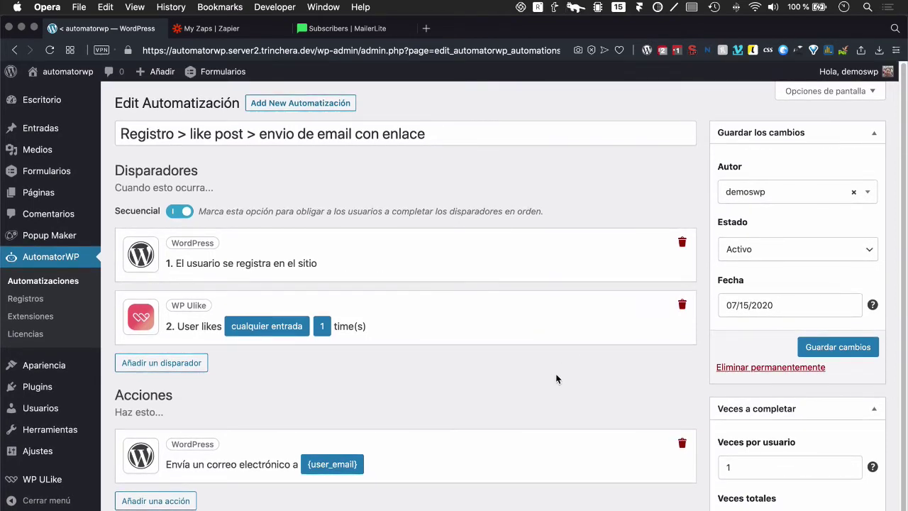
pyautogui.click(852, 347)
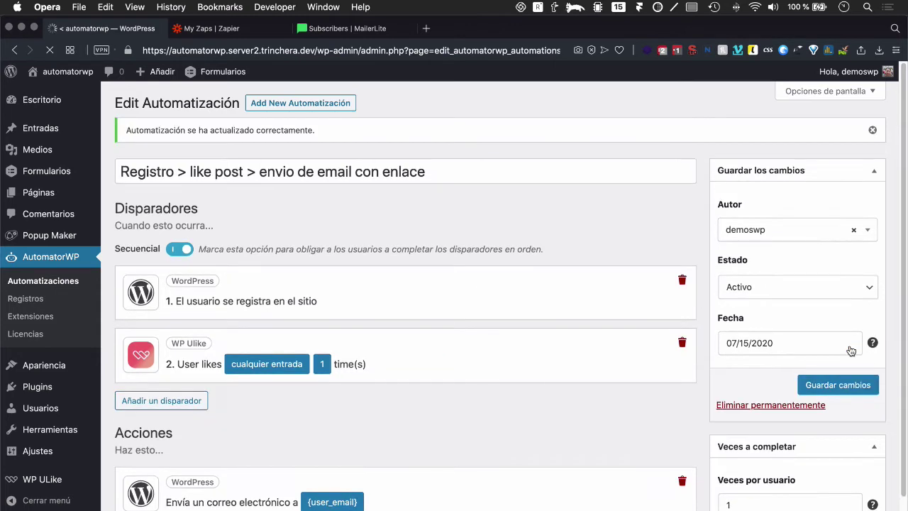
pyautogui.click(52, 201)
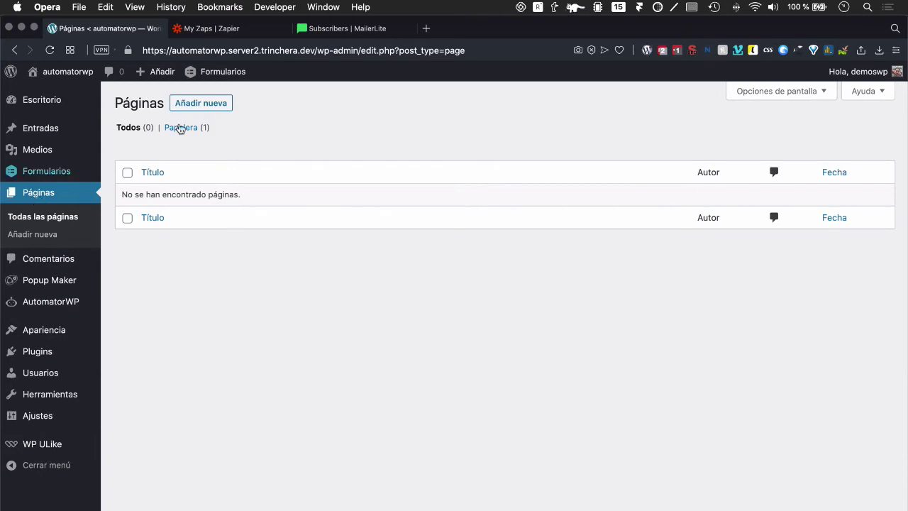
# Step: Create a new page titled 'Formulario de registro' with a Gravity Forms block showing Registro
pyautogui.click(212, 105)
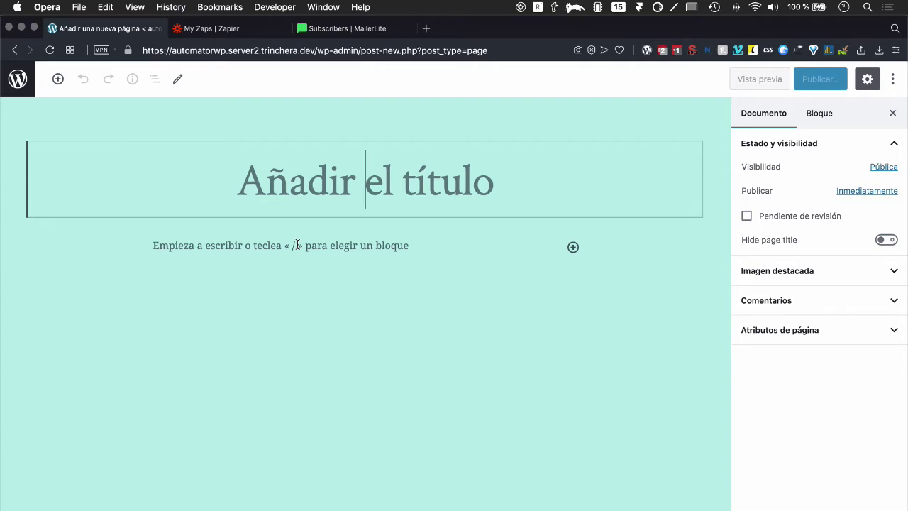
pyautogui.write('Formulario')
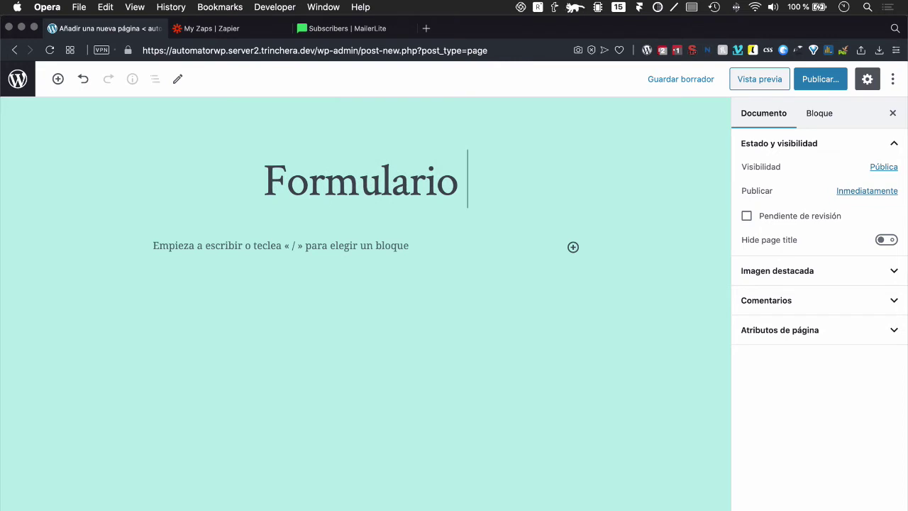
pyautogui.write(' de registro')
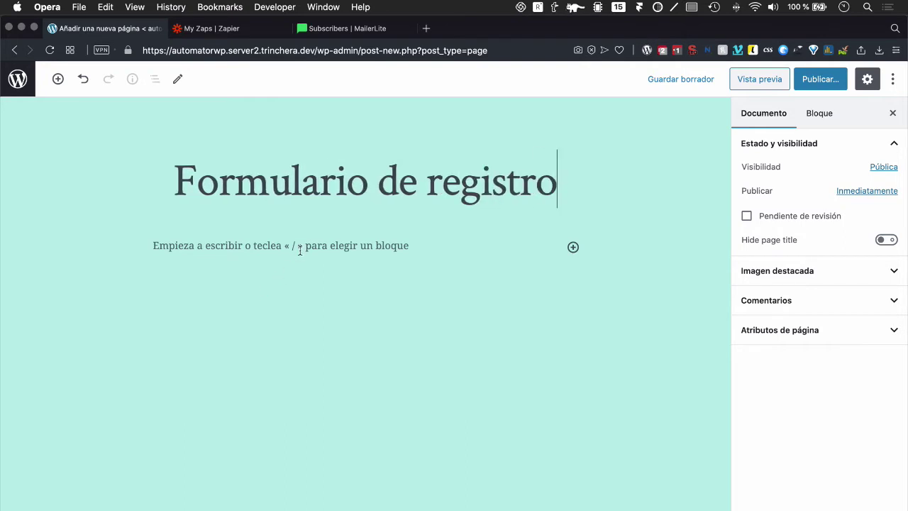
pyautogui.click(299, 249)
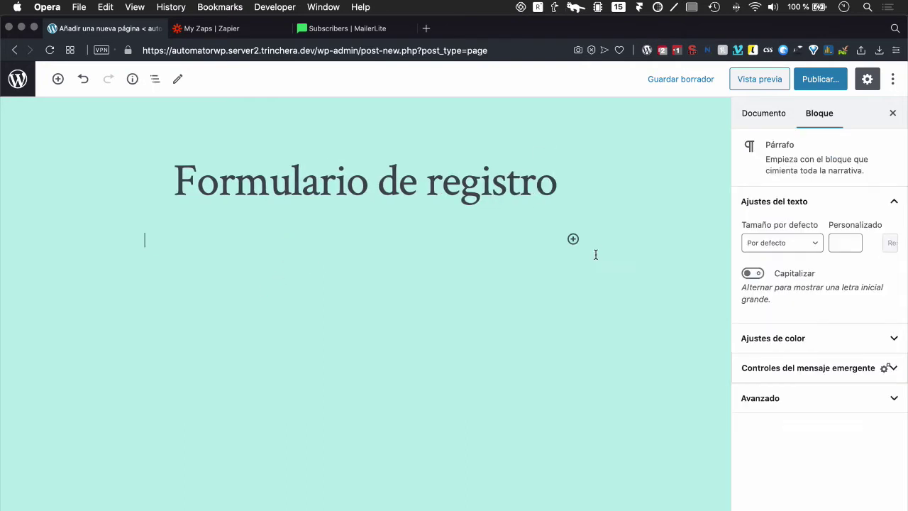
pyautogui.click(573, 240)
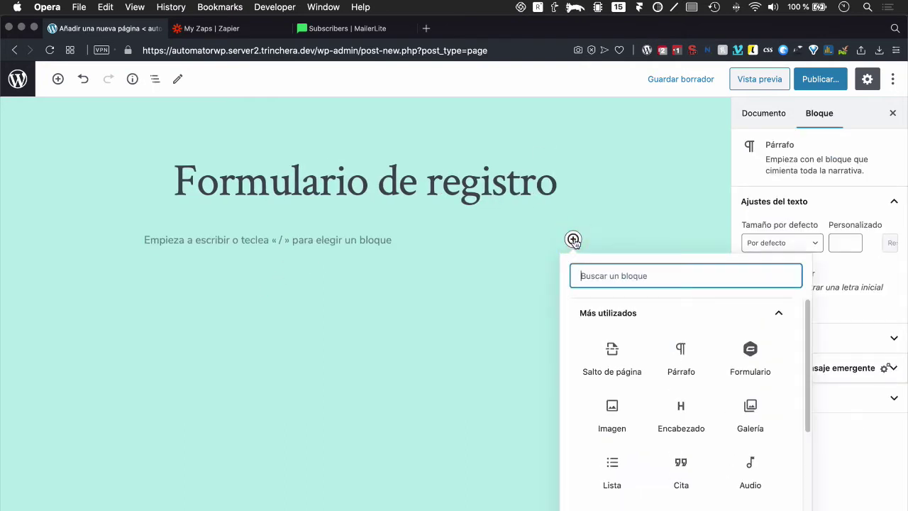
pyautogui.click(749, 360)
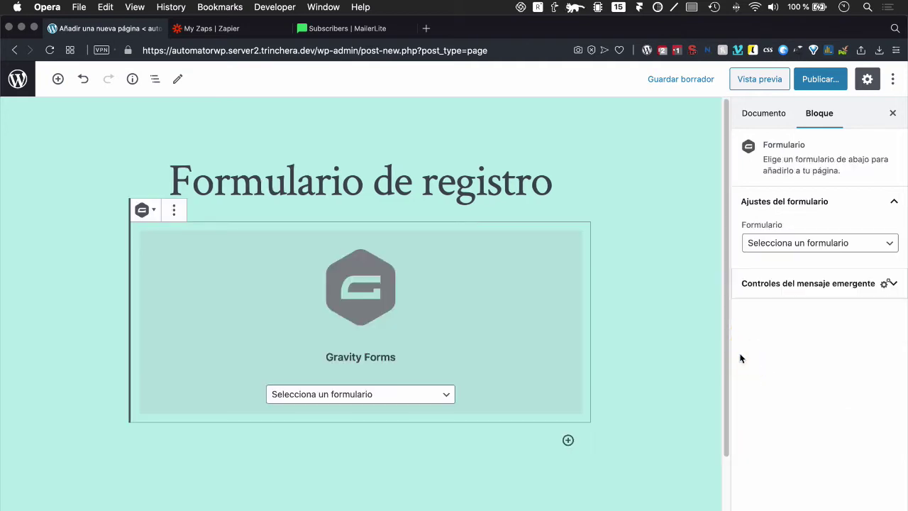
pyautogui.click(341, 401)
pyautogui.click(316, 408)
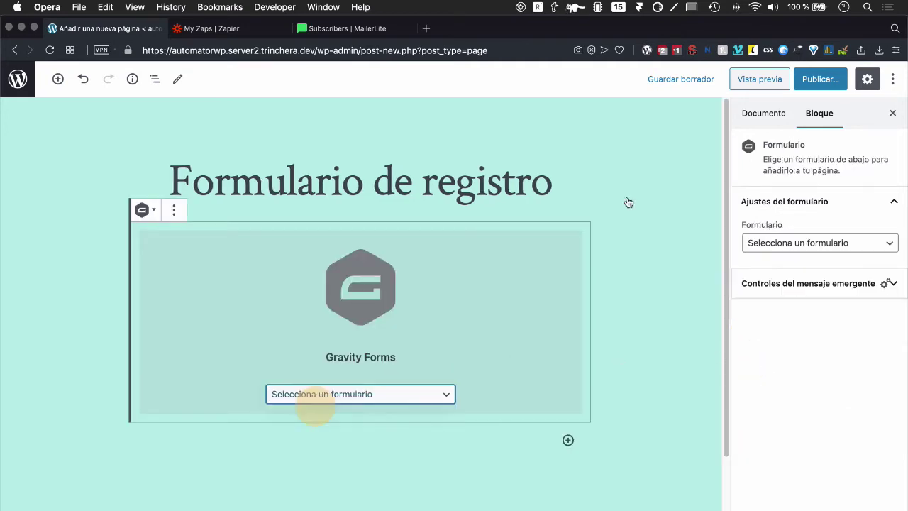
# Step: Publish the 'Formulario de registro' page and return to the admin lists
pyautogui.click(821, 88)
pyautogui.click(822, 91)
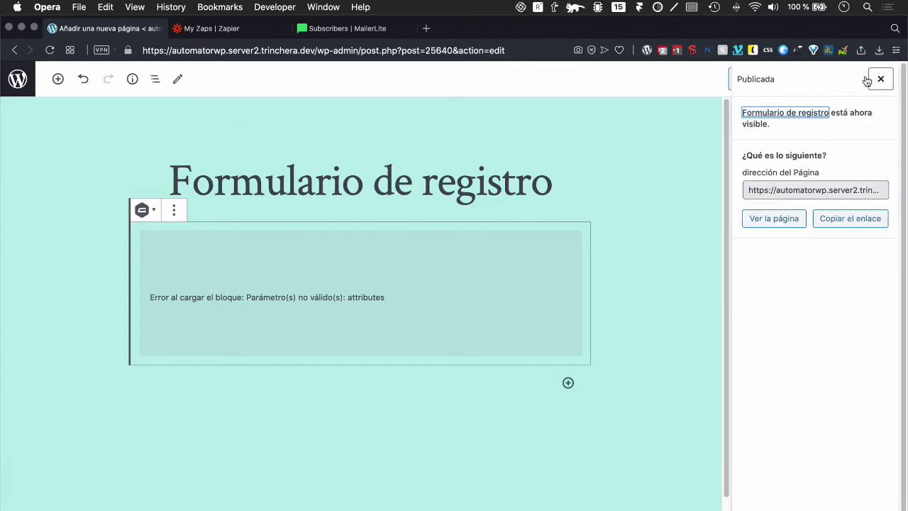
pyautogui.click(17, 78)
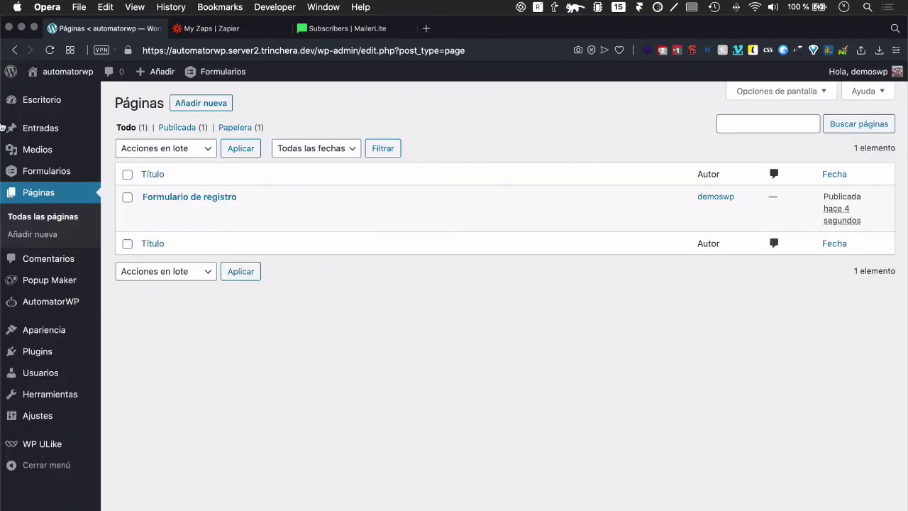
pyautogui.click(61, 131)
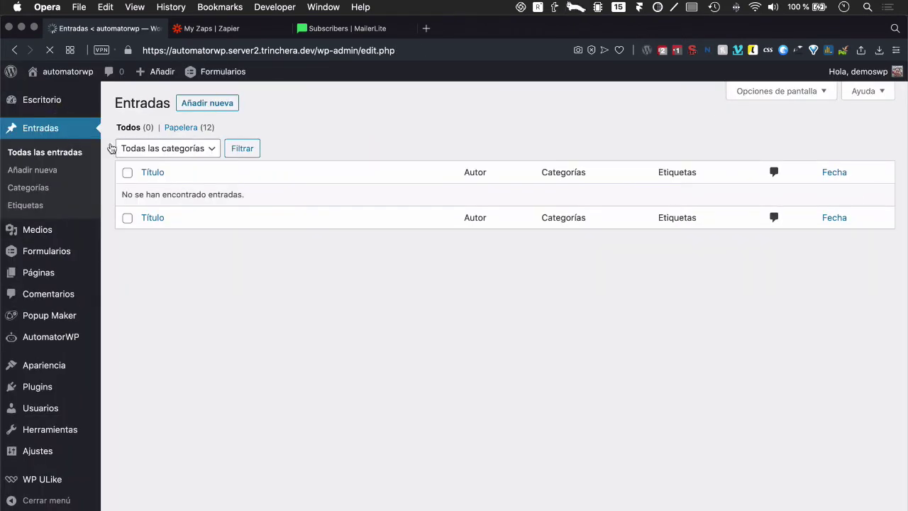
# Step: Write a new post titled 'Post de ejemplo' with its body paragraph
pyautogui.click(202, 106)
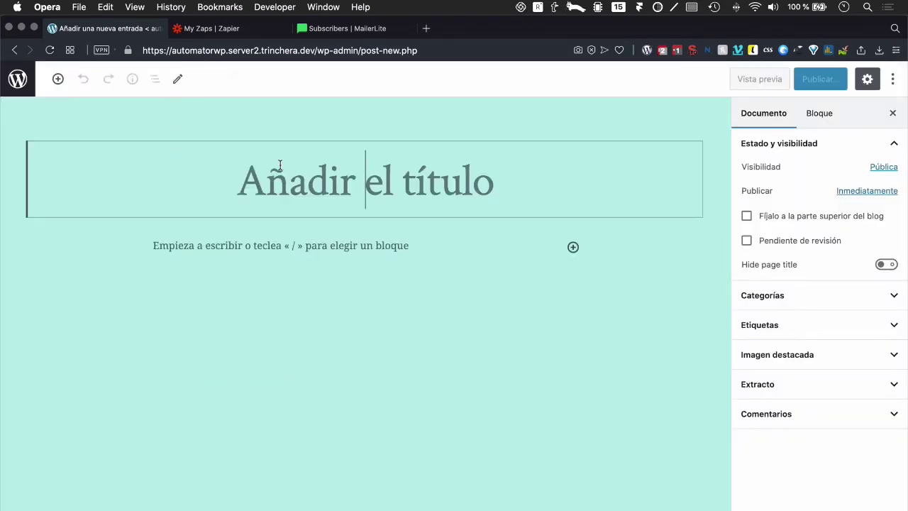
pyautogui.write('Post de ee')
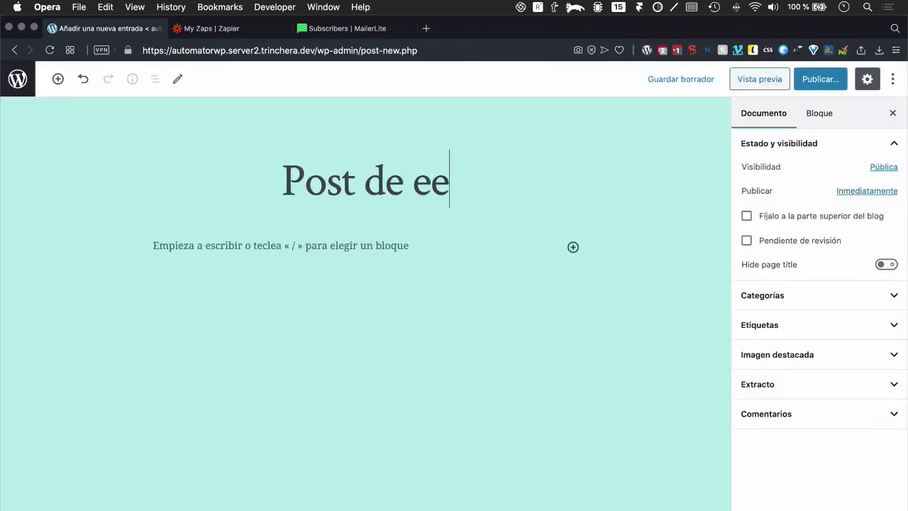
pyautogui.write('je')
pyautogui.press('BackSpace')
pyautogui.press('BackSpace')
pyautogui.press('BackSpace')
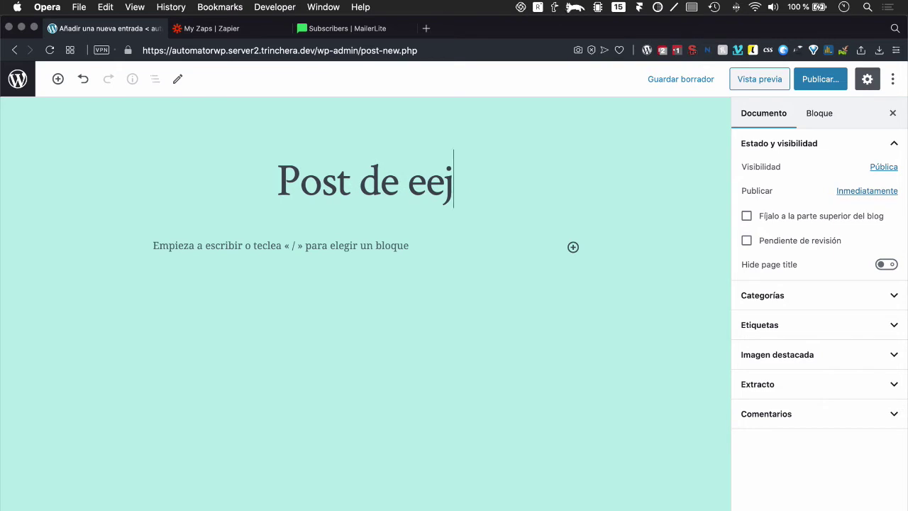
pyautogui.write('e')
pyautogui.press('BackSpace')
pyautogui.write('jemplo')
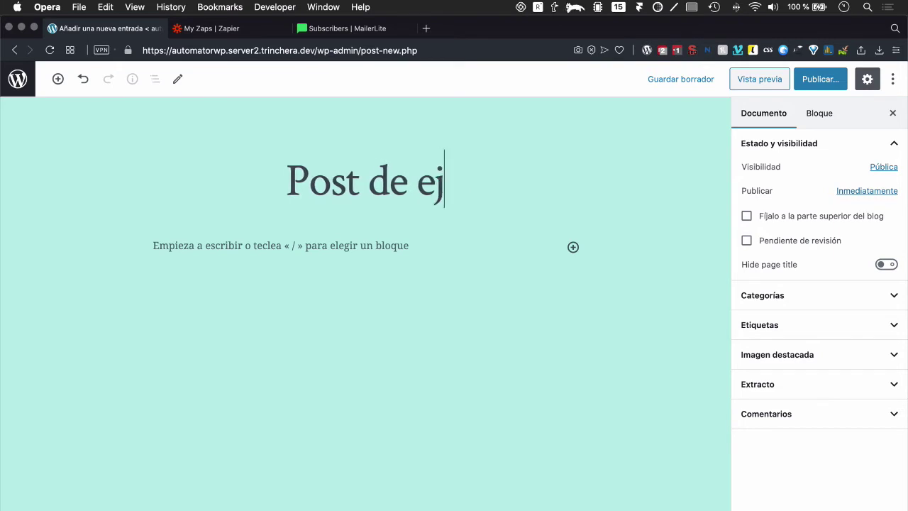
pyautogui.click(217, 247)
pyautogui.write('D')
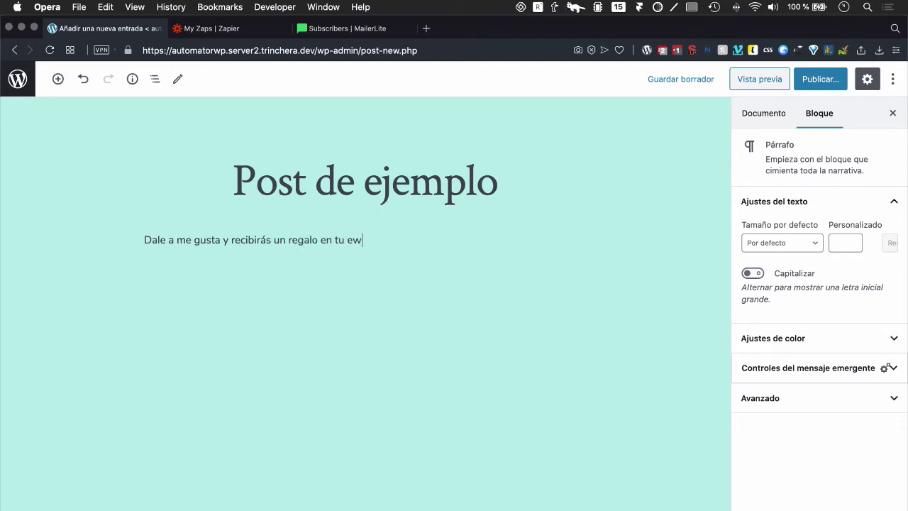
pyautogui.write('mail')
# Step: Publish 'Post de ejemplo' and return to the Entradas list
pyautogui.click(816, 79)
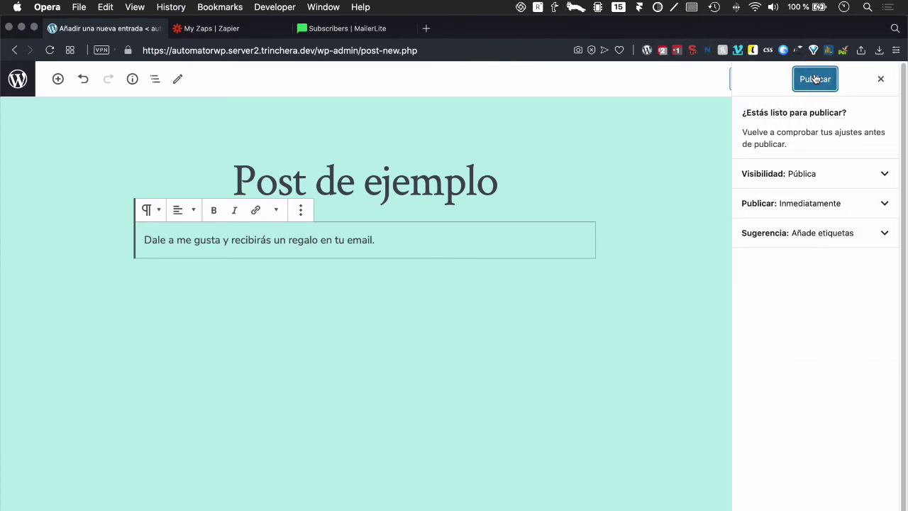
pyautogui.click(815, 79)
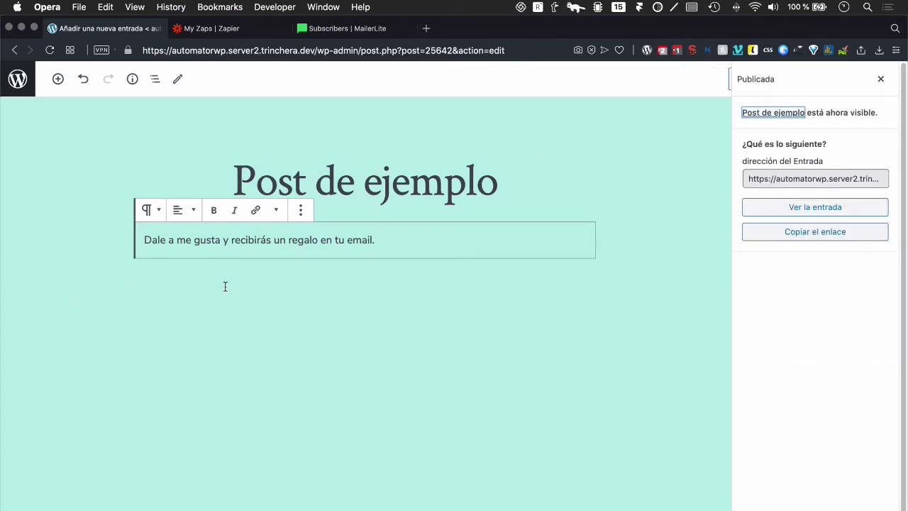
pyautogui.click(19, 80)
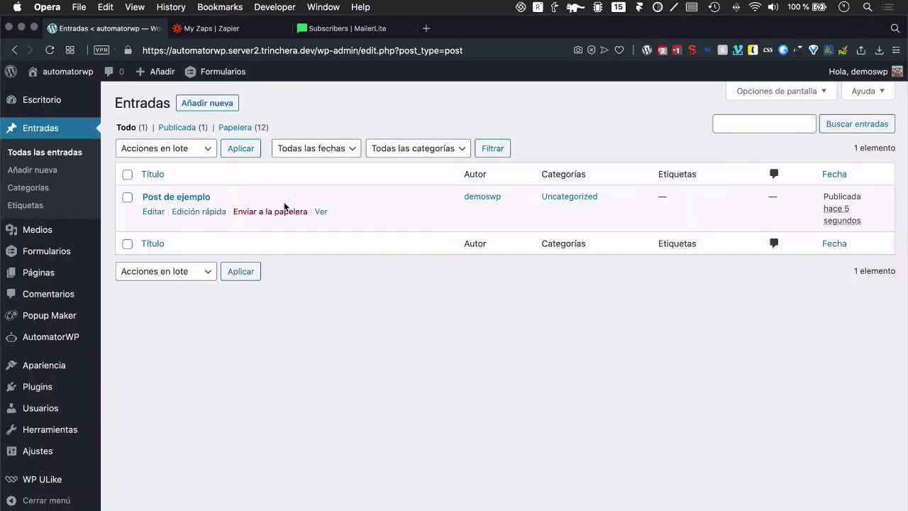
# Step: Open a new Opera private window and place it on its own desktop
pyautogui.click(81, 8)
pyautogui.click(79, 7)
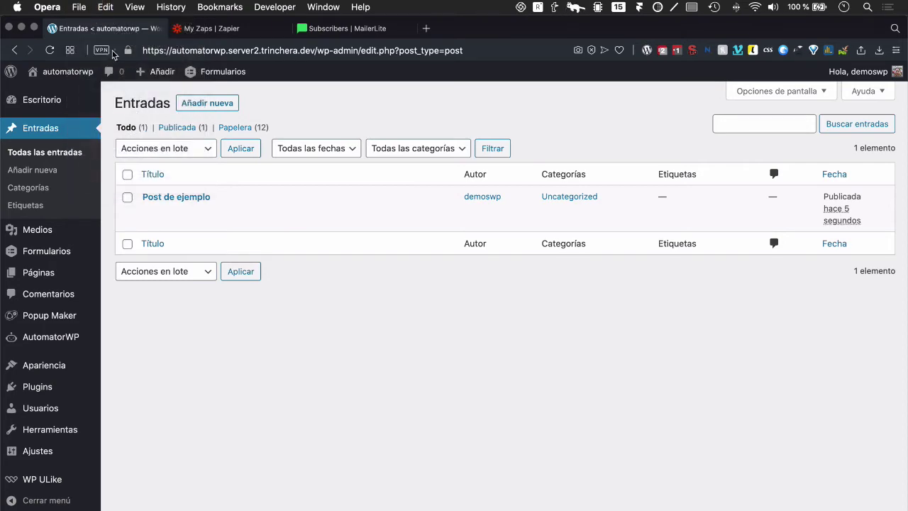
pyautogui.click(79, 7)
pyautogui.click(104, 47)
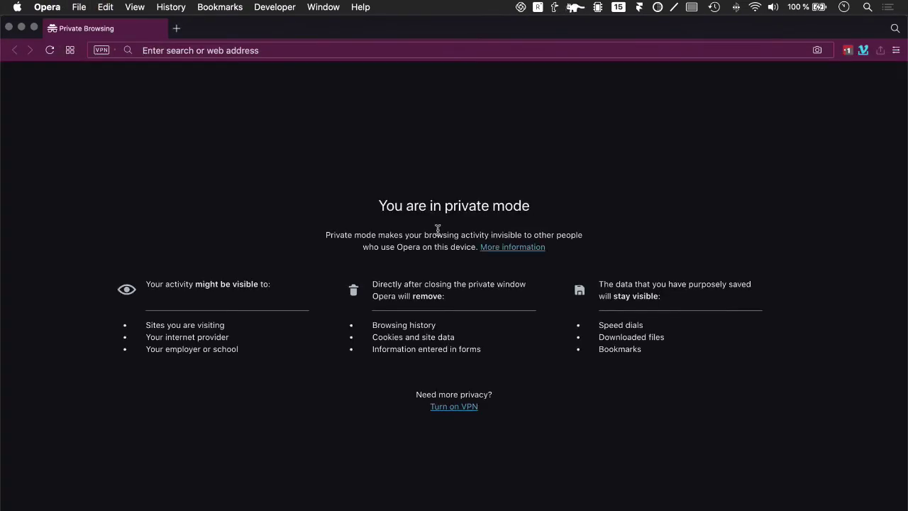
pyautogui.hotkey('ctrl', 'Up')
pyautogui.moveTo(562, 329); pyautogui.dragTo(490, 65)
pyautogui.click(398, 46)
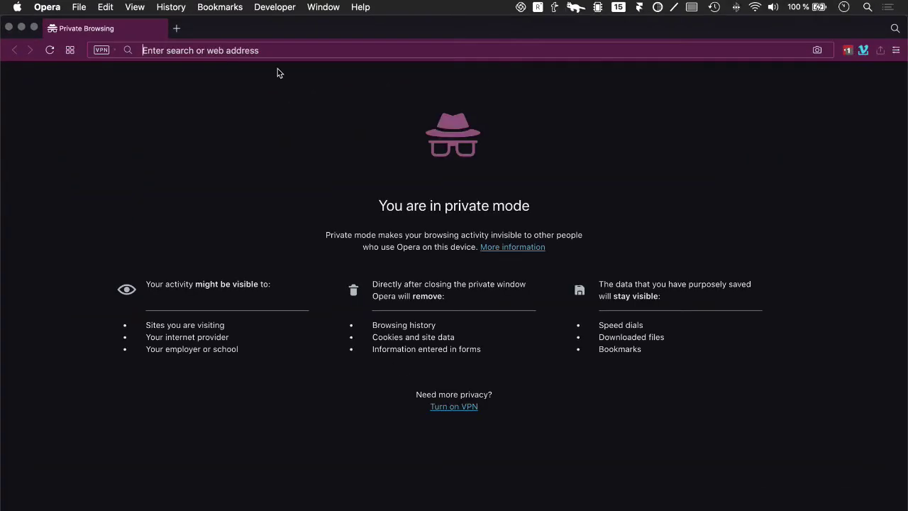
pyautogui.hotkey('ctrl', 'Left')
# Step: Copy the site address from the admin window and load it in the private window
pyautogui.click(312, 49)
pyautogui.click(312, 49)
pyautogui.moveTo(315, 50); pyautogui.dragTo(142, 49)
pyautogui.press('super+c')
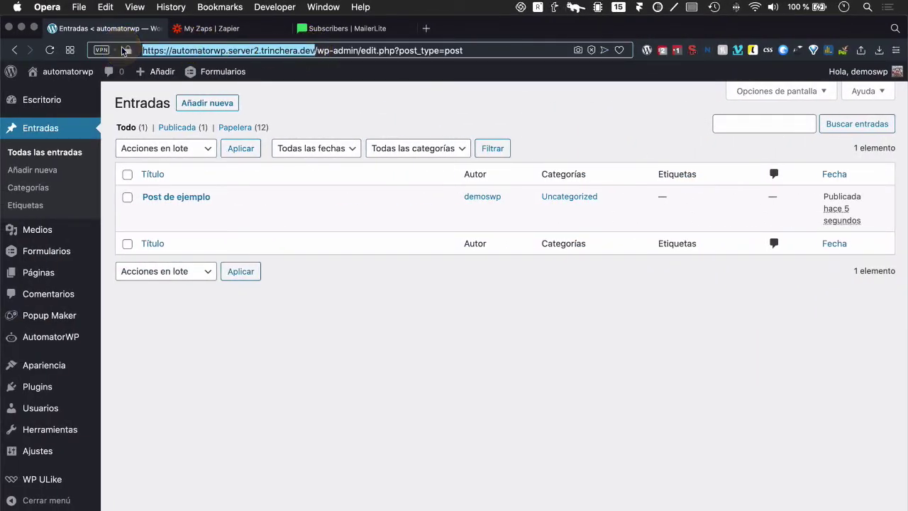
pyautogui.hotkey('ctrl', 'Right')
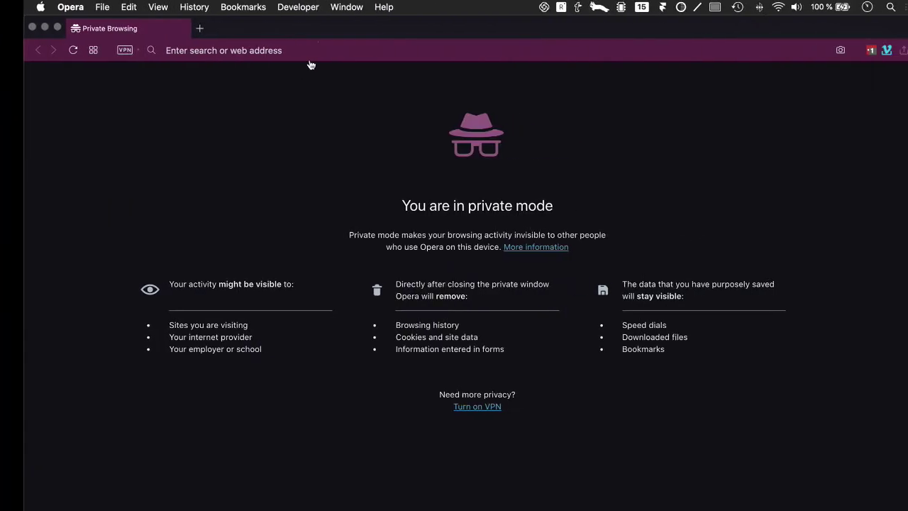
pyautogui.click(263, 49)
pyautogui.press('super+v')
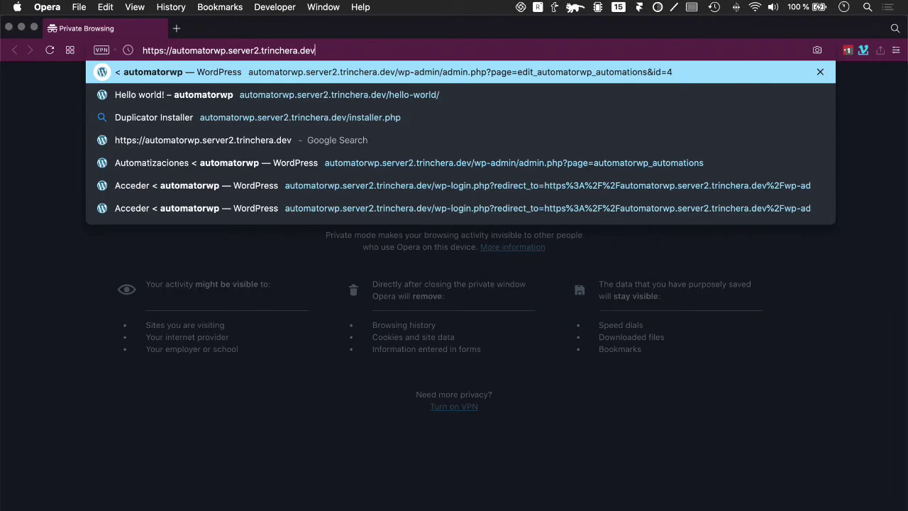
pyautogui.press('Return')
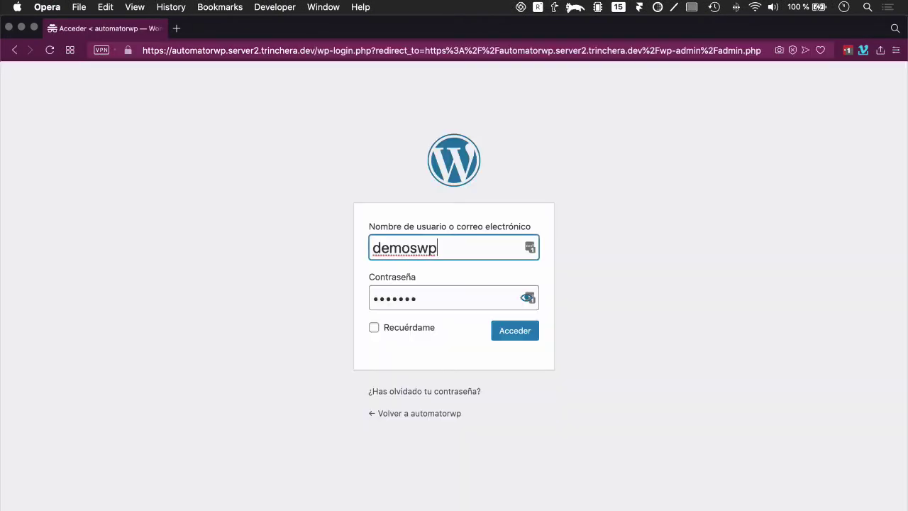
# Step: Trim the private window's address to the bare domain and load the home page
pyautogui.click(272, 51)
pyautogui.click(299, 50)
pyautogui.moveTo(322, 51); pyautogui.dragTo(906, 16)
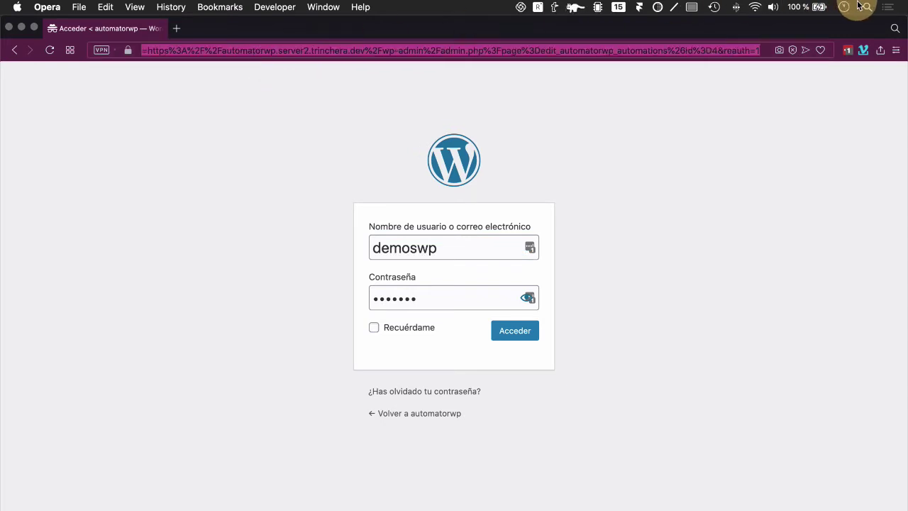
pyautogui.press('BackSpace')
pyautogui.press('Return')
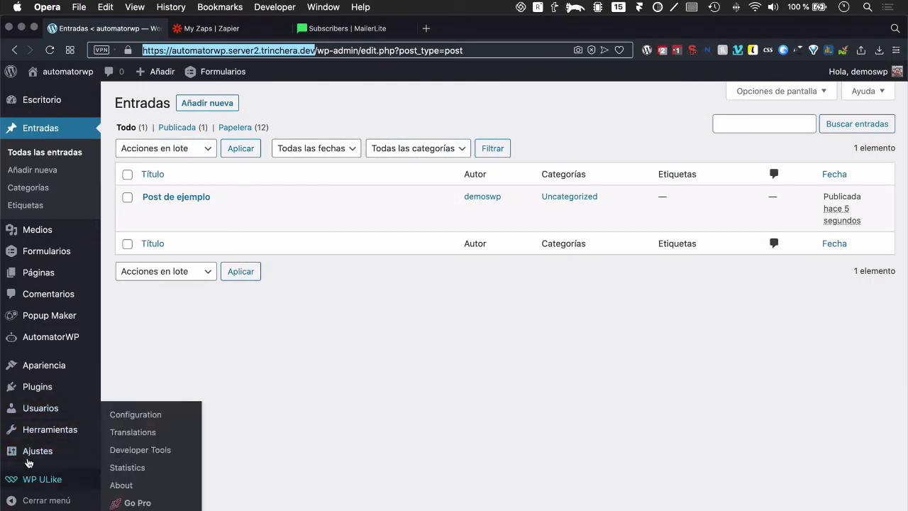
# Step: In Ajustes > Lectura, set a static Portada of Formulario de registro and save
pyautogui.click(122, 400)
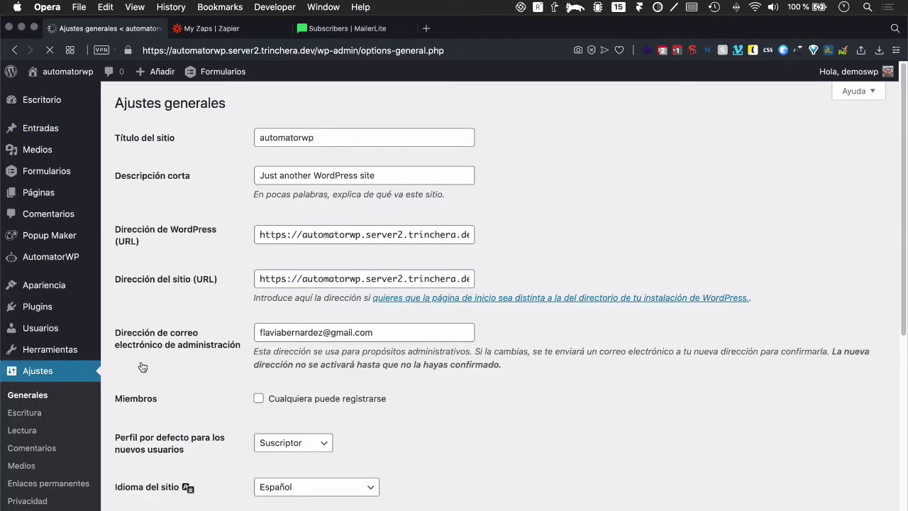
pyautogui.click(21, 430)
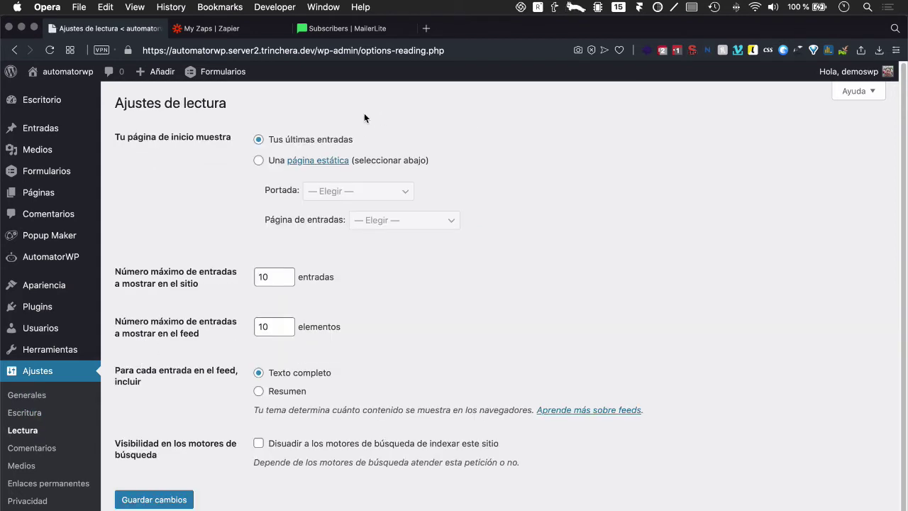
pyautogui.click(276, 162)
pyautogui.click(360, 189)
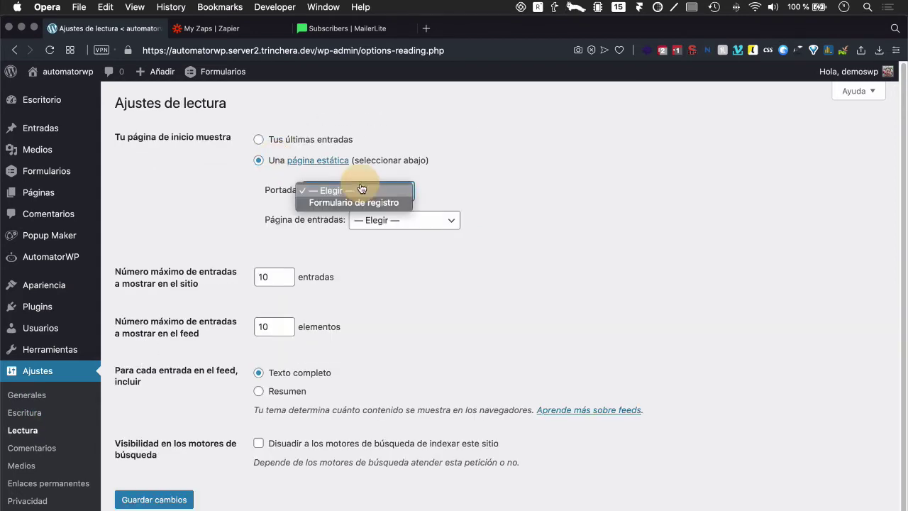
pyautogui.click(349, 203)
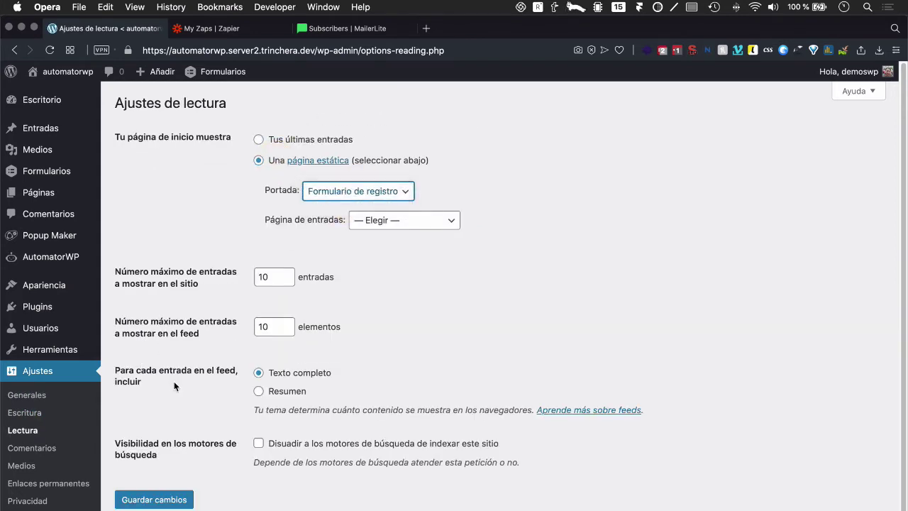
pyautogui.click(154, 500)
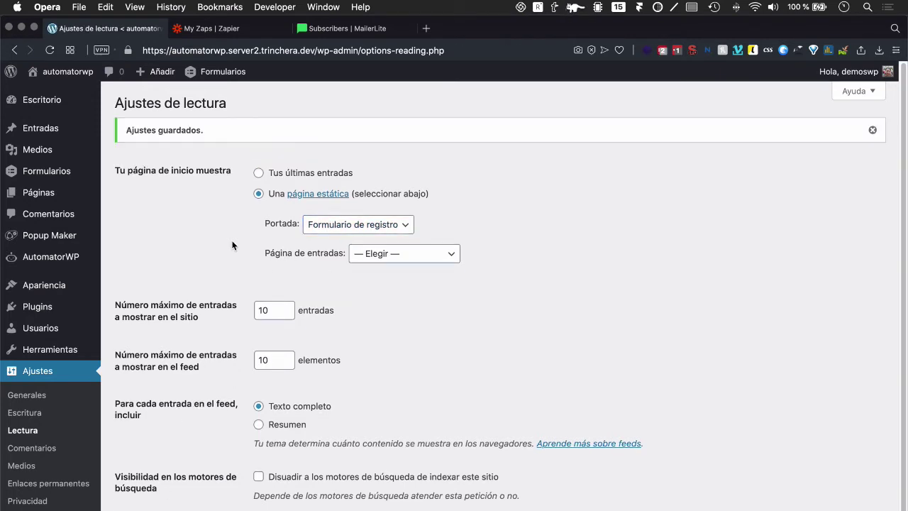
pyautogui.click(39, 192)
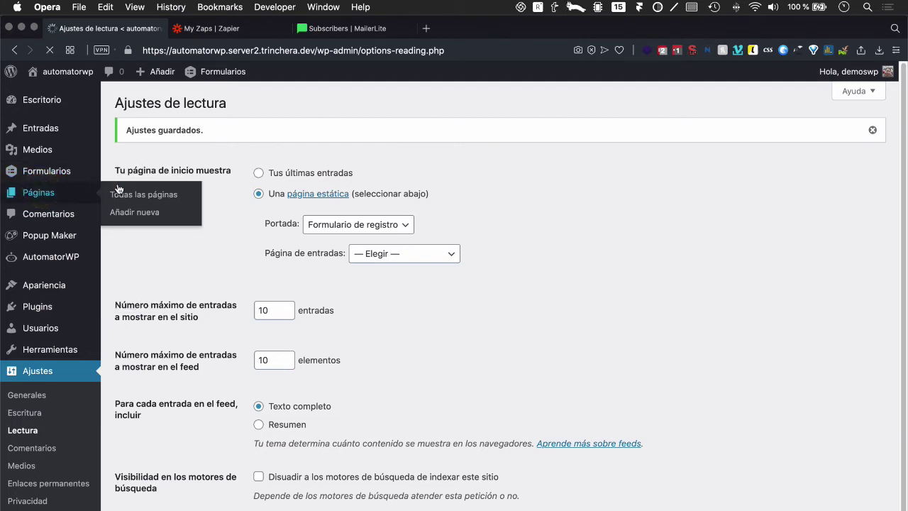
pyautogui.click(204, 104)
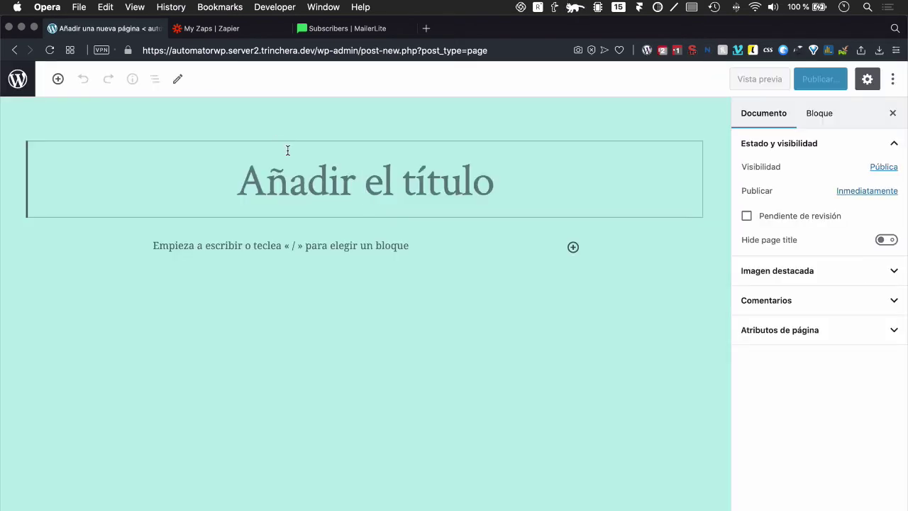
# Step: Publish a new empty page titled 'Blog' and return to Páginas
pyautogui.write('Blog')
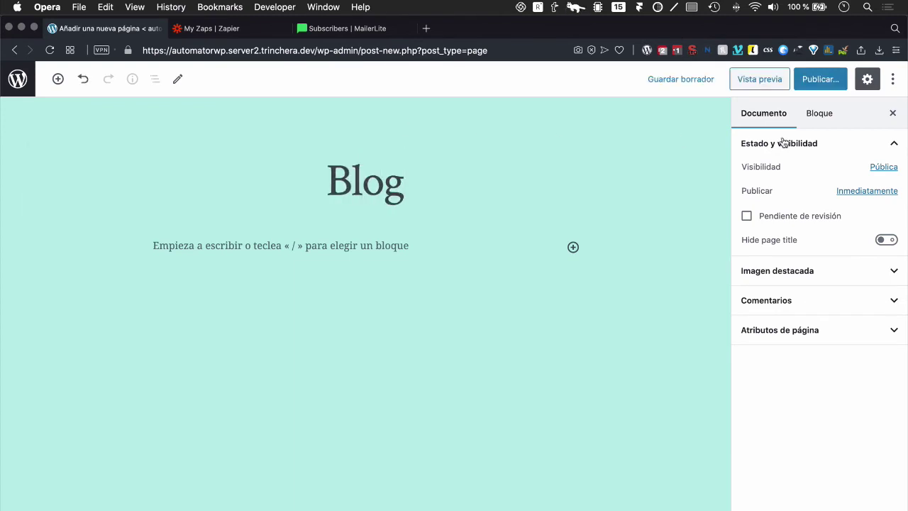
pyautogui.click(821, 77)
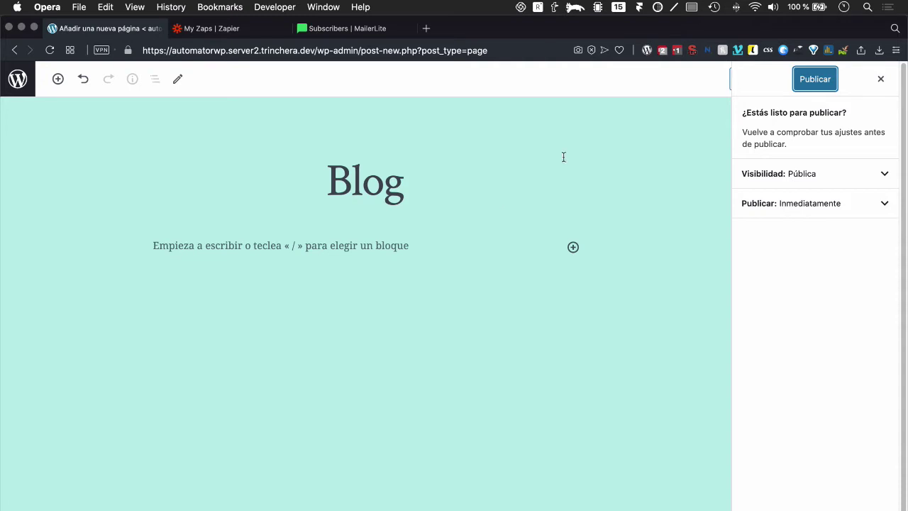
pyautogui.click(817, 82)
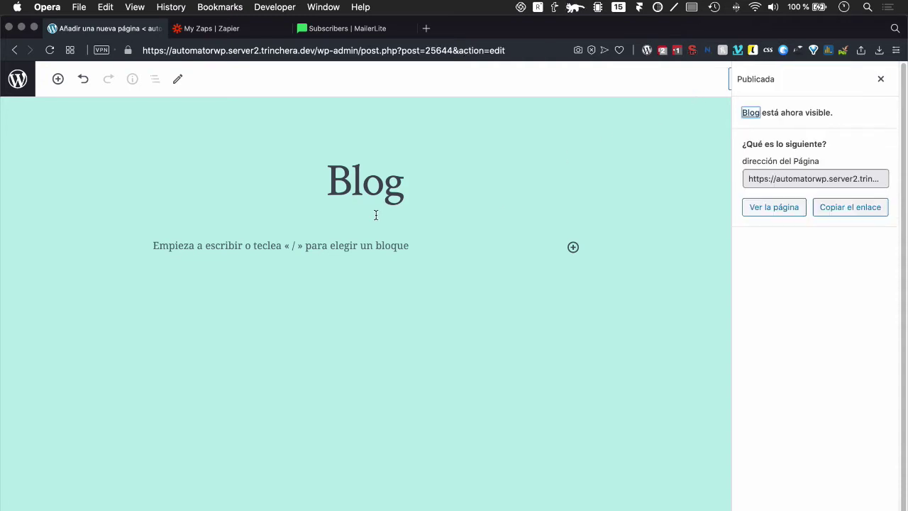
pyautogui.click(18, 79)
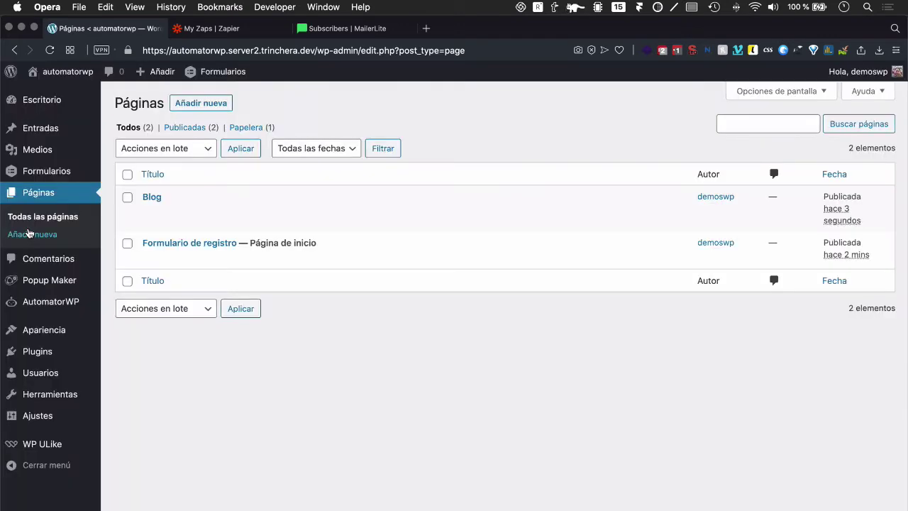
# Step: In the reading settings, set Página de entradas to Blog and save
pyautogui.moveTo(32, 372)
pyautogui.moveTo(27, 305)
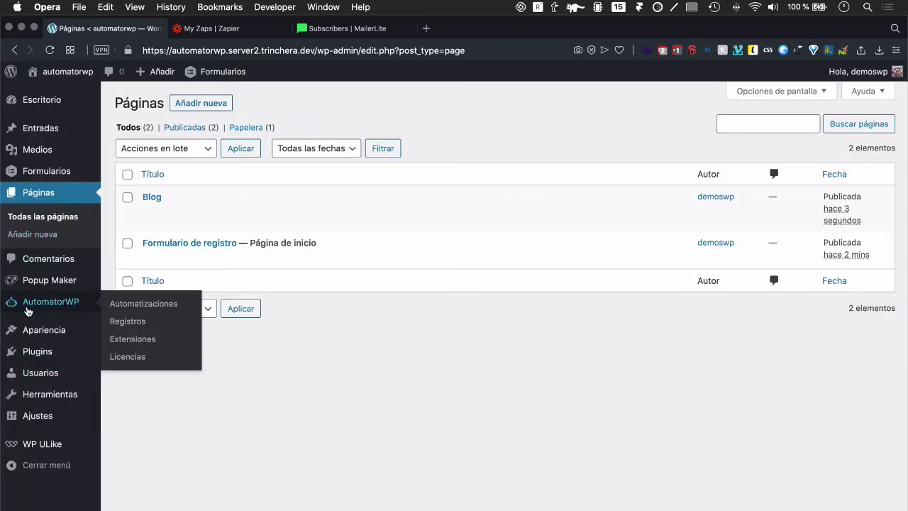
pyautogui.moveTo(40, 414)
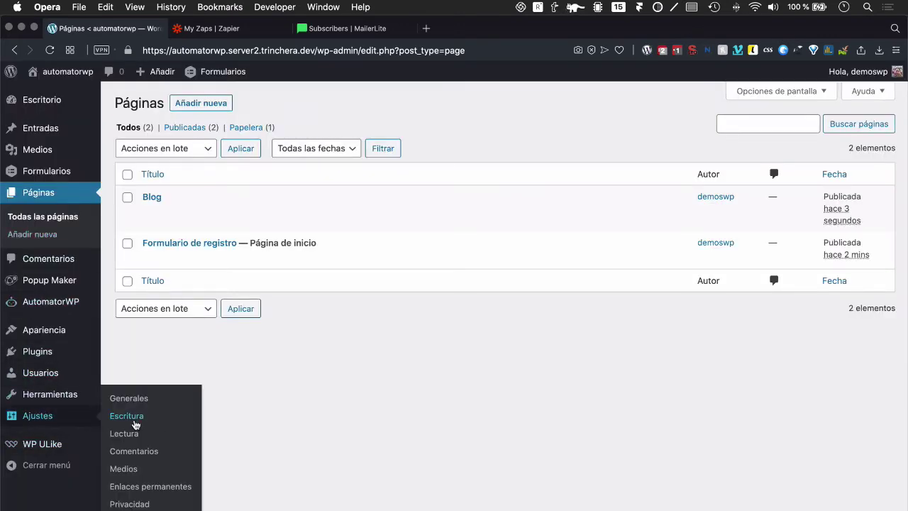
pyautogui.click(123, 433)
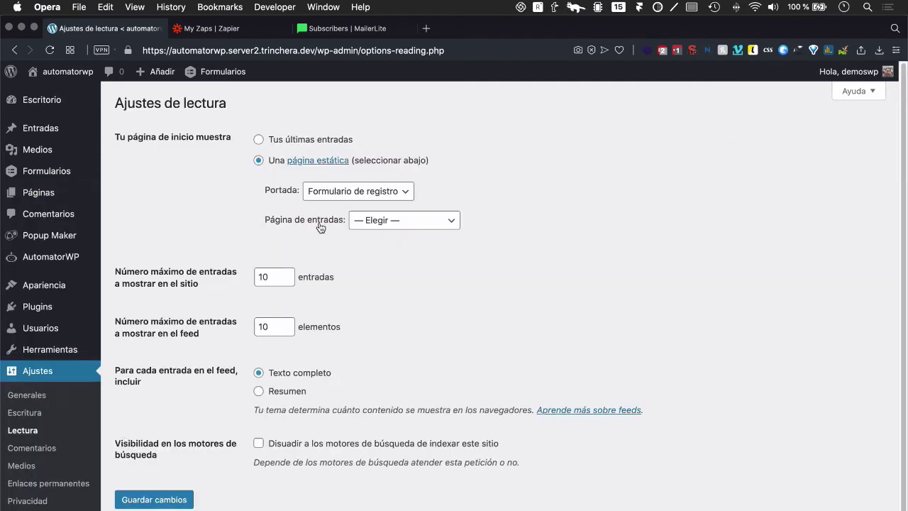
pyautogui.click(397, 224)
pyautogui.click(395, 232)
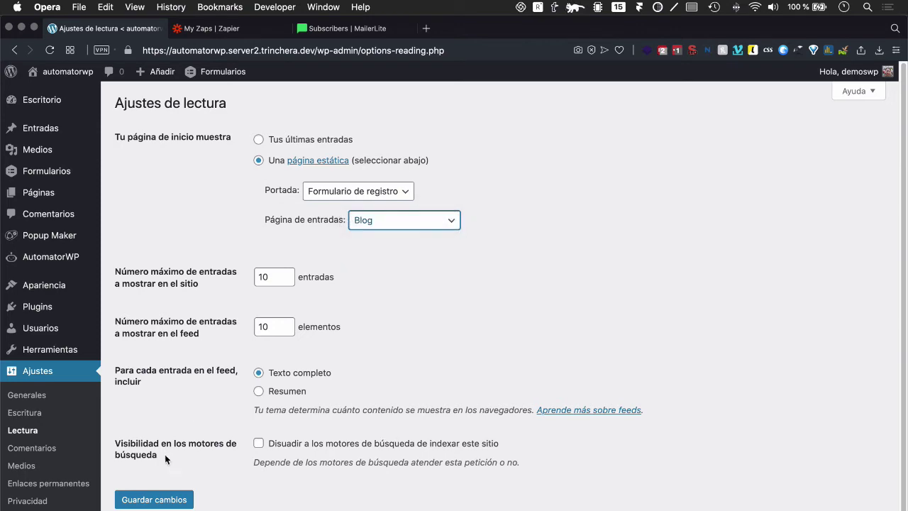
pyautogui.click(155, 499)
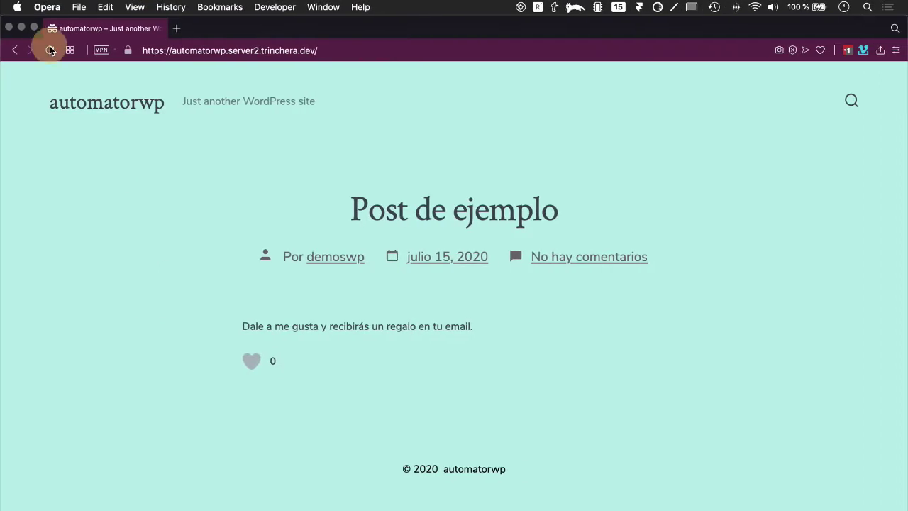
# Step: Reload the site home page and fill in the Registro form's username field
pyautogui.click(50, 50)
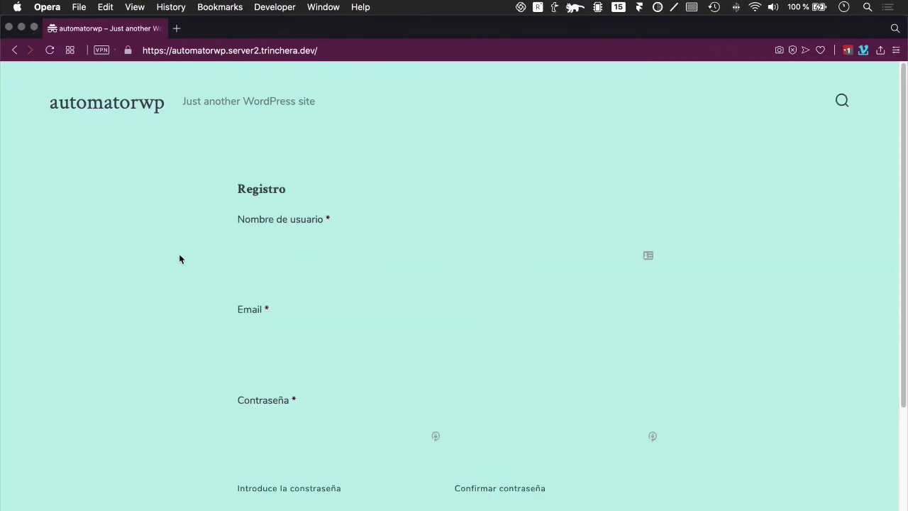
pyautogui.click(277, 258)
pyautogui.click(185, 264)
pyautogui.click(276, 245)
pyautogui.click(243, 252)
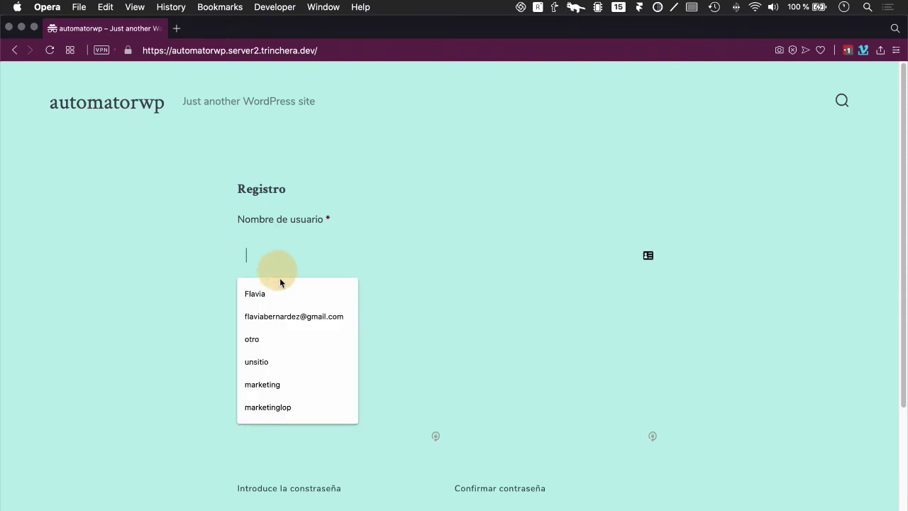
pyautogui.click(194, 290)
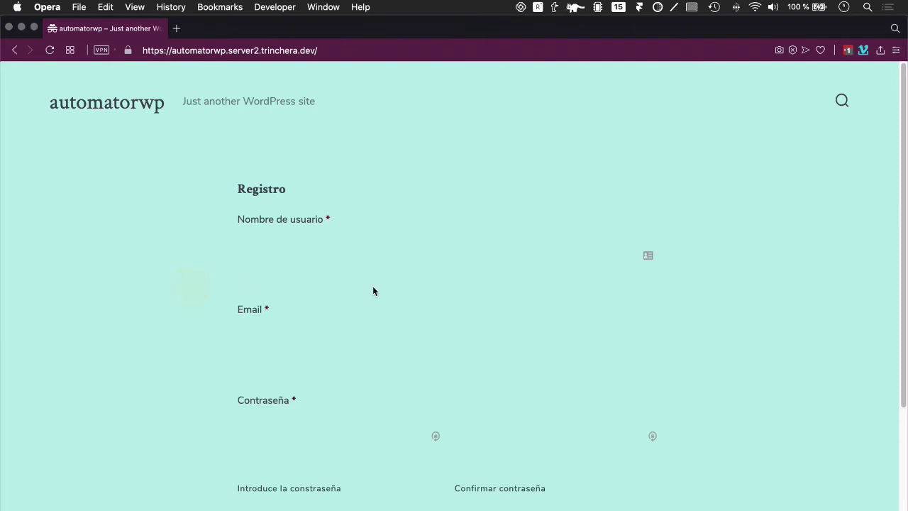
pyautogui.click(259, 257)
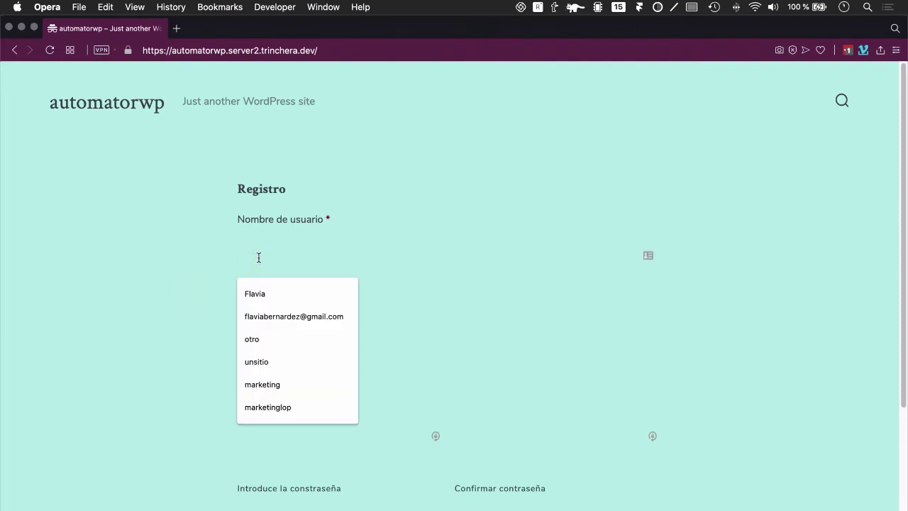
pyautogui.write('fla')
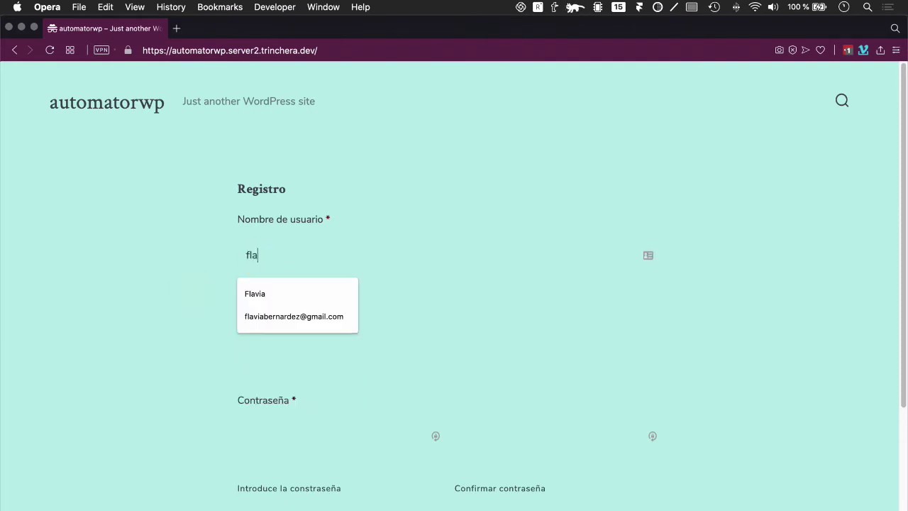
pyautogui.press('BackSpace')
pyautogui.press('BackSpace')
pyautogui.press('BackSpace')
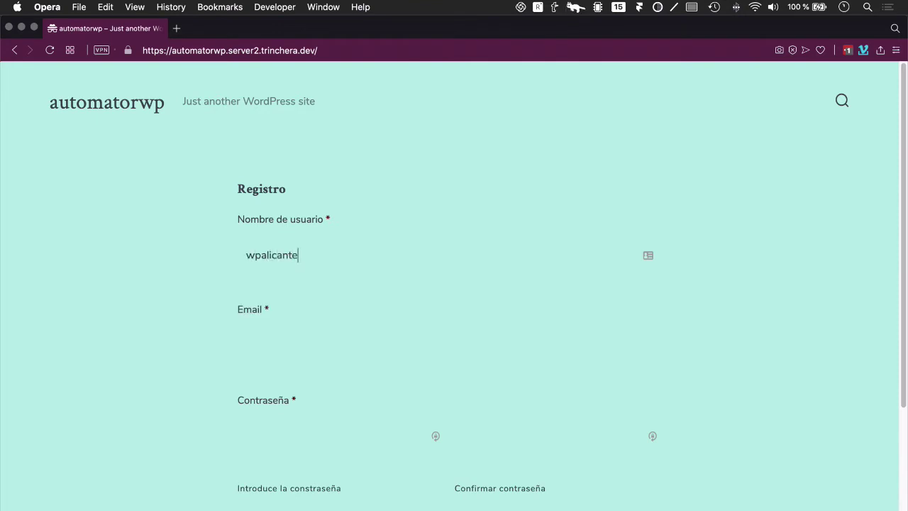
# Step: Pick the email address from autofill, enter matching passwords, and submit the form
pyautogui.click(284, 335)
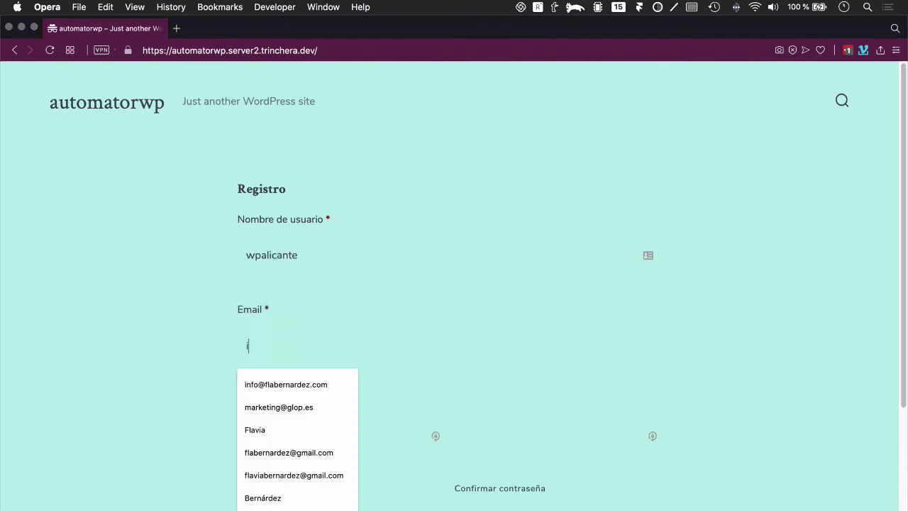
pyautogui.write('info@')
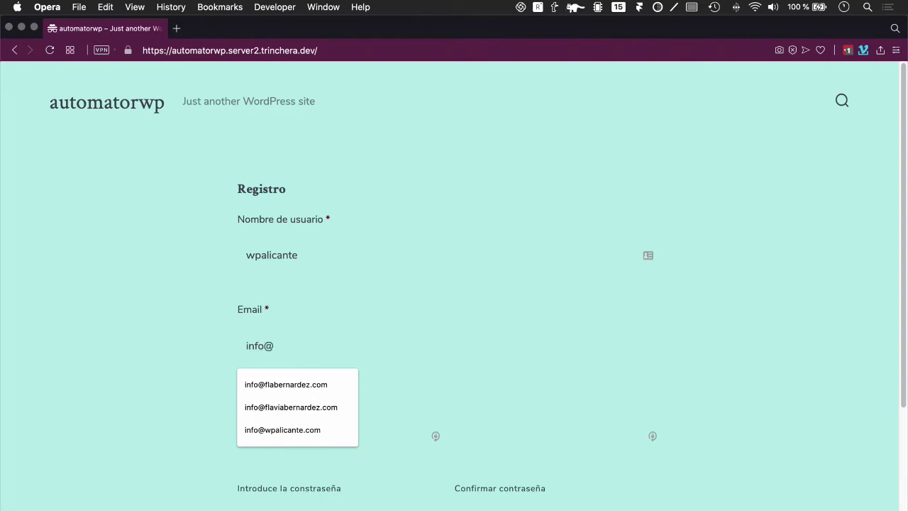
pyautogui.press('Down')
pyautogui.press('Down')
pyautogui.press('Down')
pyautogui.press('Return')
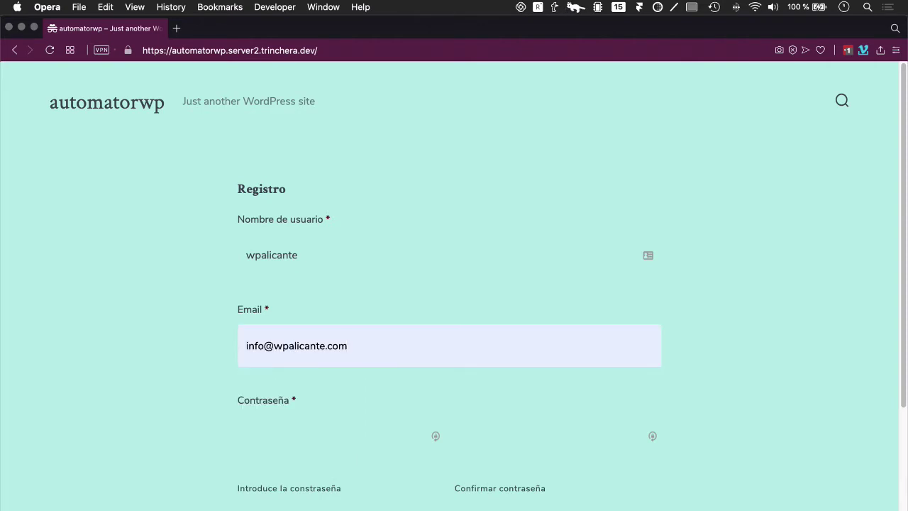
pyautogui.click(353, 254)
pyautogui.click(286, 423)
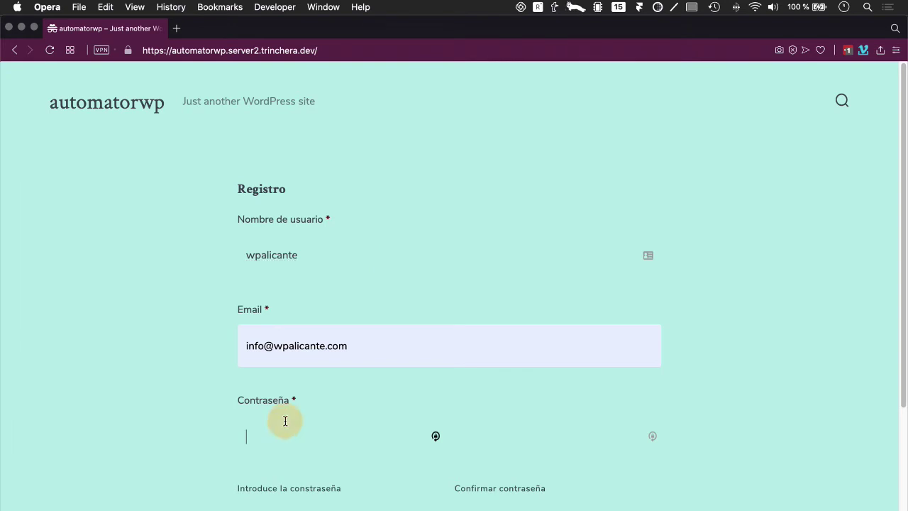
pyautogui.click(481, 430)
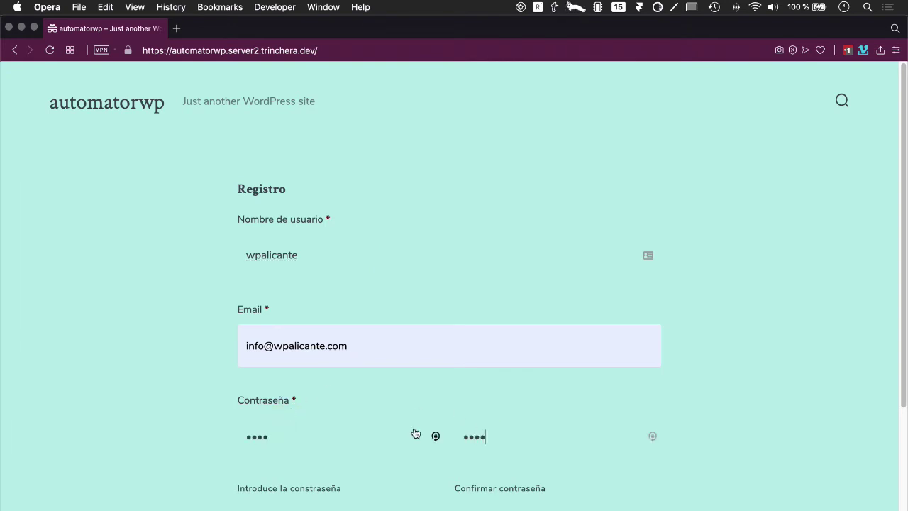
pyautogui.scroll(-5, 441, 433)
pyautogui.click(280, 319)
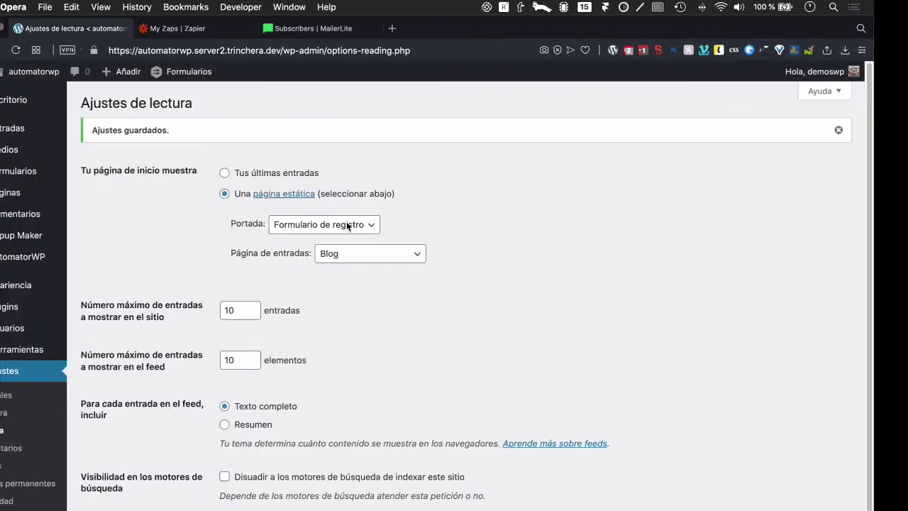
# Step: Check the AutomatorWP logs for the 'El usuario se registra' entry, then return to the automations list
pyautogui.click(142, 274)
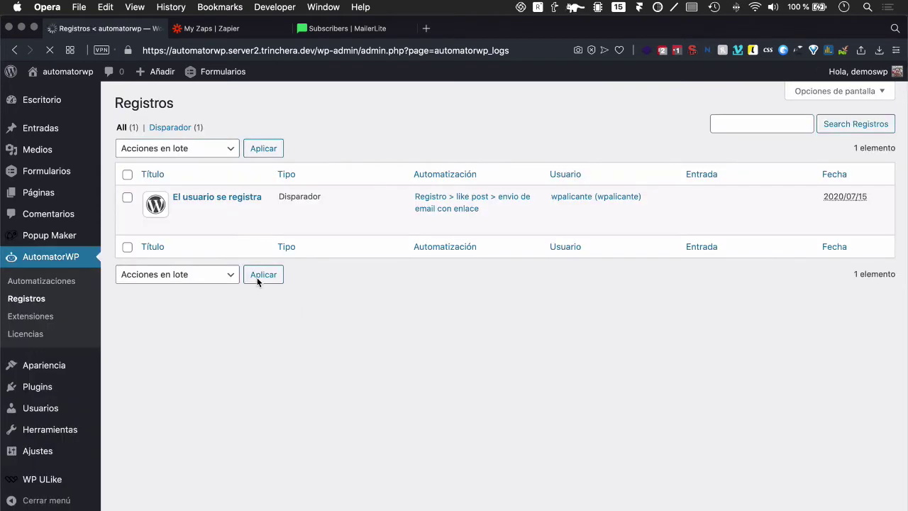
pyautogui.moveTo(271, 219)
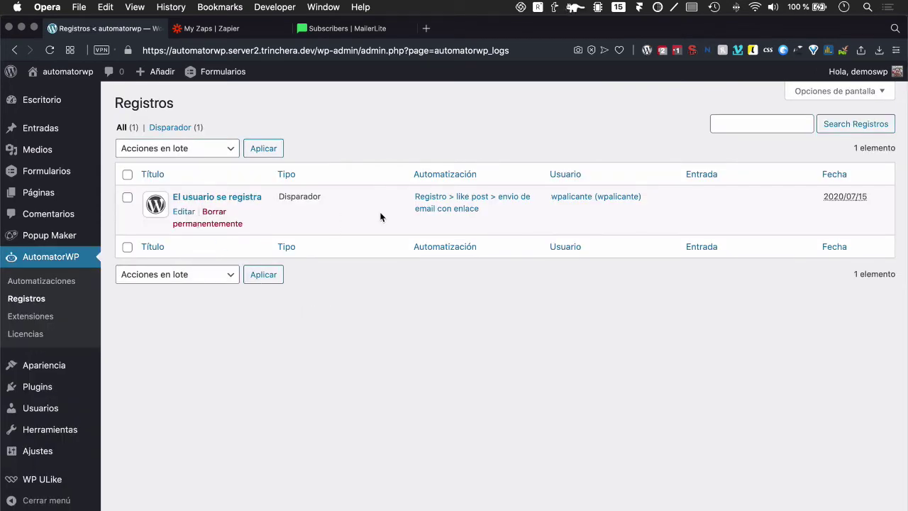
pyautogui.click(216, 197)
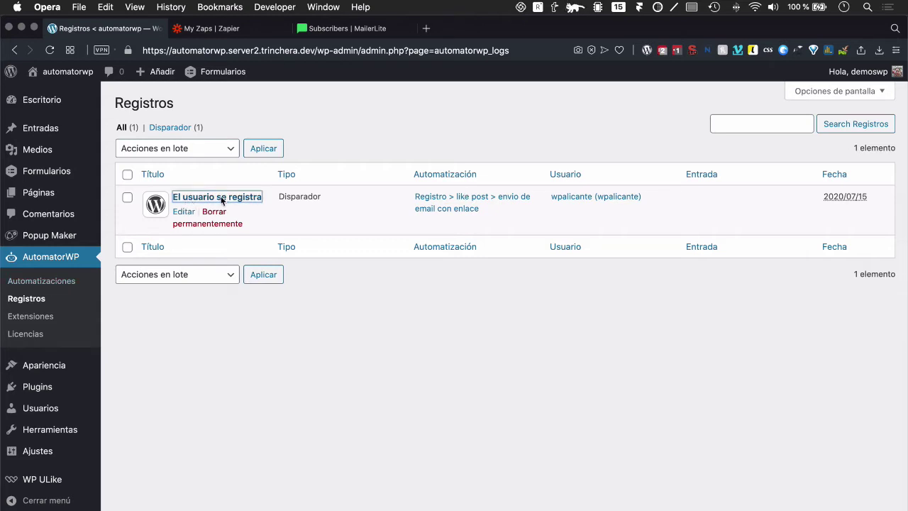
pyautogui.click(41, 280)
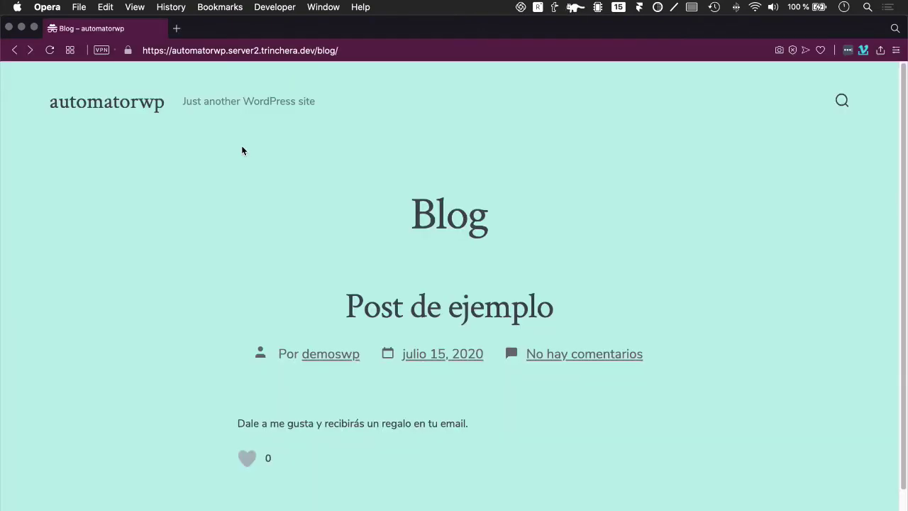
pyautogui.hotkey('ctrl', 'Right')
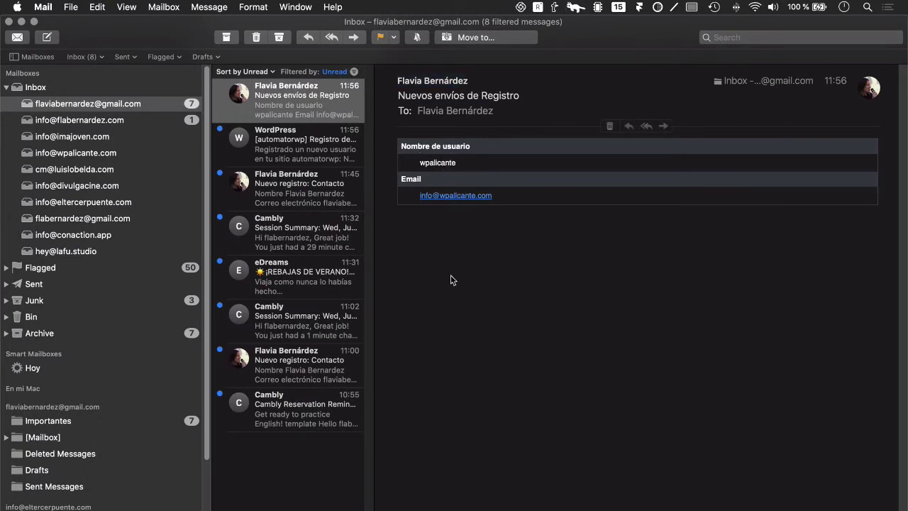
# Step: Read the '[automatorwp] Registro de nuevo usuario' email, then go back to the blog in Opera
pyautogui.click(341, 160)
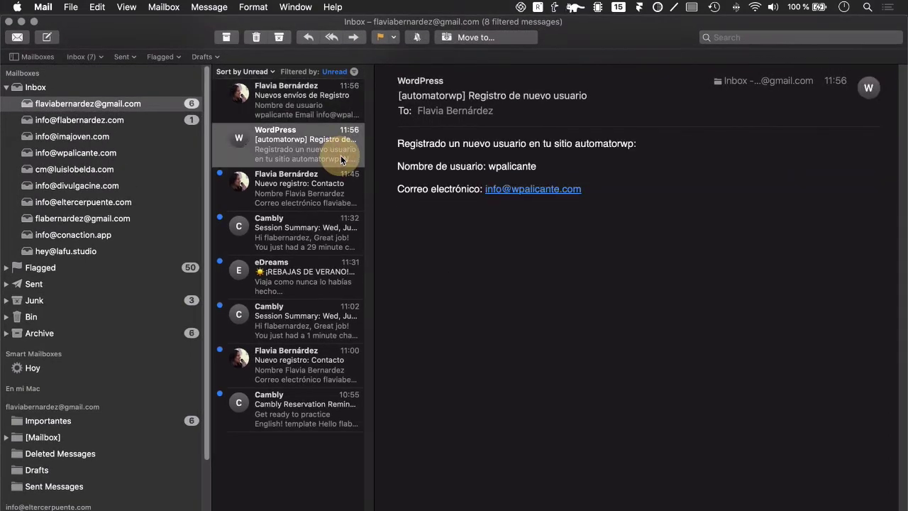
pyautogui.click(553, 405)
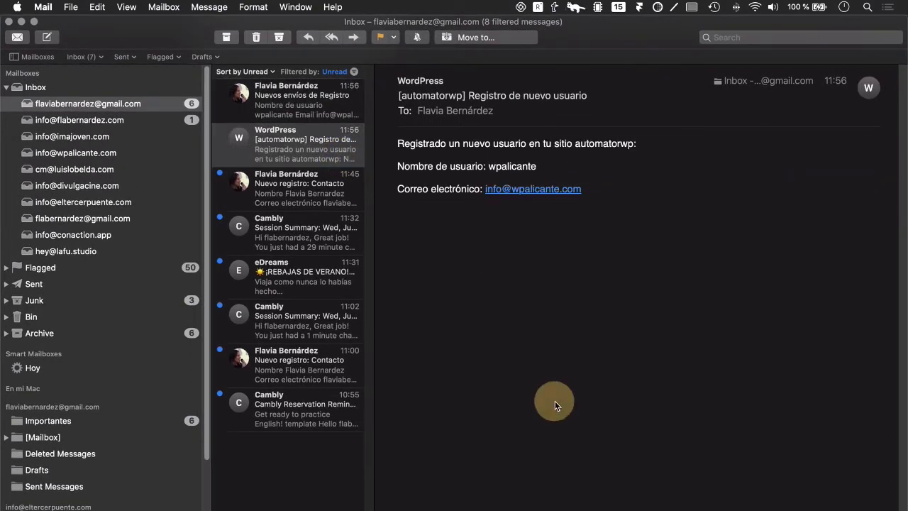
pyautogui.hotkey('ctrl', 'Left')
pyautogui.click(302, 255)
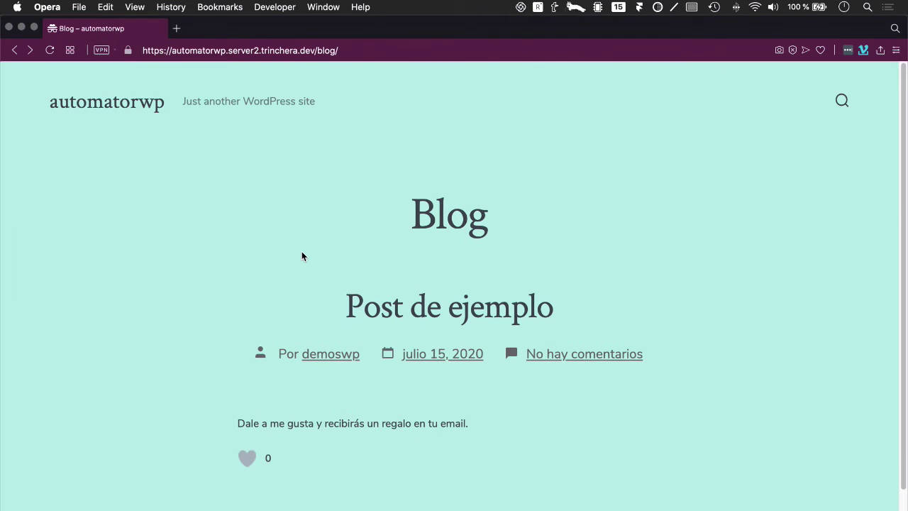
# Step: Load the site's /wp-admin page and sign in with the new user's email and password
pyautogui.click(192, 50)
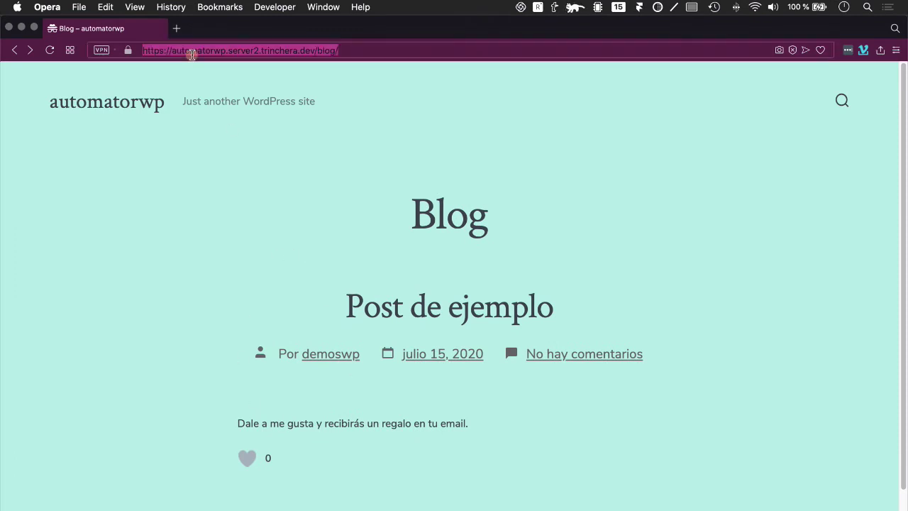
pyautogui.click(365, 55)
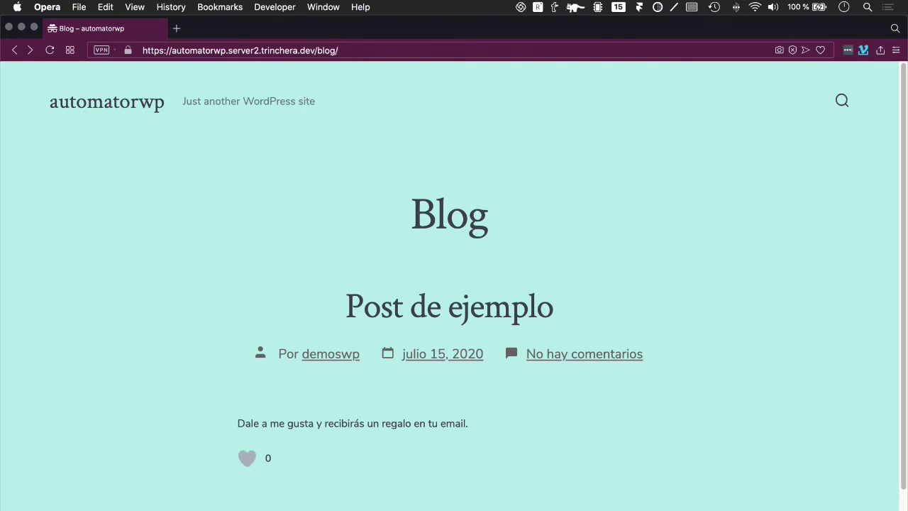
pyautogui.press('BackSpace')
pyautogui.press('BackSpace')
pyautogui.press('BackSpace')
pyautogui.press('BackSpace')
pyautogui.press('BackSpace')
pyautogui.write('wp-admin')
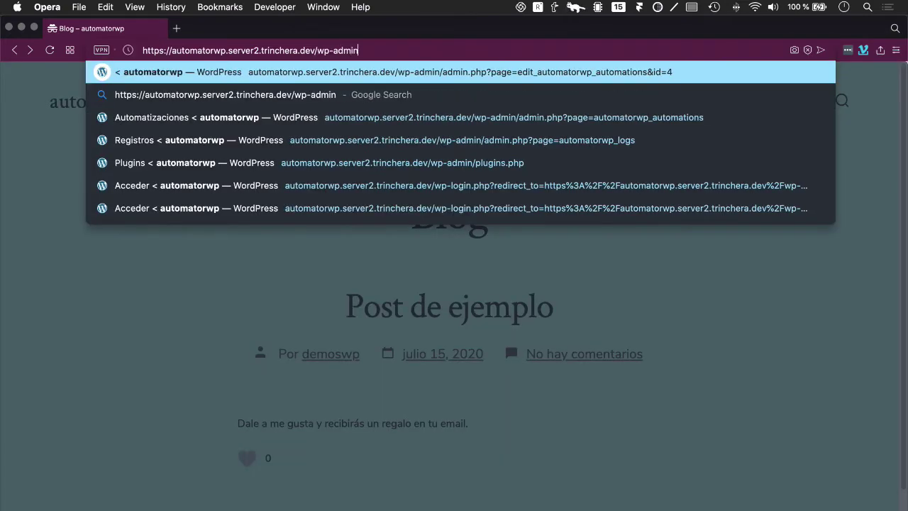
pyautogui.press('Return')
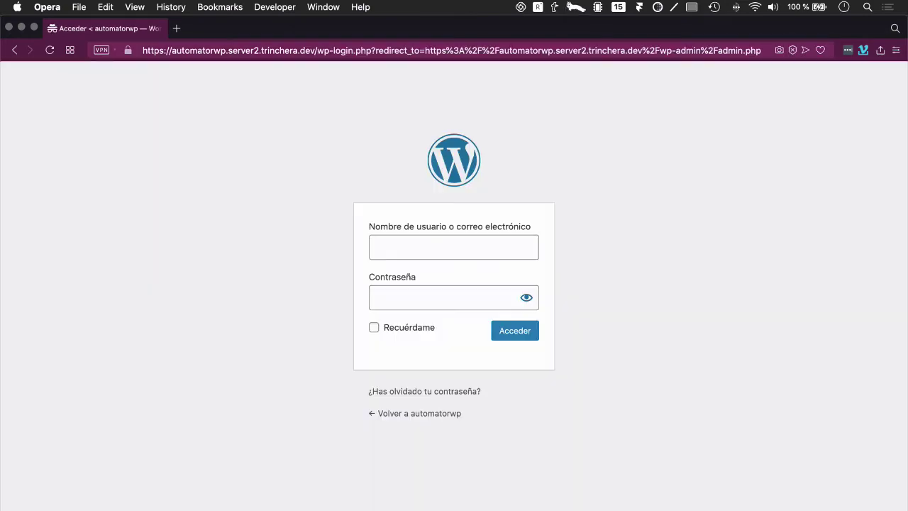
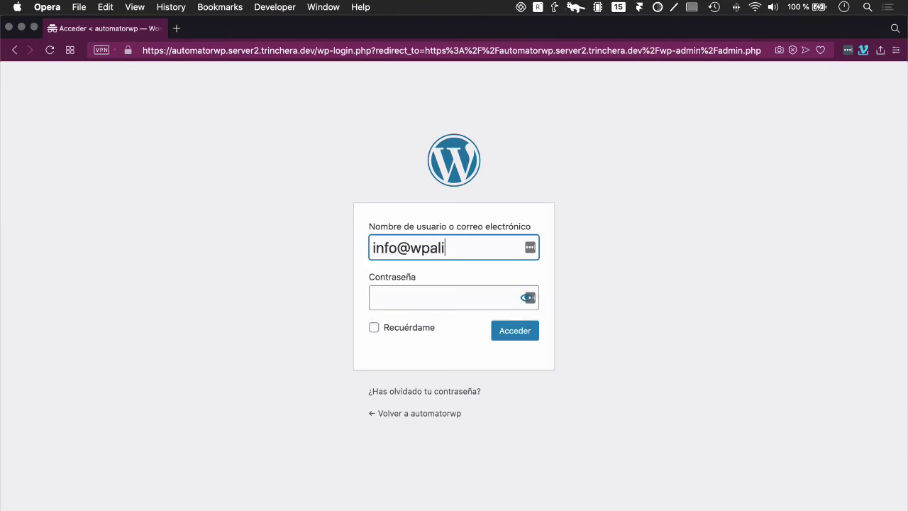
pyautogui.press('Tab')
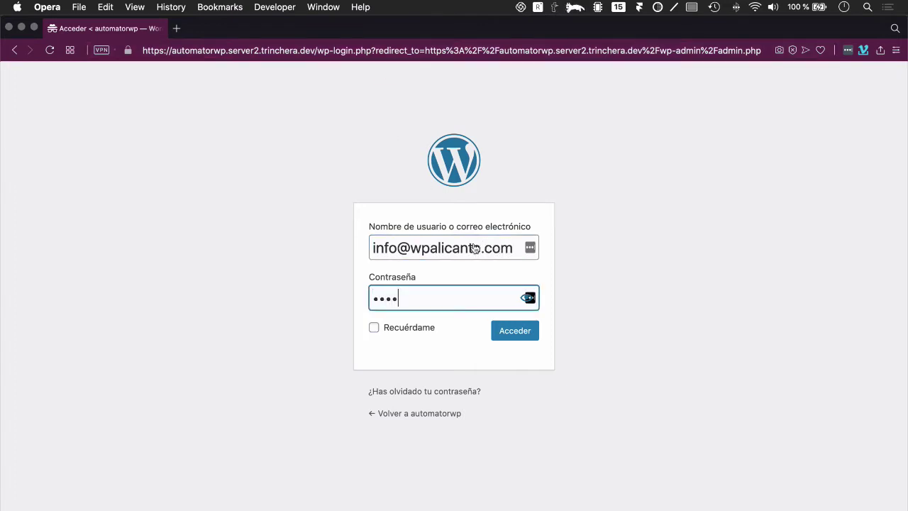
pyautogui.click(501, 337)
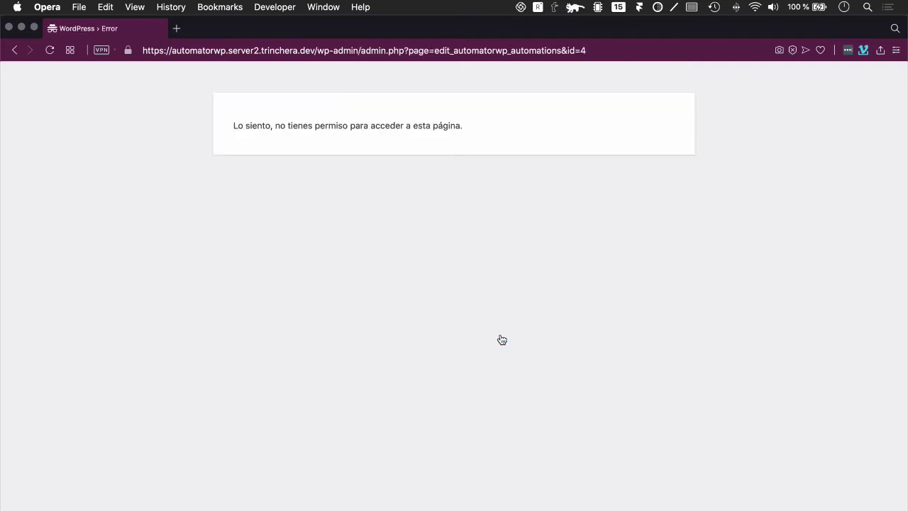
# Step: Trim the address back to the bare domain to load the home page while logged in
pyautogui.click(280, 50)
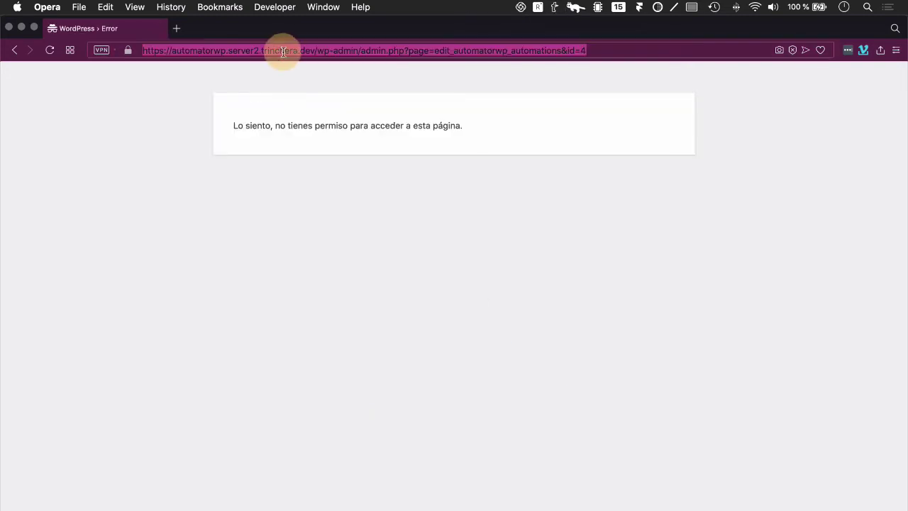
pyautogui.click(361, 50)
pyautogui.moveTo(317, 50); pyautogui.dragTo(637, 66)
pyautogui.press('BackSpace')
pyautogui.press('Return')
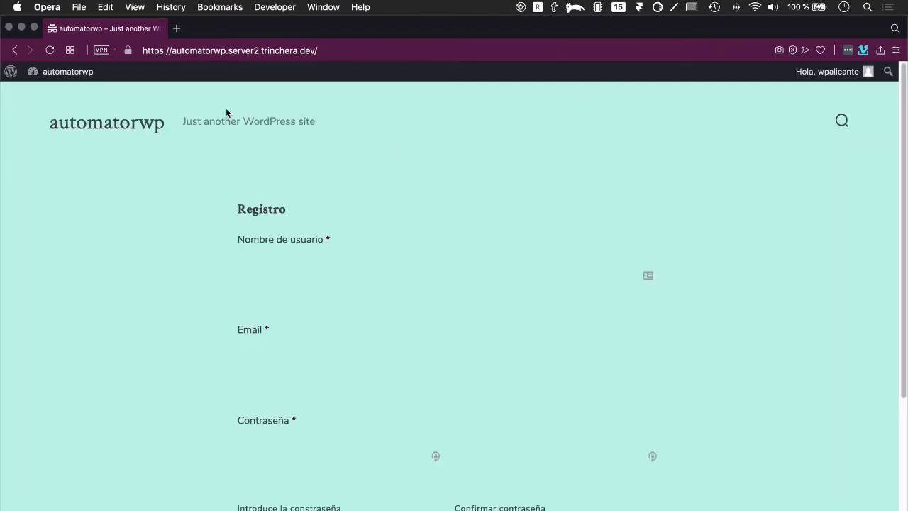
# Step: Open /blog, like Post de ejemplo, and open the new WordPress thank-you email in Mail
pyautogui.click(347, 51)
pyautogui.click(389, 51)
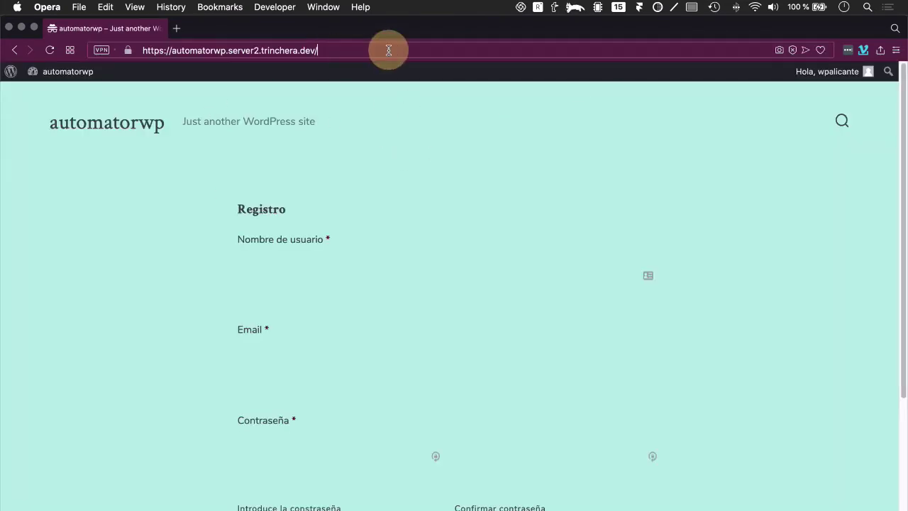
pyautogui.write('blog')
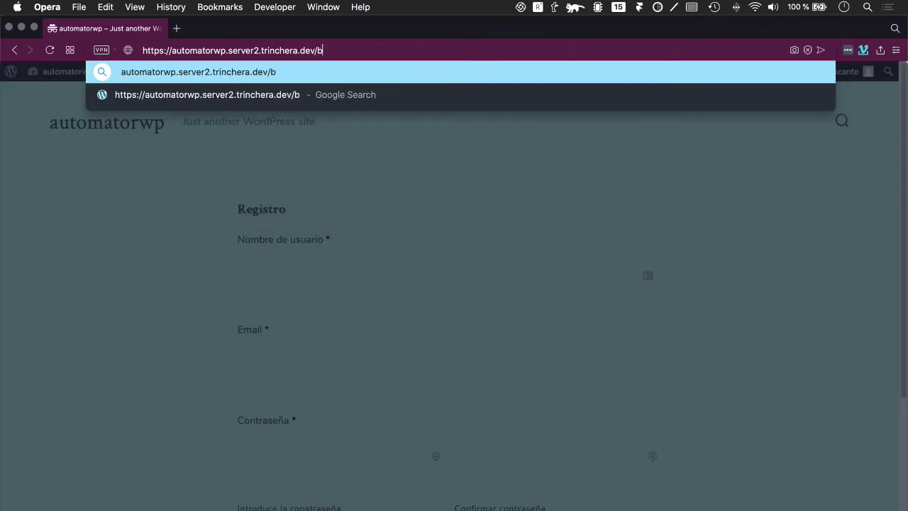
pyautogui.press('Return')
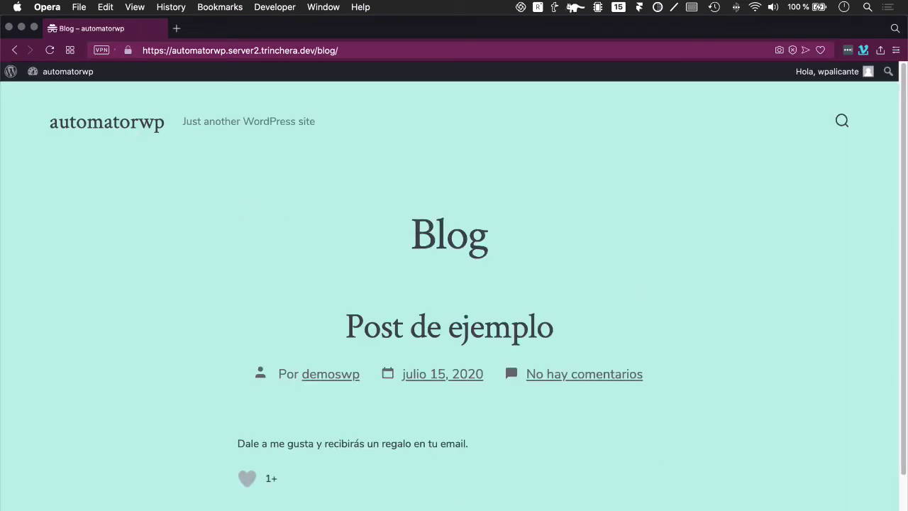
pyautogui.click(247, 480)
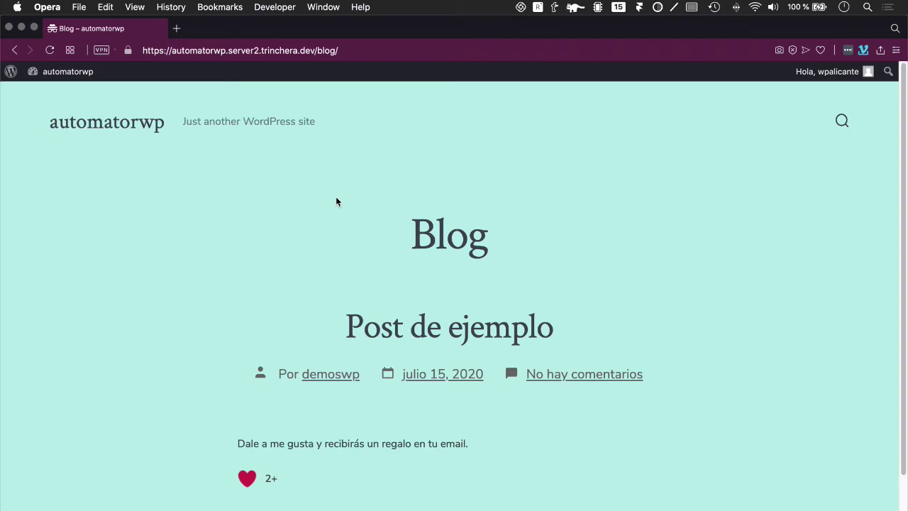
pyautogui.press('super+Tab')
pyautogui.click(290, 108)
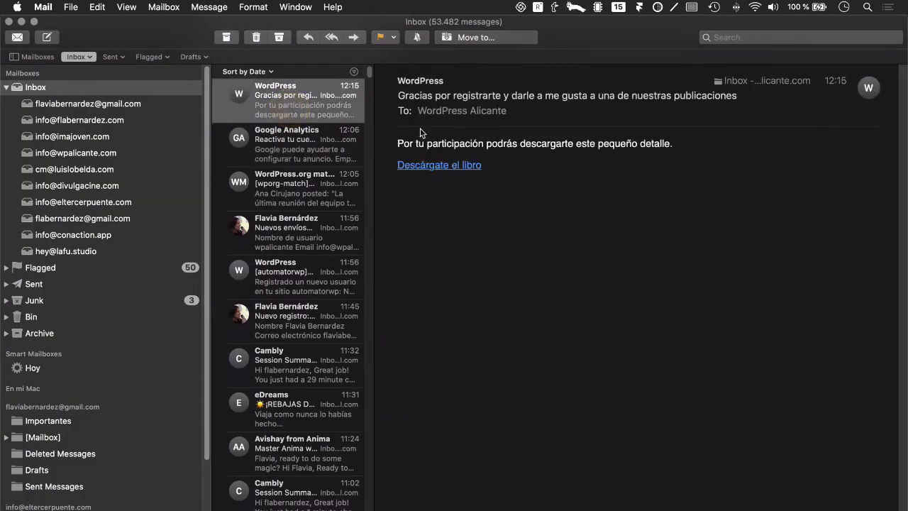
# Step: Follow the 'Descárgate el libro' link and scroll through the PDF book in Opera
pyautogui.click(434, 168)
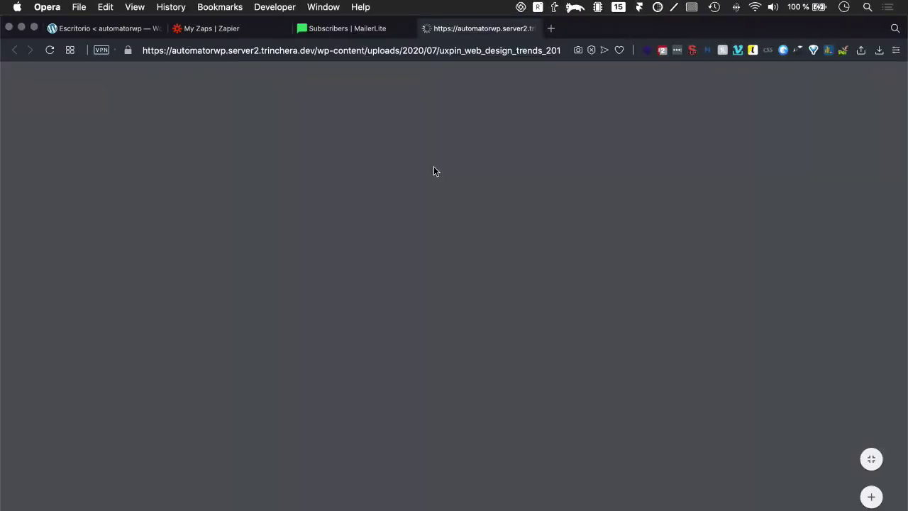
pyautogui.scroll(-10, 338, 239)
pyautogui.scroll(6, 338, 237)
pyautogui.scroll(3, 337, 237)
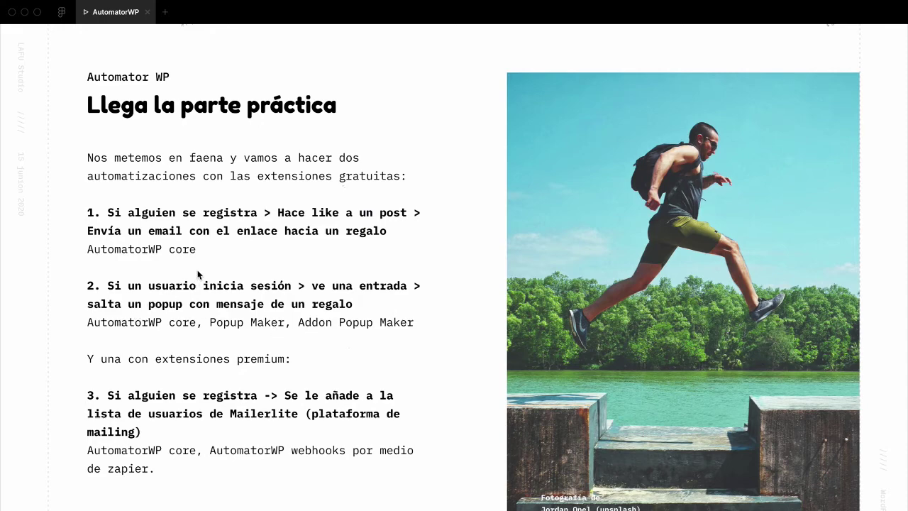
# Step: Highlight the installed Popup Maker plugin in the Plugins list, then go to 'Añadir nuevo'
pyautogui.press('super+Tab')
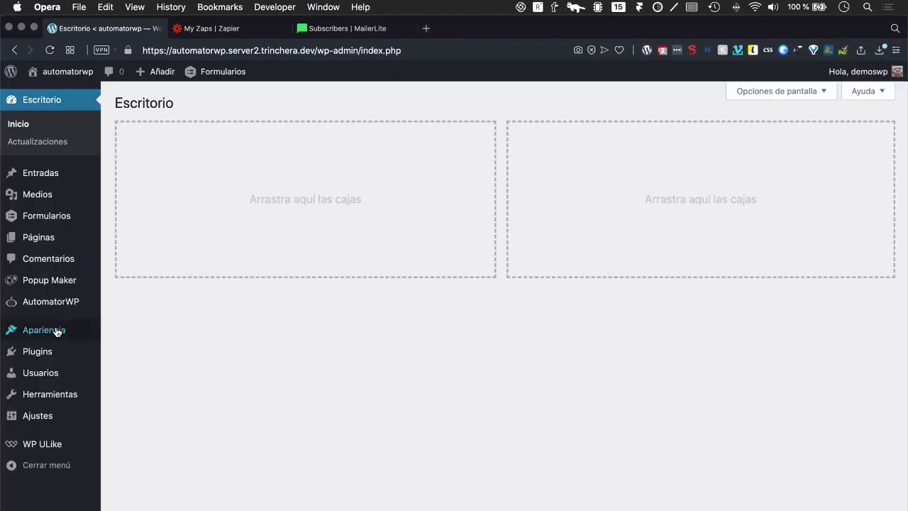
pyautogui.click(40, 352)
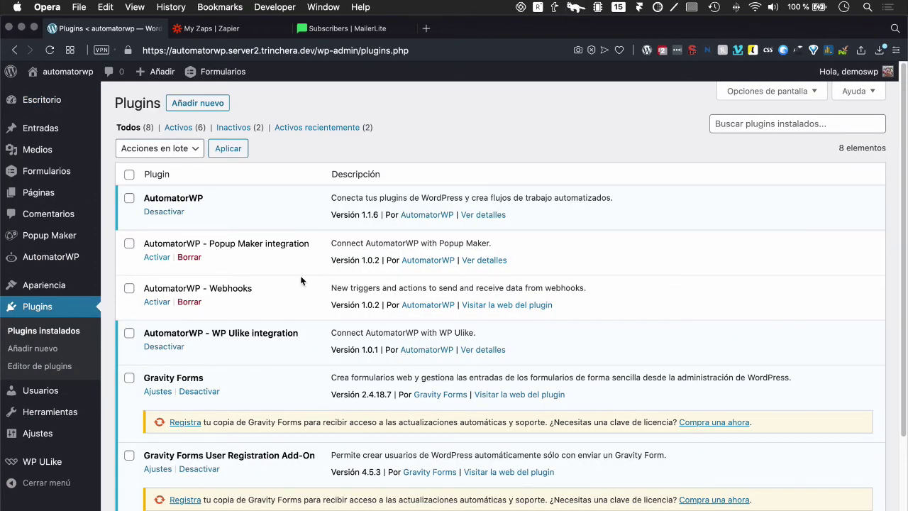
pyautogui.scroll(-5, 301, 277)
pyautogui.click(152, 360)
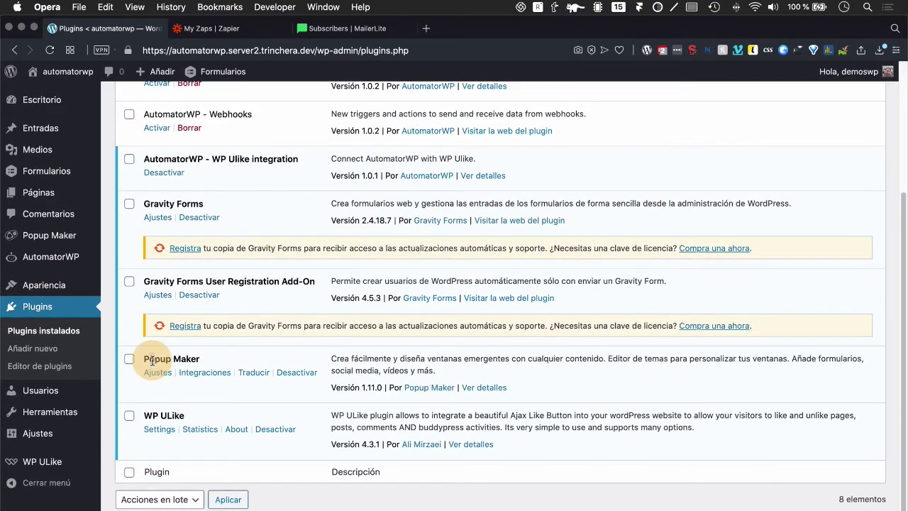
pyautogui.tripleClick(152, 360)
pyautogui.press('super+c')
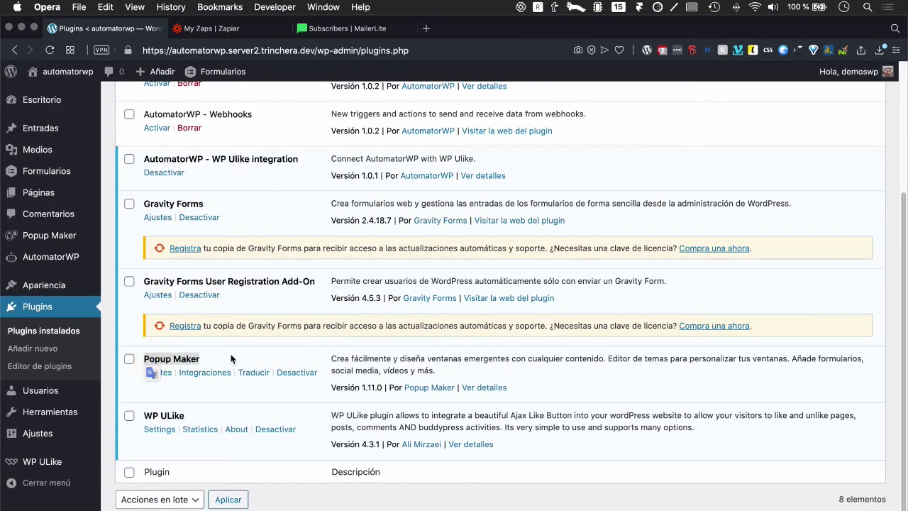
pyautogui.scroll(1, 243, 221)
pyautogui.scroll(5, 243, 218)
pyautogui.click(186, 102)
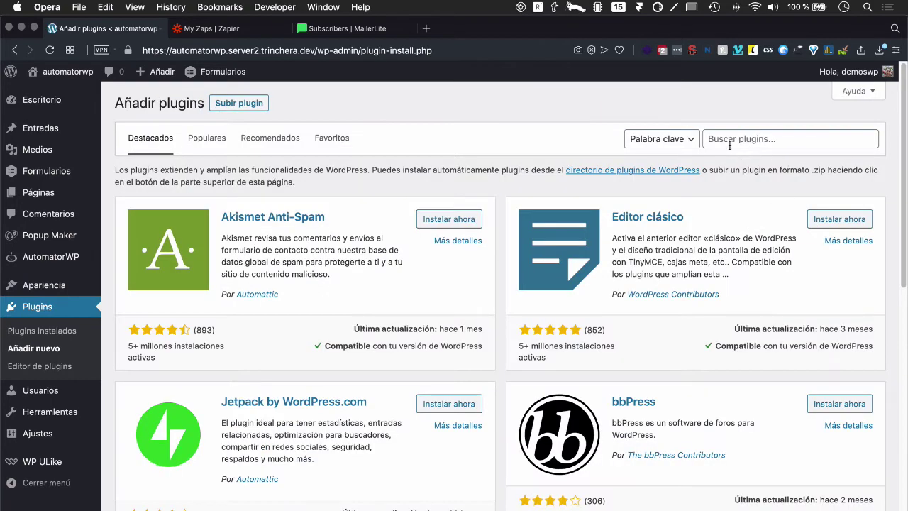
# Step: Search plugins for 'Popup Maker automatorwp' and activate the AutomatorWP – Popup Maker integration
pyautogui.click(730, 140)
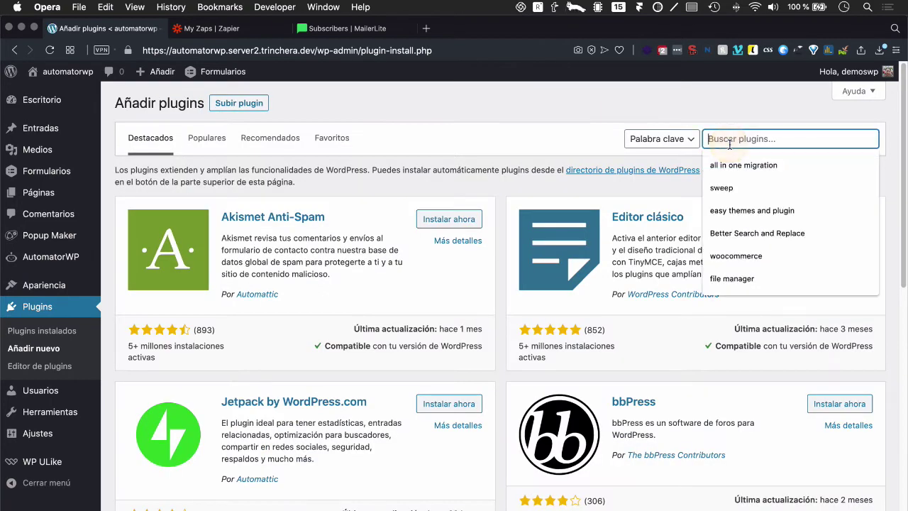
pyautogui.press('super+v')
pyautogui.press('Return')
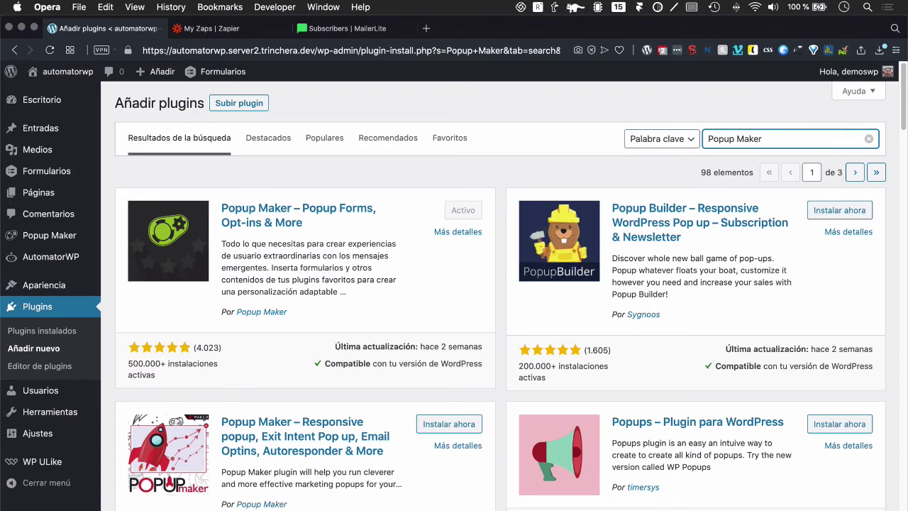
pyautogui.write('automatorwp')
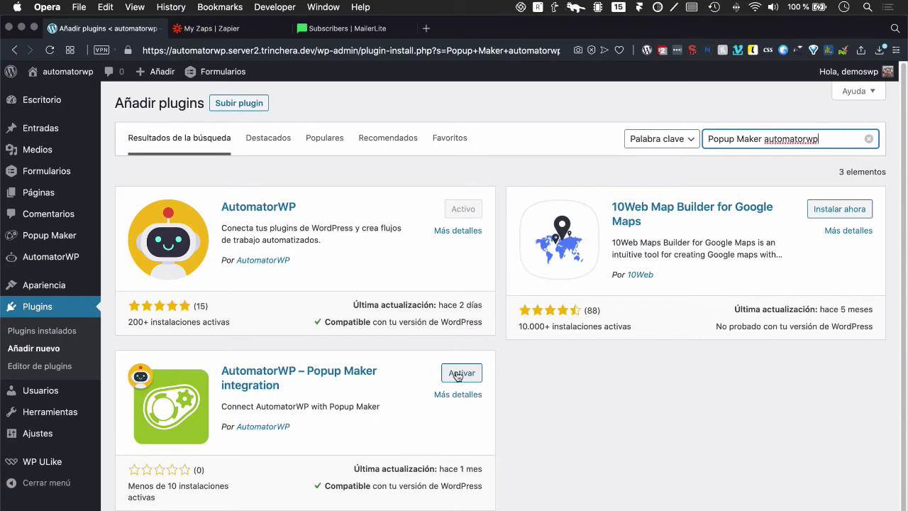
pyautogui.click(457, 376)
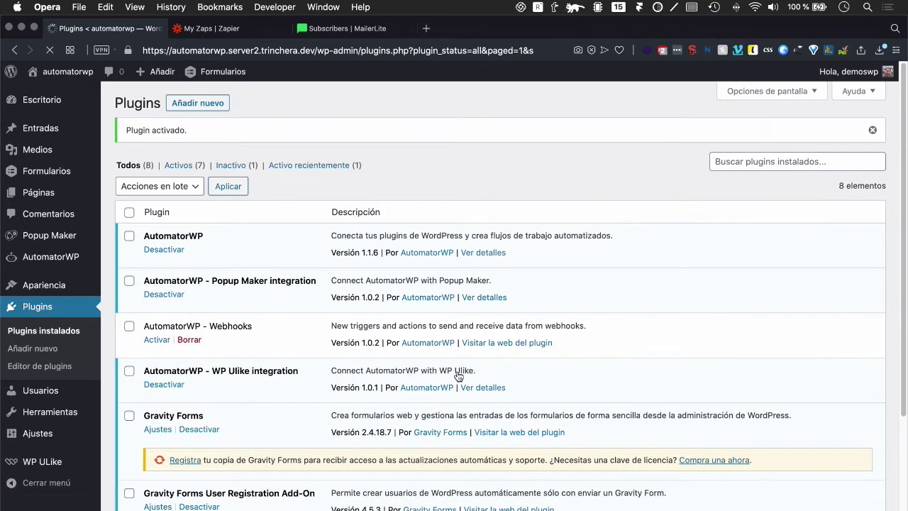
pyautogui.scroll(-5, 278, 351)
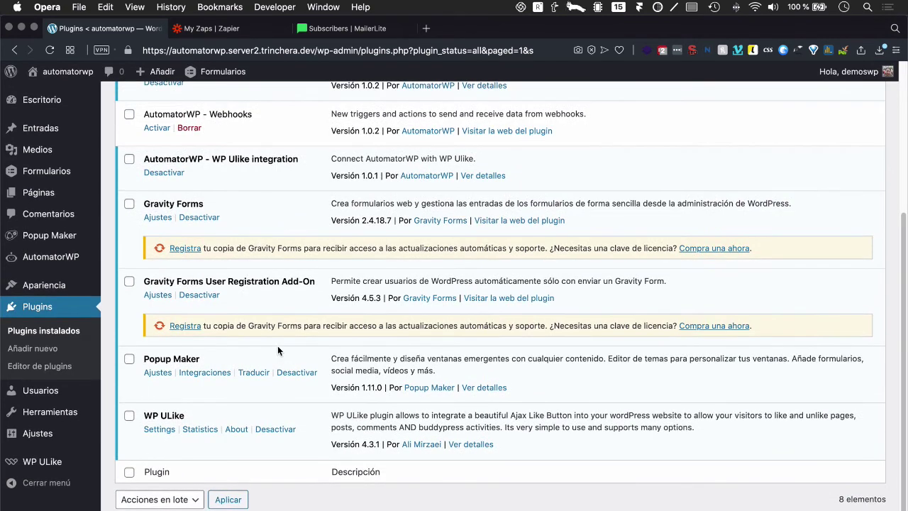
pyautogui.scroll(5, 278, 351)
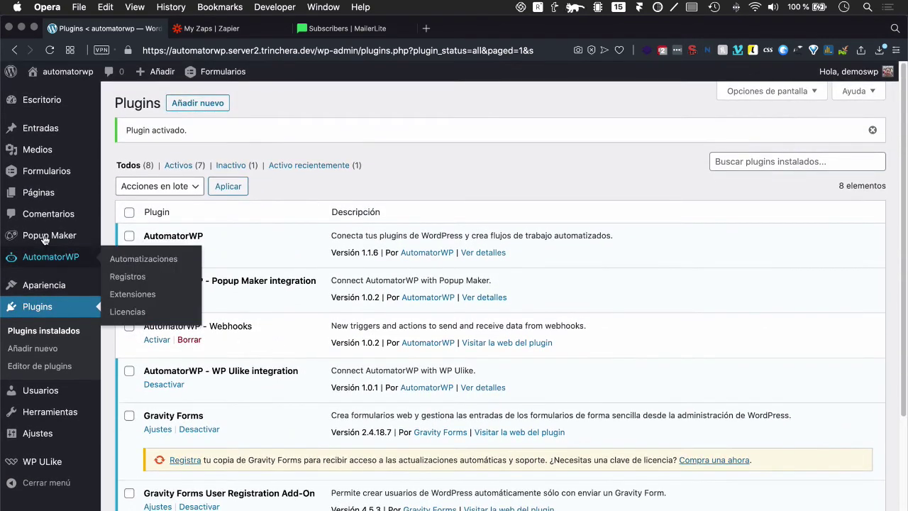
# Step: Glance at Popup Maker and the exercises slide, then open AutomatorWP's Automatizaciones list
pyautogui.click(44, 239)
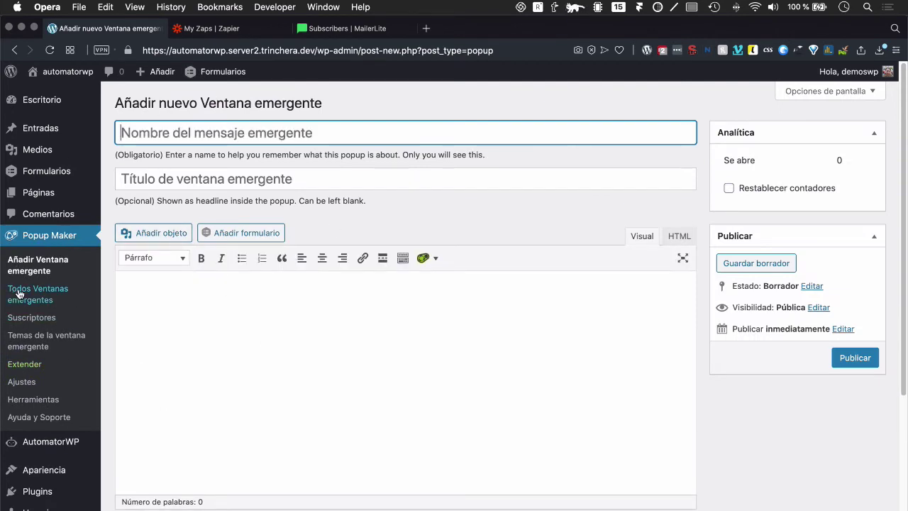
pyautogui.hotkey('ctrl', 'Left')
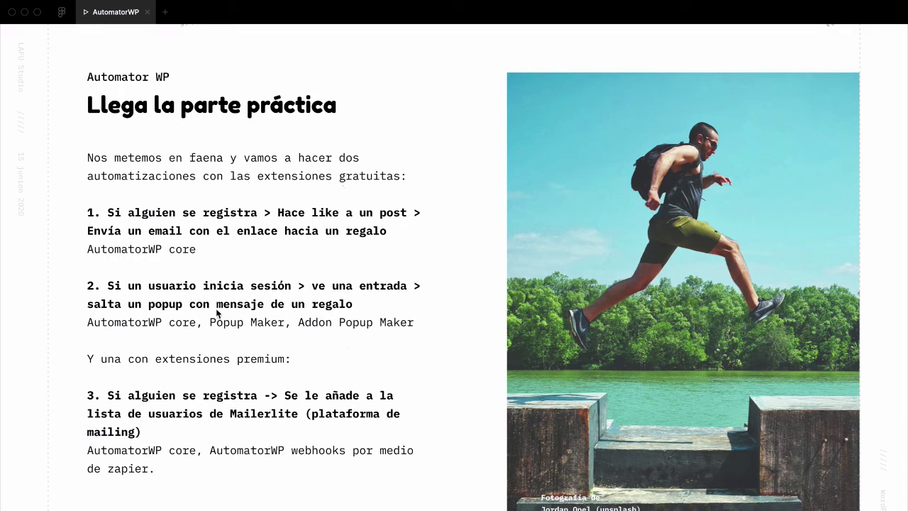
pyautogui.hotkey('ctrl', 'Right')
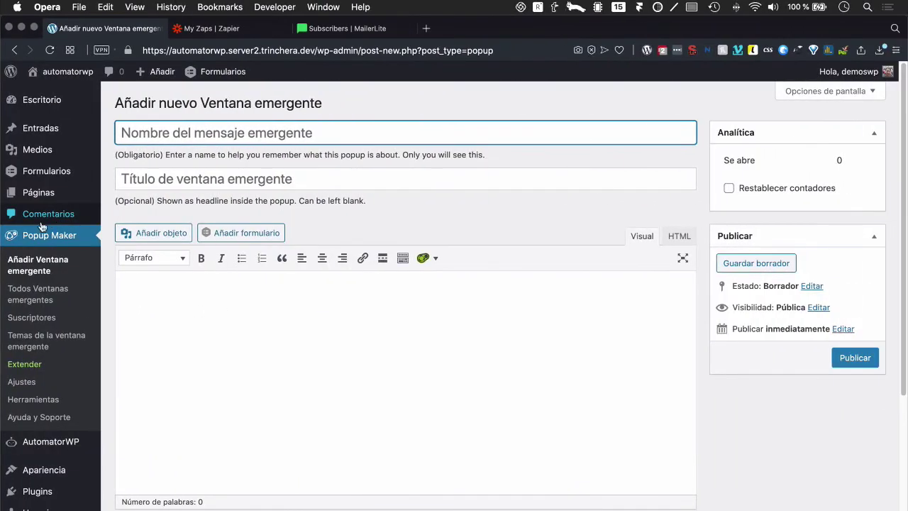
pyautogui.click(30, 452)
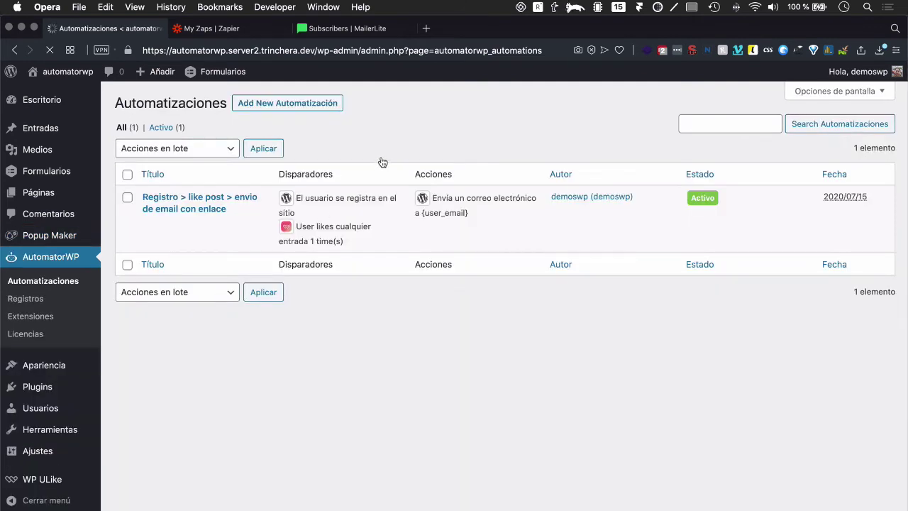
# Step: Create an automation titled 'Login > Ve una publicación > salta un popup' with Secuencial switched on
pyautogui.click(281, 107)
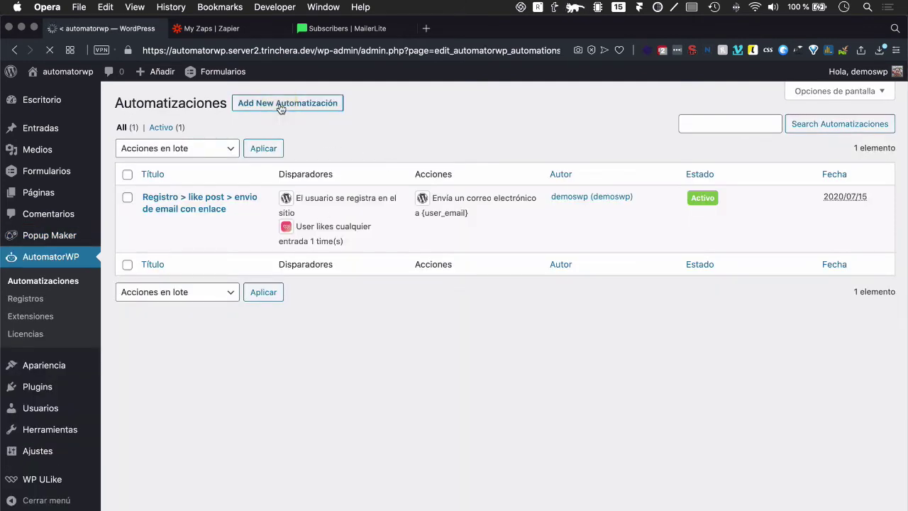
pyautogui.click(268, 134)
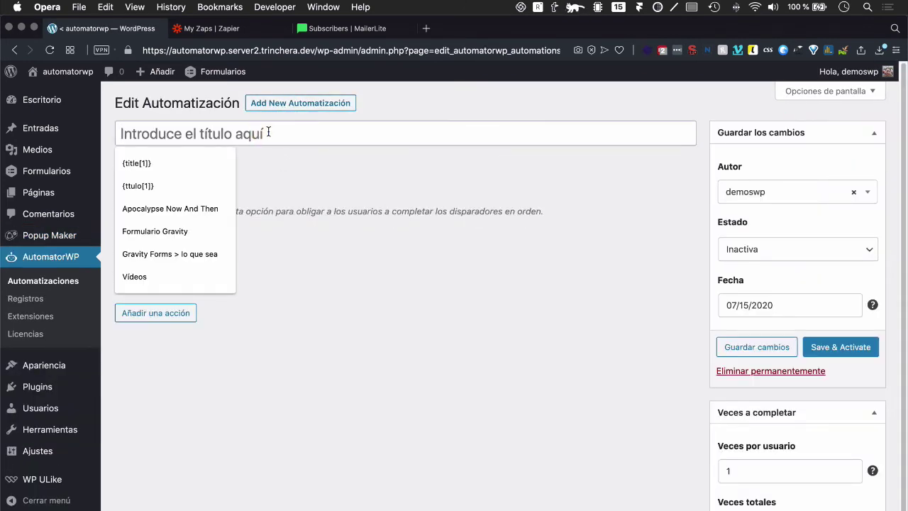
pyautogui.write('u')
pyautogui.press('BackSpace')
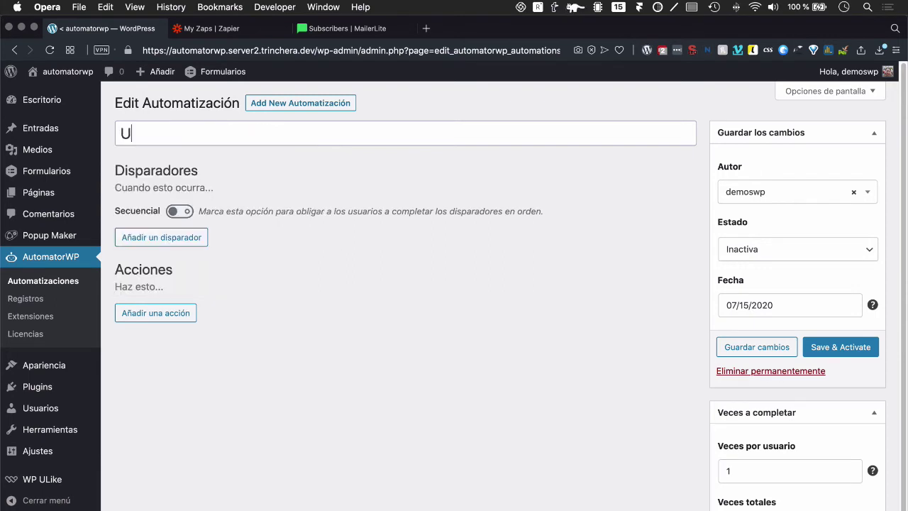
pyautogui.write('Login > Ve una entrada')
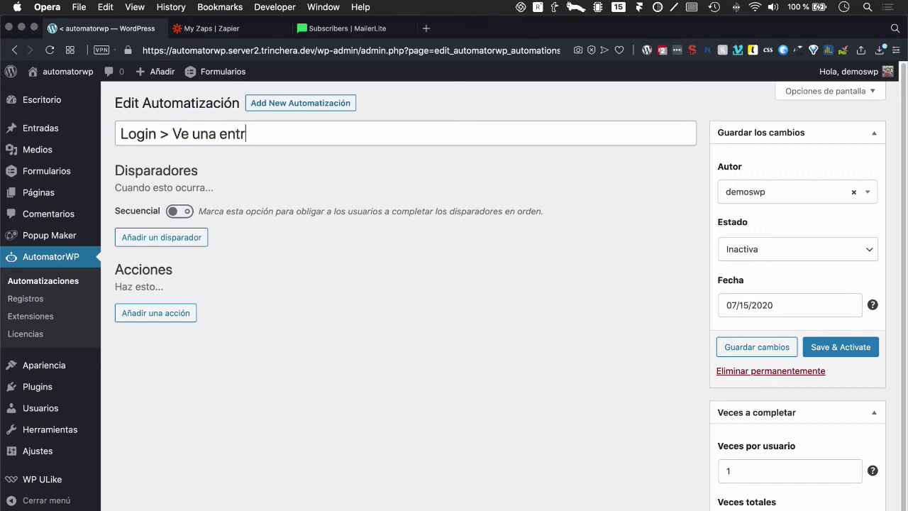
pyautogui.press('BackSpace')
pyautogui.press('BackSpace')
pyautogui.press('BackSpace')
pyautogui.press('BackSpace')
pyautogui.press('BackSpace')
pyautogui.press('BackSpace')
pyautogui.press('BackSpace')
pyautogui.press('BackSpace')
pyautogui.write('publicación')
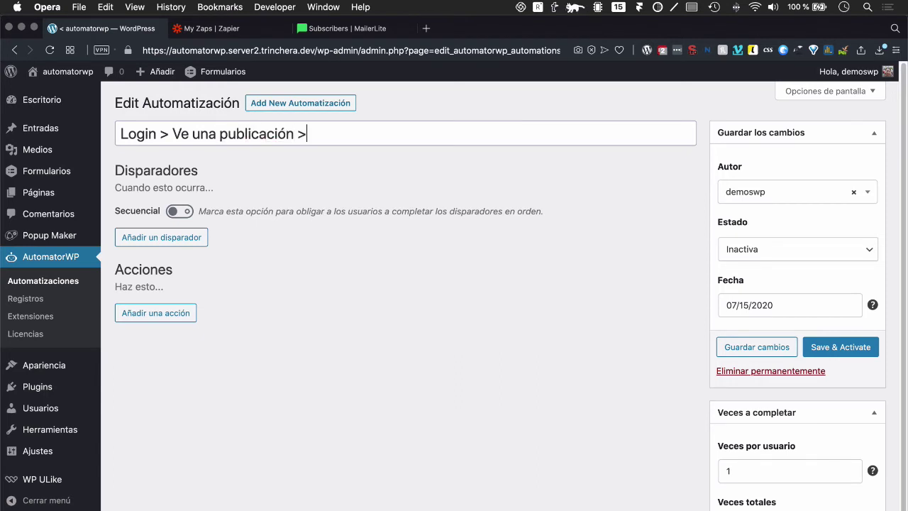
pyautogui.write(' > salta un popu')
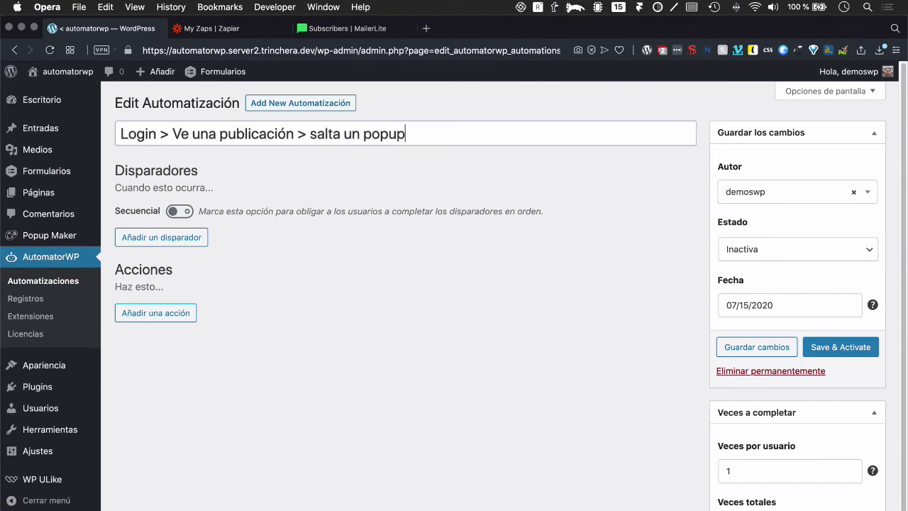
pyautogui.write('p')
pyautogui.click(179, 211)
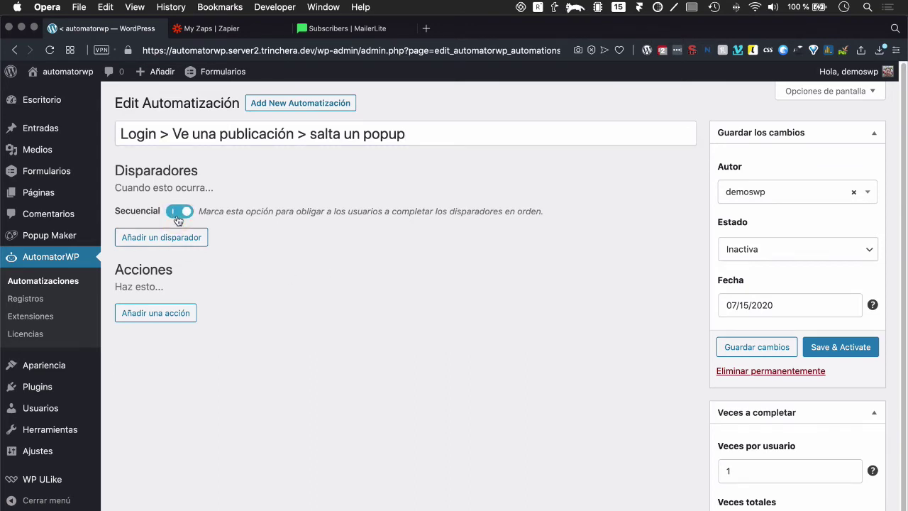
# Step: Add a first WordPress trigger for the user logging in
pyautogui.click(161, 244)
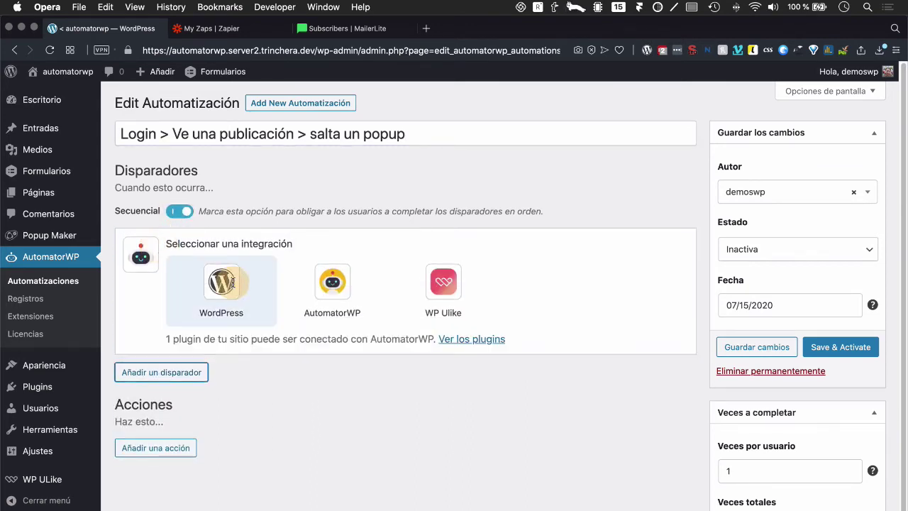
pyautogui.click(228, 281)
pyautogui.click(202, 333)
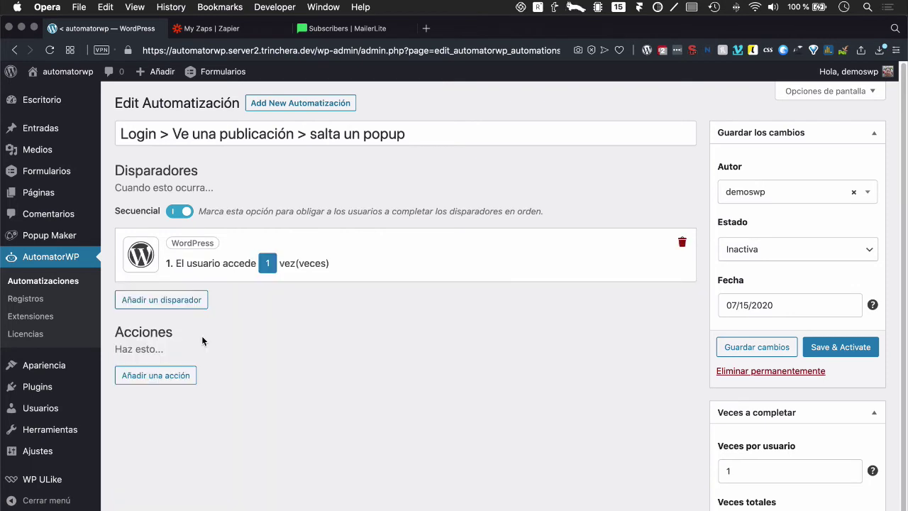
# Step: Add a second WordPress trigger for viewing a post, set to 'cualquier entrada', and save it
pyautogui.click(168, 304)
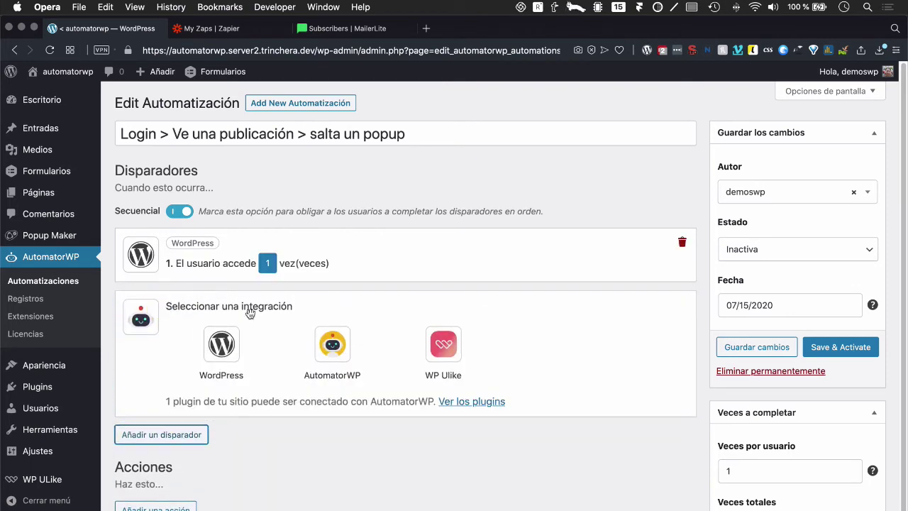
pyautogui.click(223, 354)
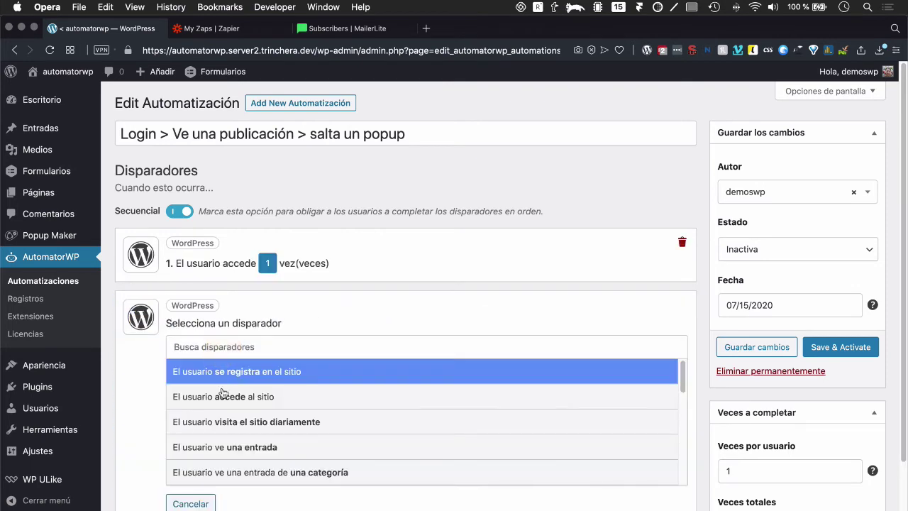
pyautogui.scroll(-1, 263, 438)
pyautogui.scroll(-1, 263, 438)
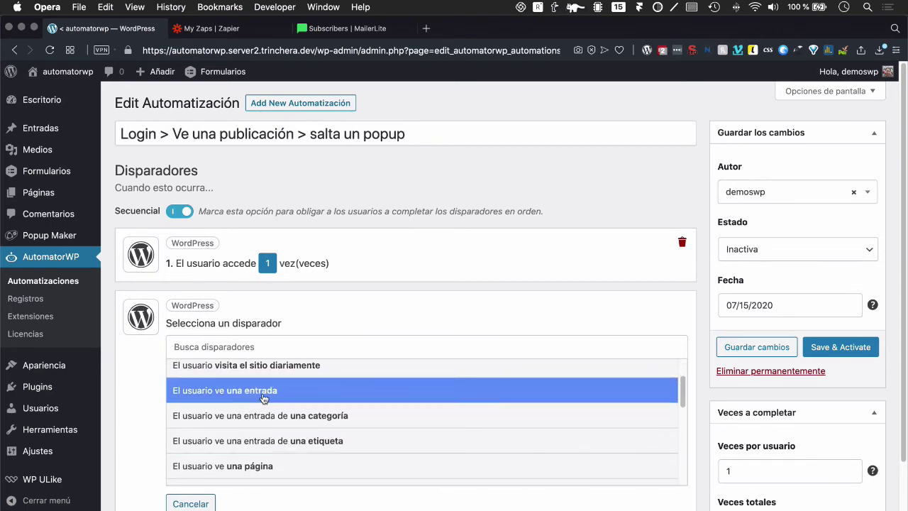
pyautogui.scroll(-2, 263, 399)
pyautogui.scroll(-1, 263, 399)
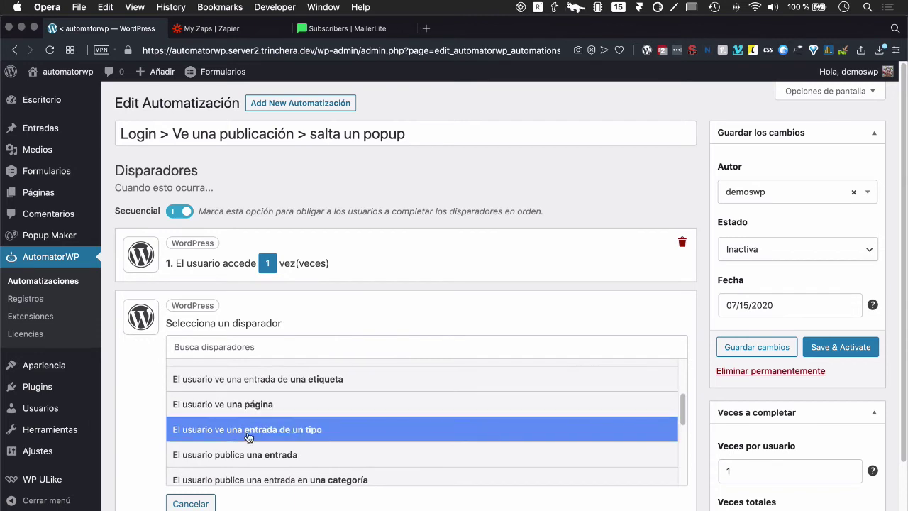
pyautogui.scroll(-1, 276, 436)
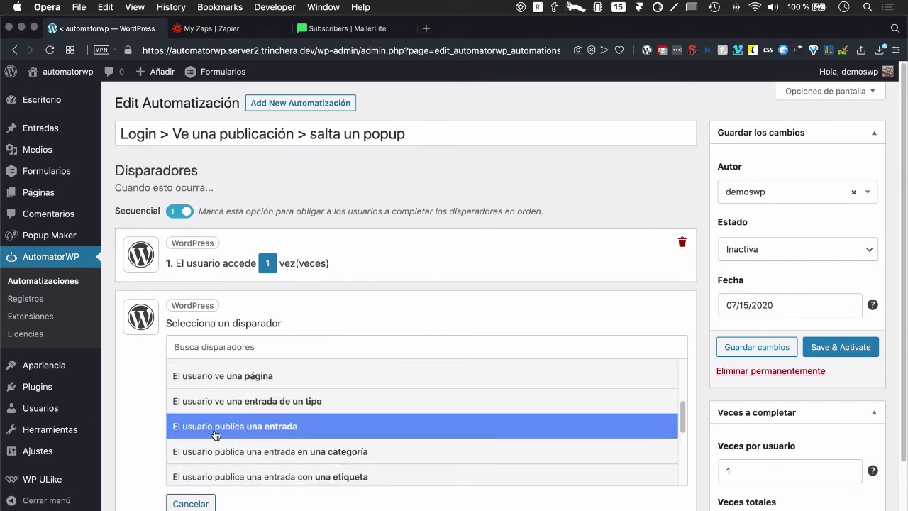
pyautogui.scroll(3, 245, 444)
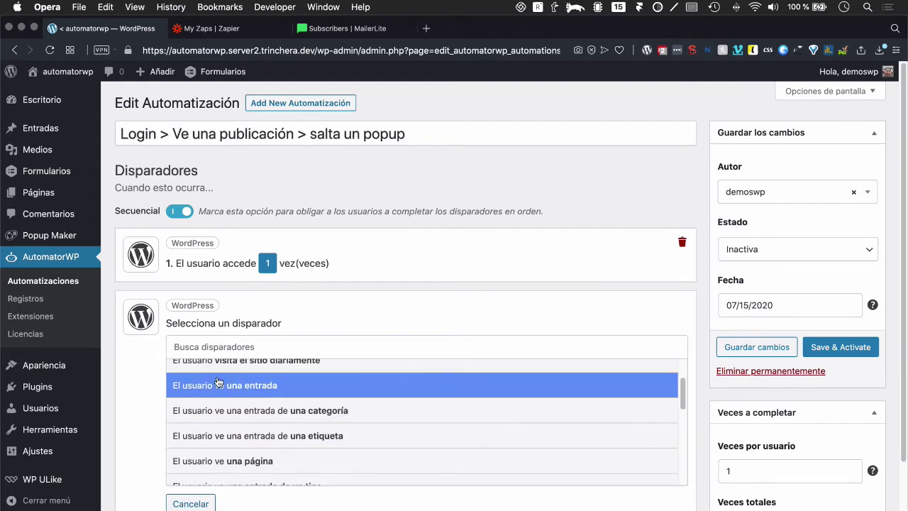
pyautogui.click(222, 384)
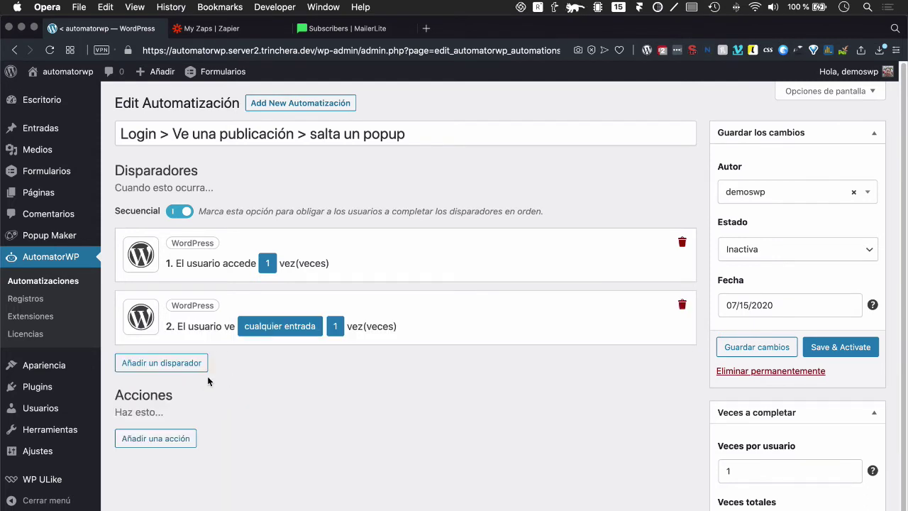
pyautogui.click(260, 336)
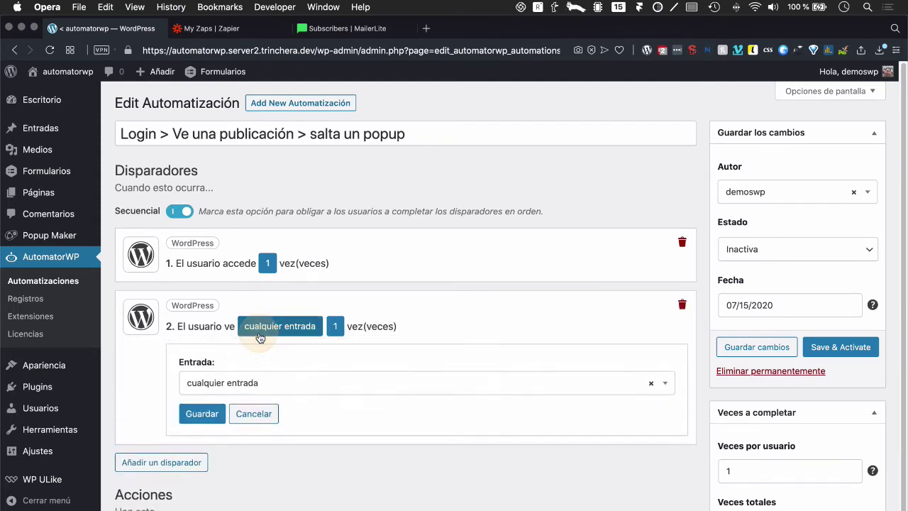
pyautogui.click(213, 385)
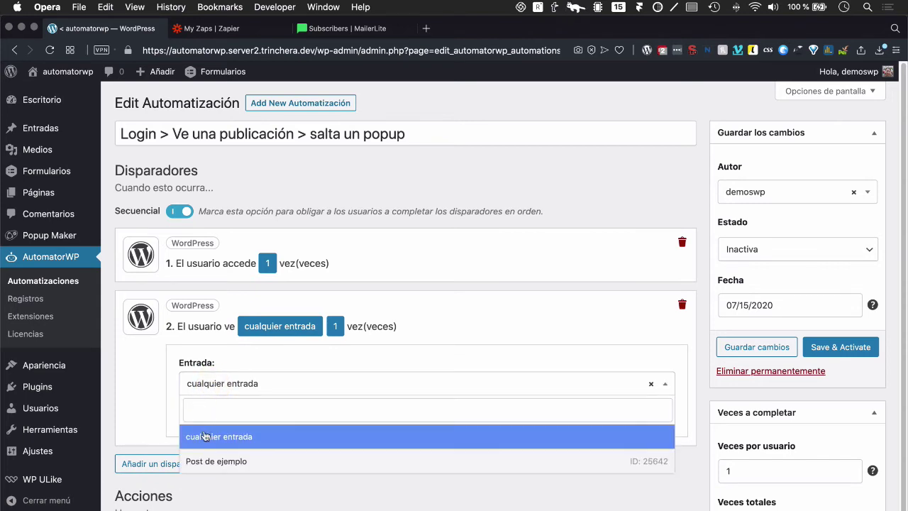
pyautogui.click(240, 437)
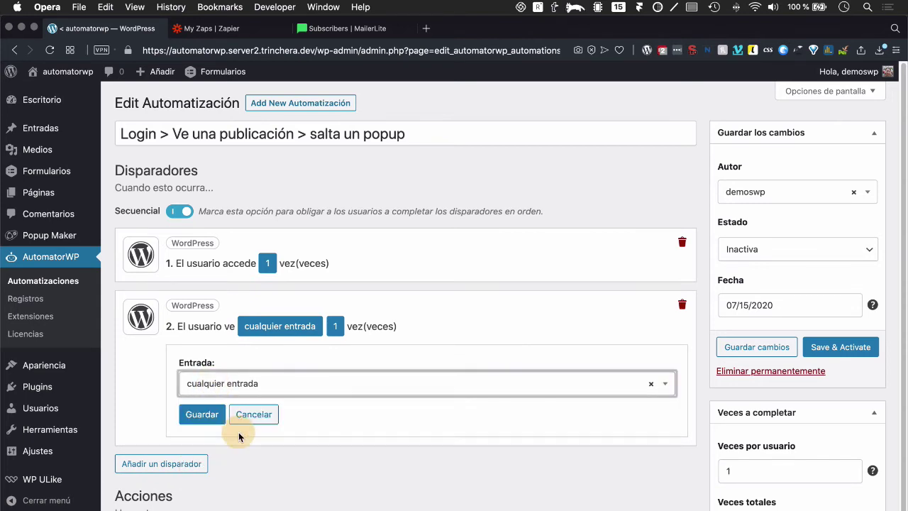
pyautogui.click(190, 415)
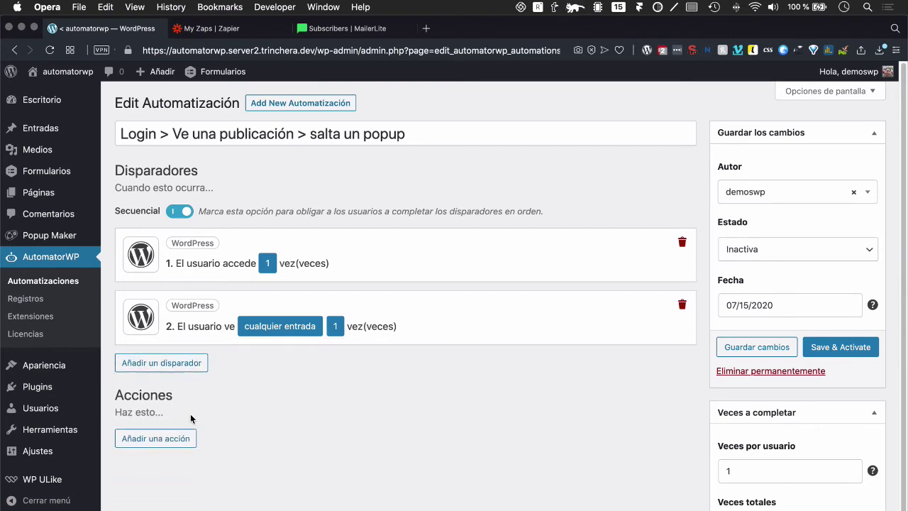
# Step: Add a Popup Maker 'Show a popup' action left on 'any' popup, and save the automation
pyautogui.click(142, 437)
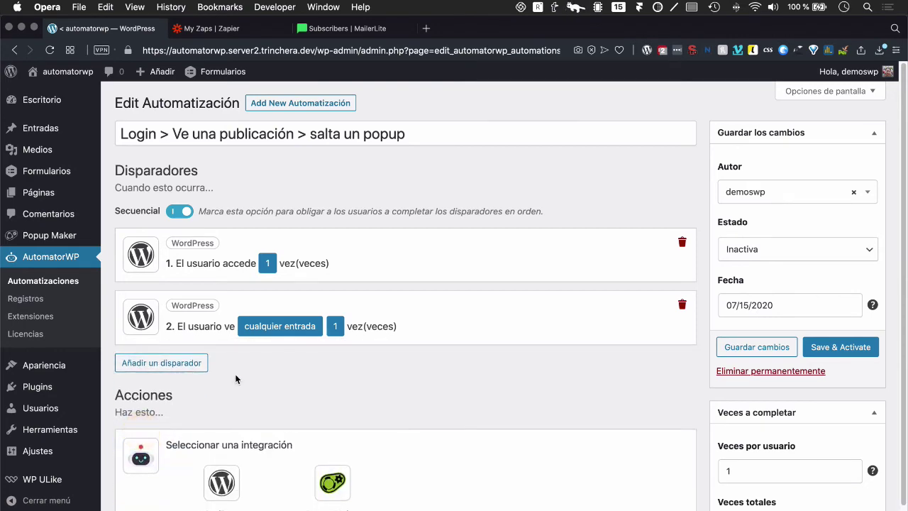
pyautogui.scroll(-2, 259, 369)
pyautogui.click(345, 429)
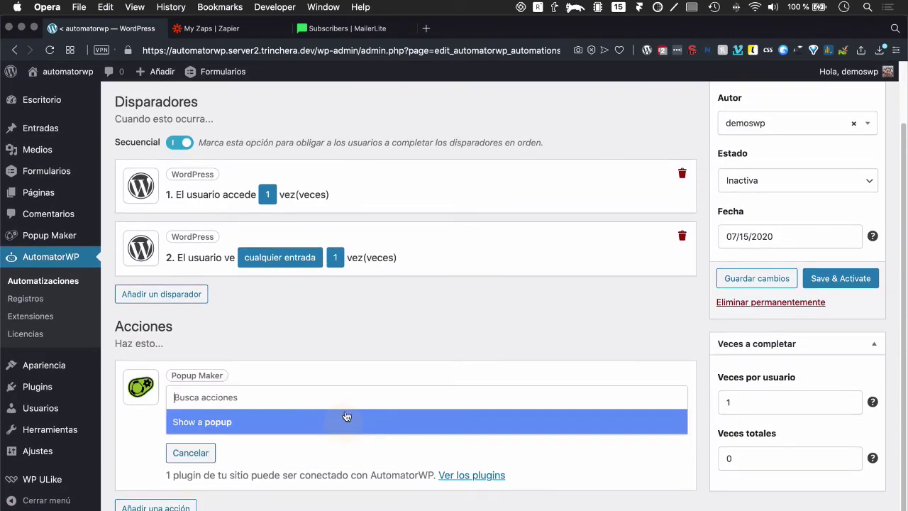
pyautogui.click(210, 428)
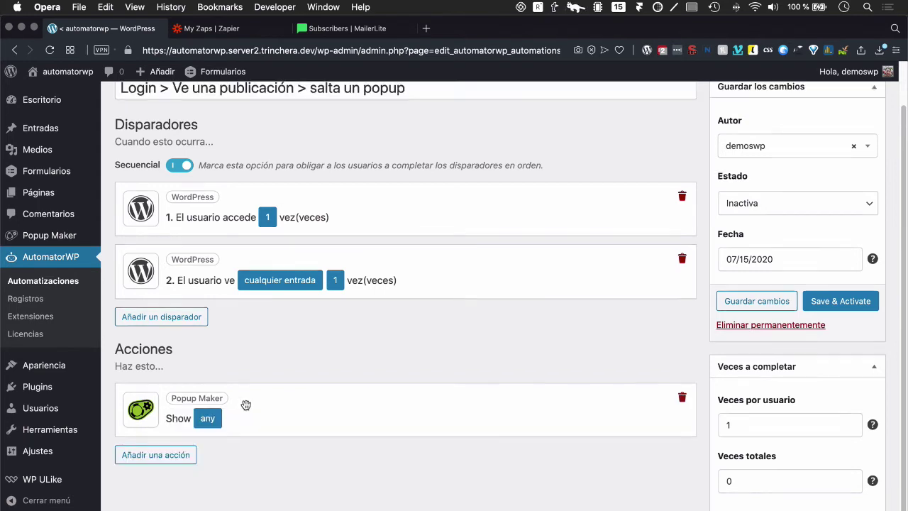
pyautogui.rightClick(208, 419)
pyautogui.press('Escape')
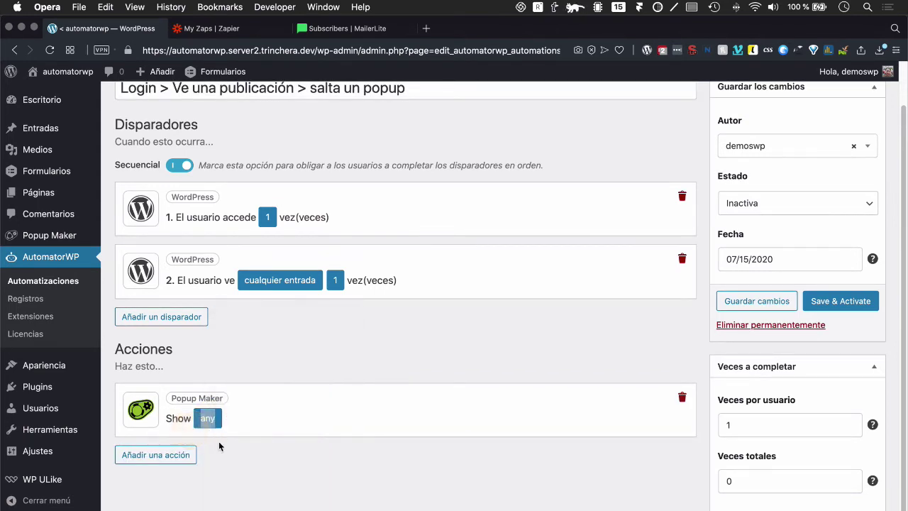
pyautogui.click(740, 302)
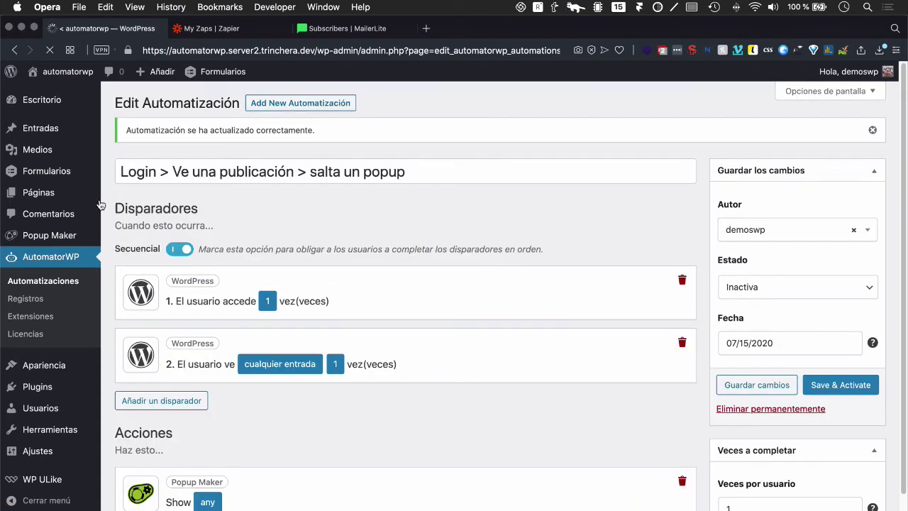
# Step: Create a new popup named 'Enlace de agradecimiento > descarga de libro pdf'
pyautogui.moveTo(41, 239)
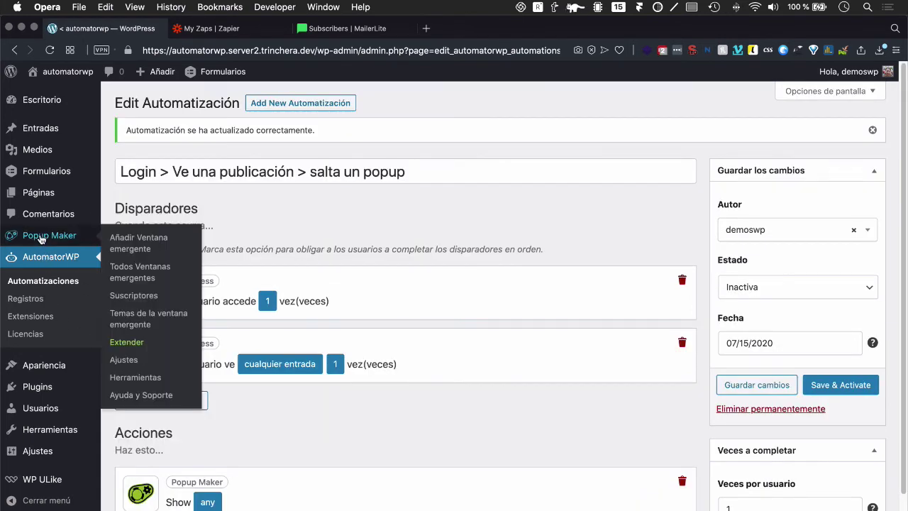
pyautogui.click(144, 242)
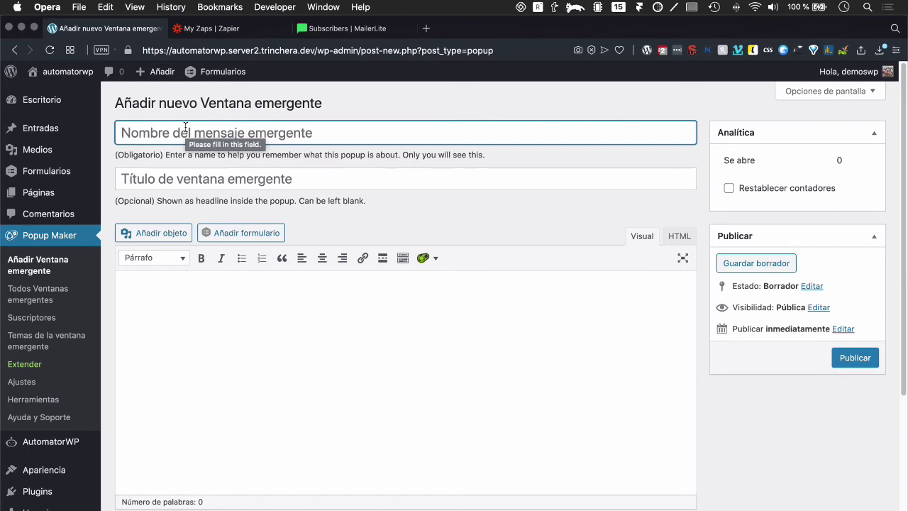
pyautogui.write('ENlace d')
pyautogui.press('BackSpace')
pyautogui.press('BackSpace')
pyautogui.press('BackSpace')
pyautogui.press('BackSpace')
pyautogui.press('BackSpace')
pyautogui.press('BackSpace')
pyautogui.press('BackSpace')
pyautogui.write('nlace de')
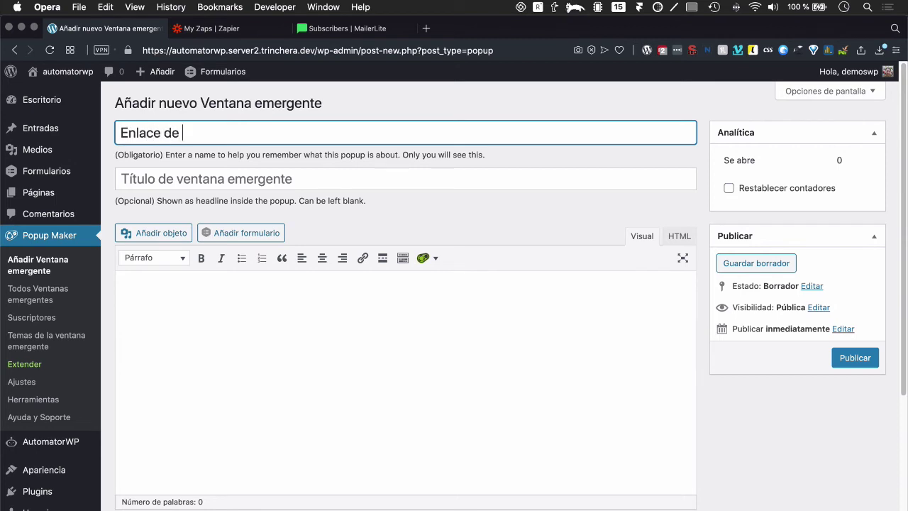
pyautogui.write(' agradecimient')
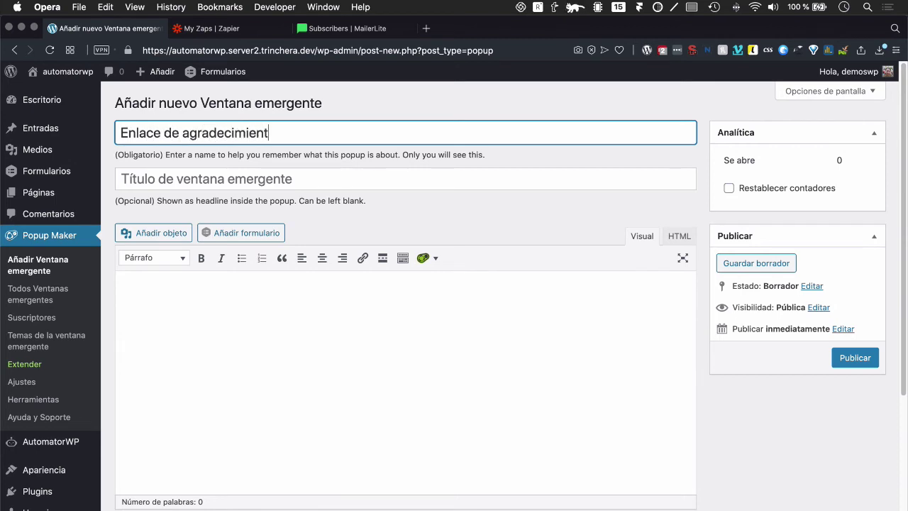
pyautogui.write('o > descarga de libro')
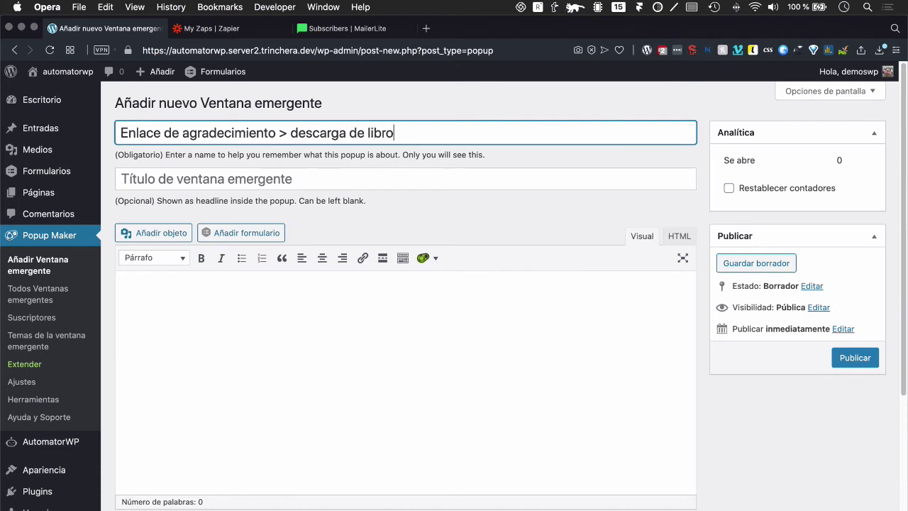
pyautogui.write(' pdf')
pyautogui.click(177, 303)
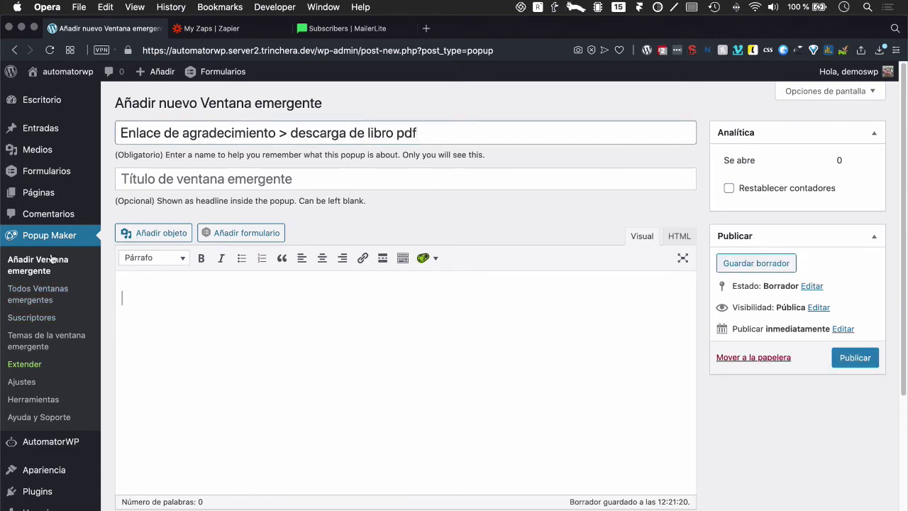
# Step: Open AutomatorWP's Automatizaciones list in a new browser tab
pyautogui.moveTo(40, 444)
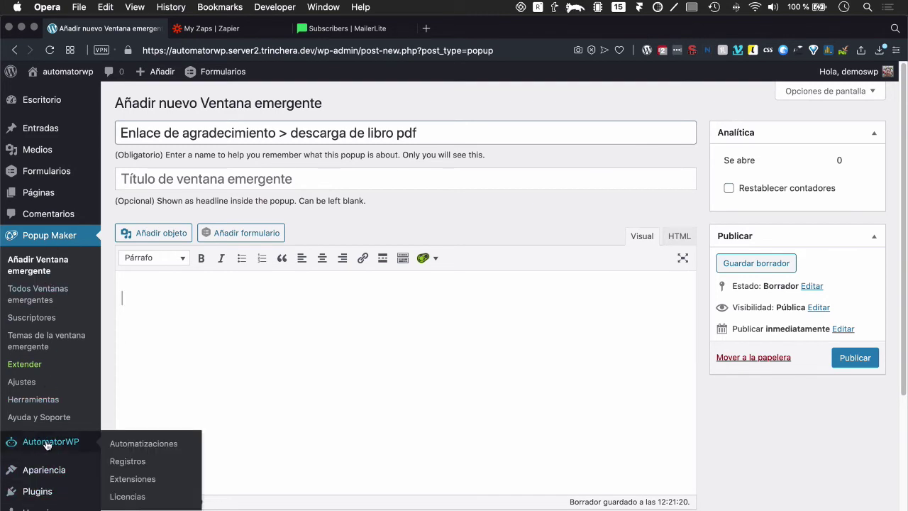
pyautogui.rightClick(142, 461)
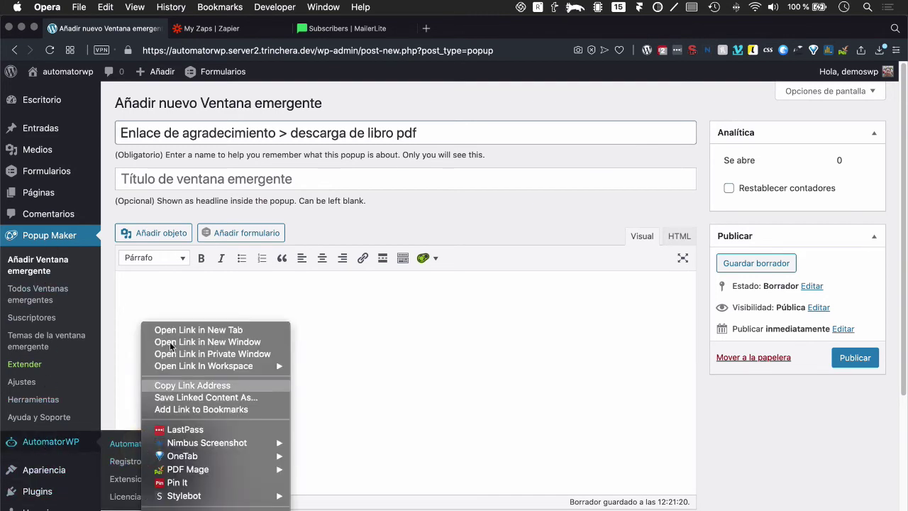
pyautogui.press('Escape')
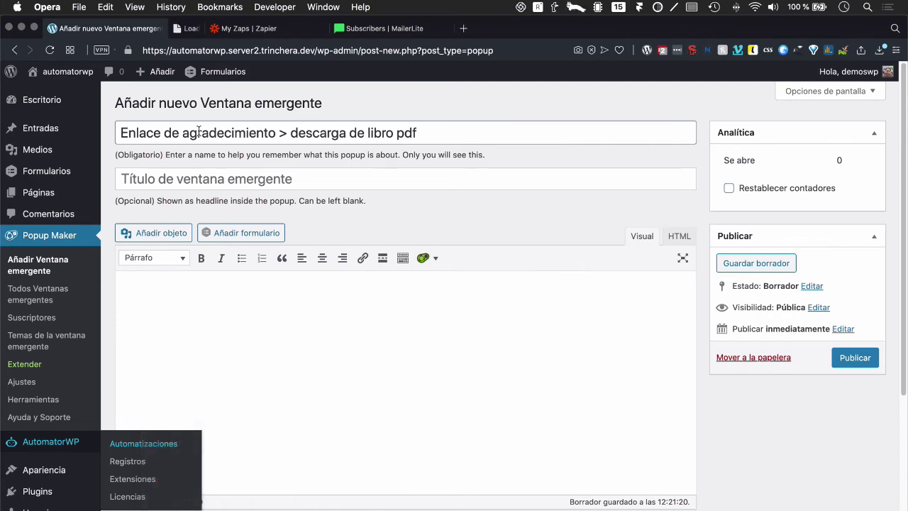
# Step: In the new tab, open the Registro email automation for editing
pyautogui.click(239, 28)
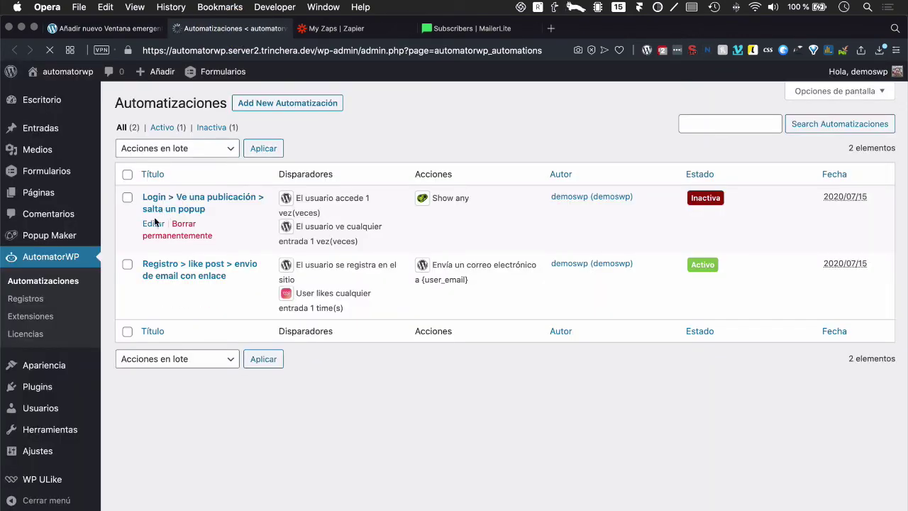
pyautogui.click(155, 224)
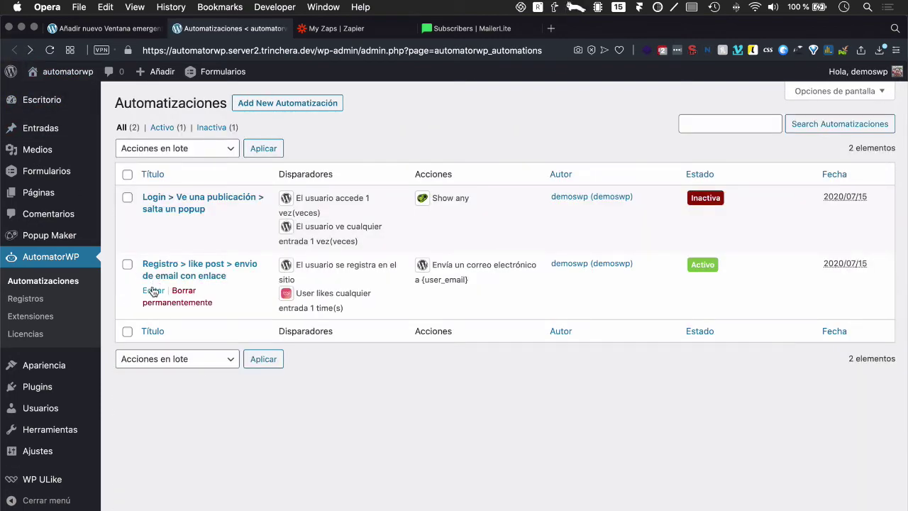
pyautogui.click(153, 291)
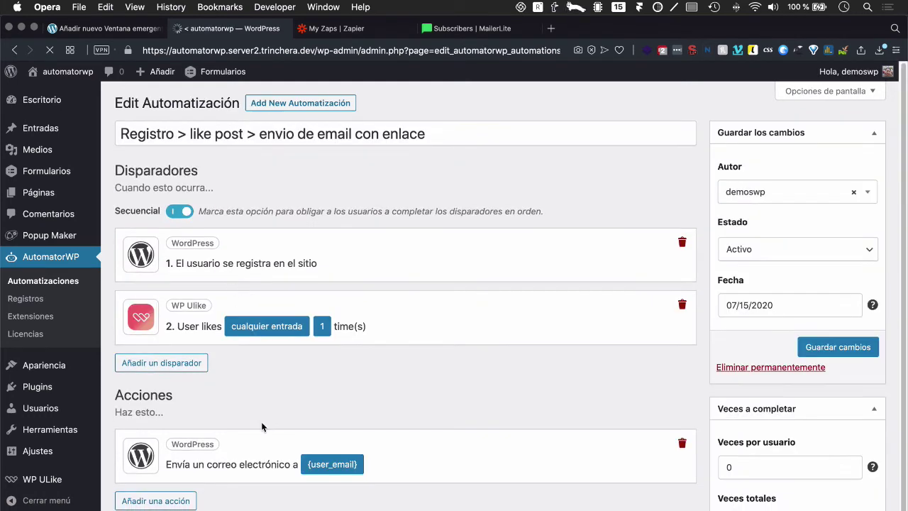
# Step: Expand the email action and select its message containing the 'Descárgate el libro' link
pyautogui.click(332, 465)
pyautogui.click(330, 464)
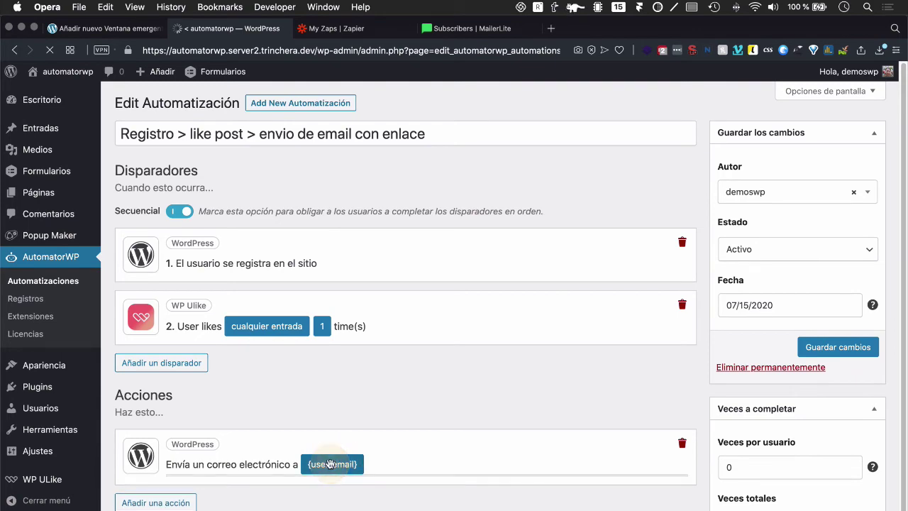
pyautogui.click(332, 463)
pyautogui.scroll(-1, 418, 446)
pyautogui.scroll(-10, 419, 445)
pyautogui.click(322, 421)
pyautogui.moveTo(323, 421); pyautogui.dragTo(112, 355)
pyautogui.press('super+c')
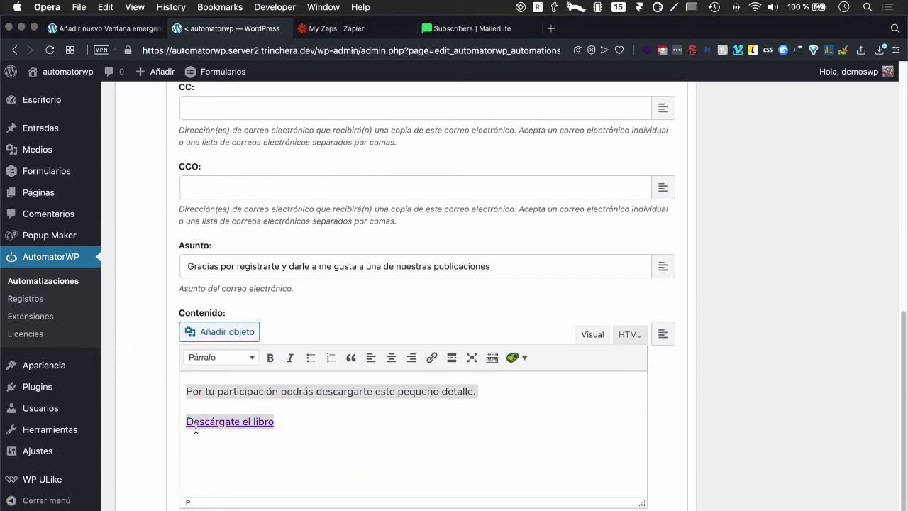
pyautogui.scroll(10, 195, 428)
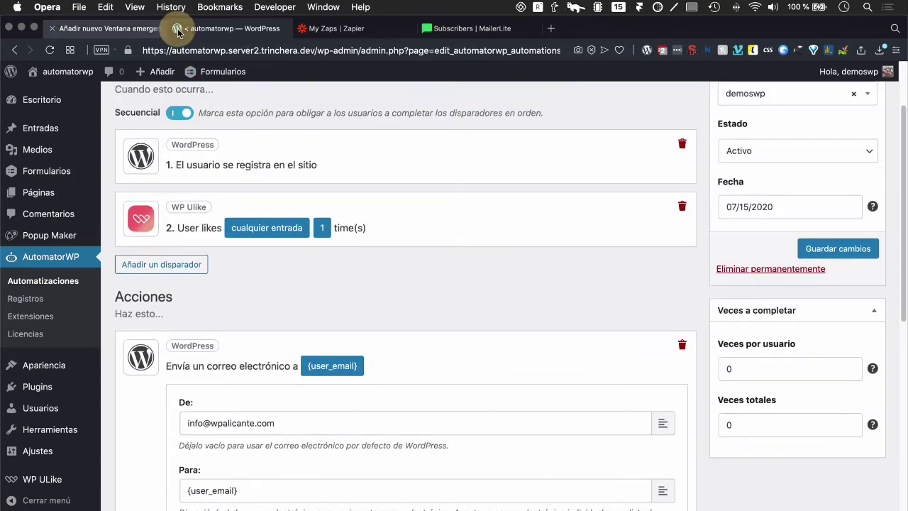
# Step: Back in the popup, paste the copied book-download message and link into its content
pyautogui.click(177, 30)
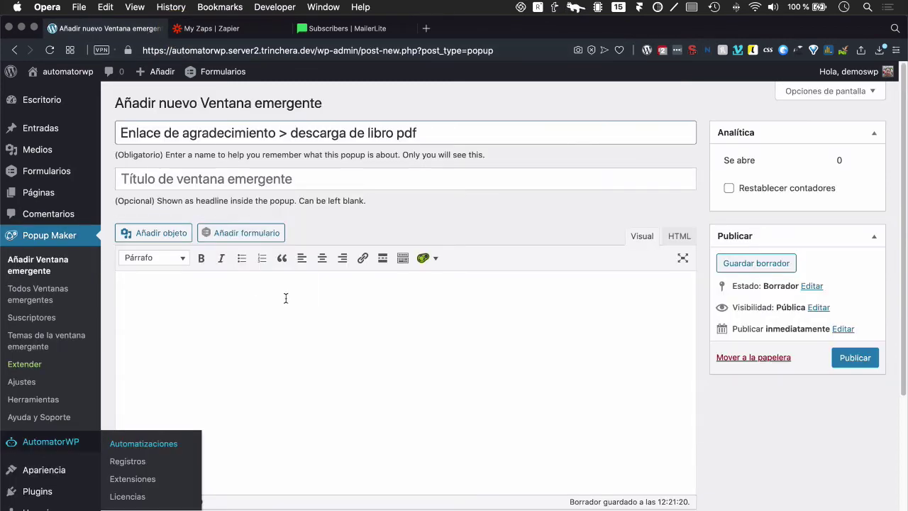
pyautogui.click(286, 298)
pyautogui.press('super+v')
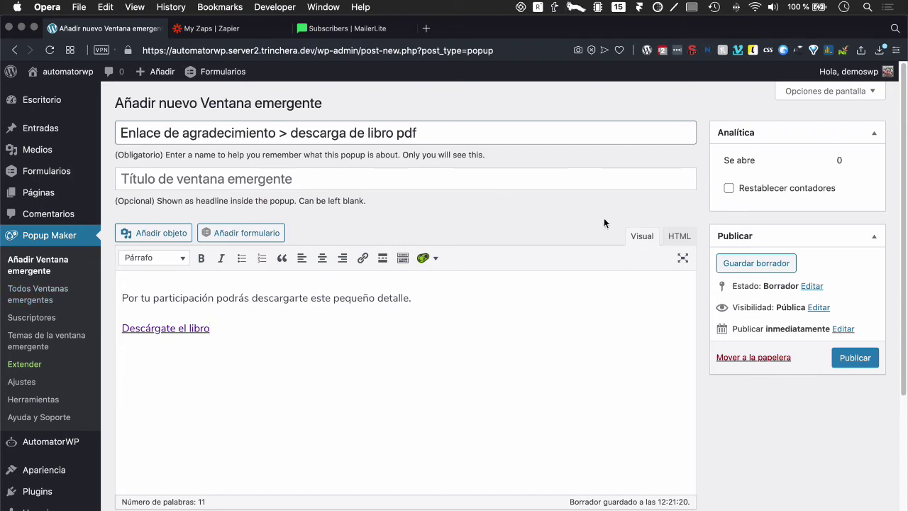
pyautogui.scroll(-5, 600, 223)
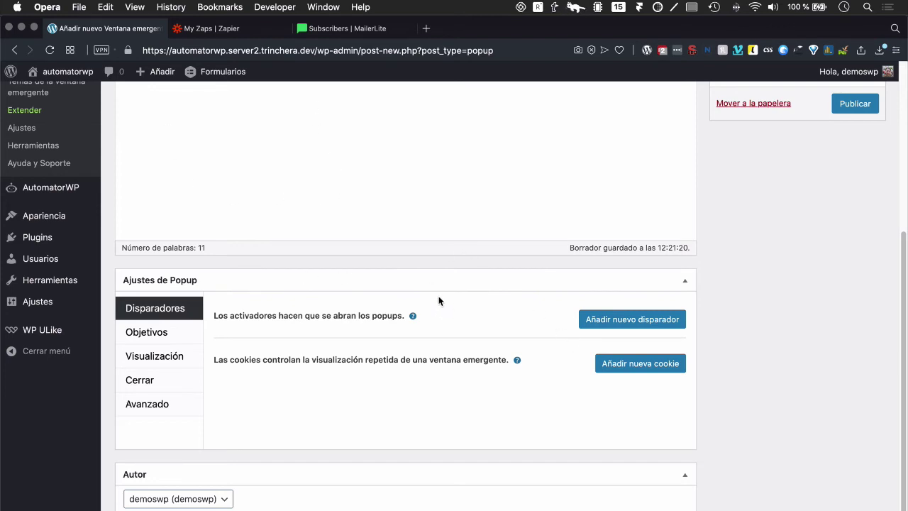
# Step: Add a 'Tiempo de retraso / autoapertura' trigger with 500 ms delay and no cookie
pyautogui.click(609, 324)
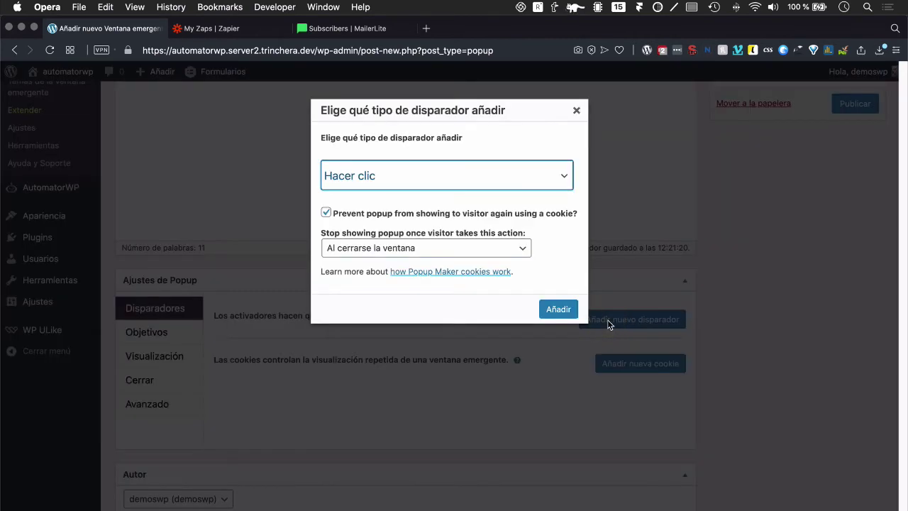
pyautogui.click(434, 177)
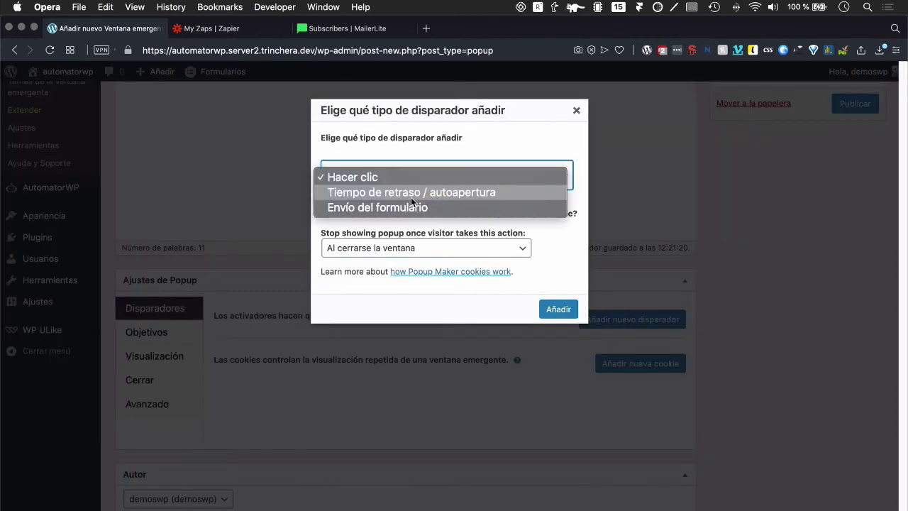
pyautogui.click(410, 197)
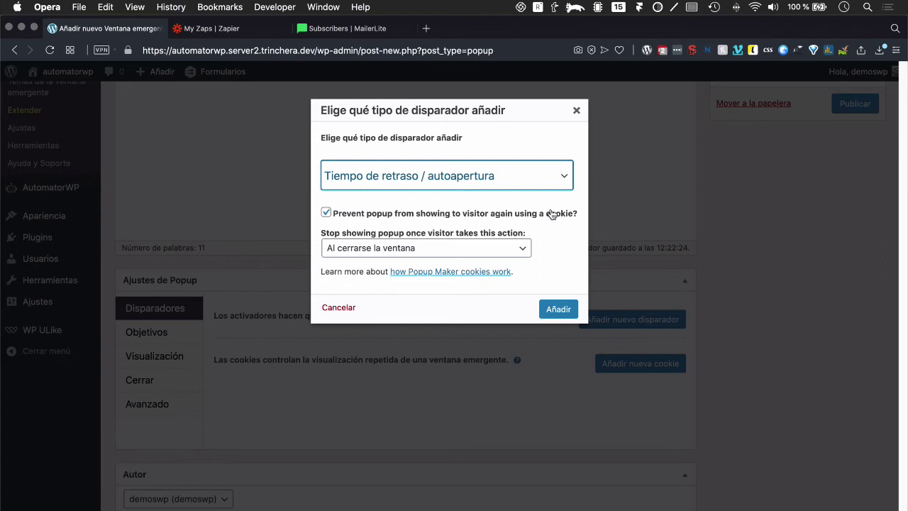
pyautogui.click(456, 212)
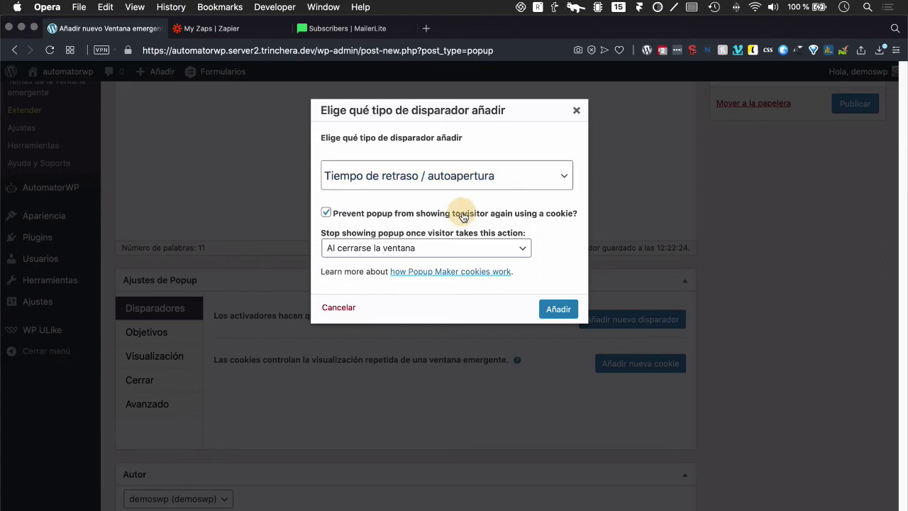
pyautogui.click(556, 273)
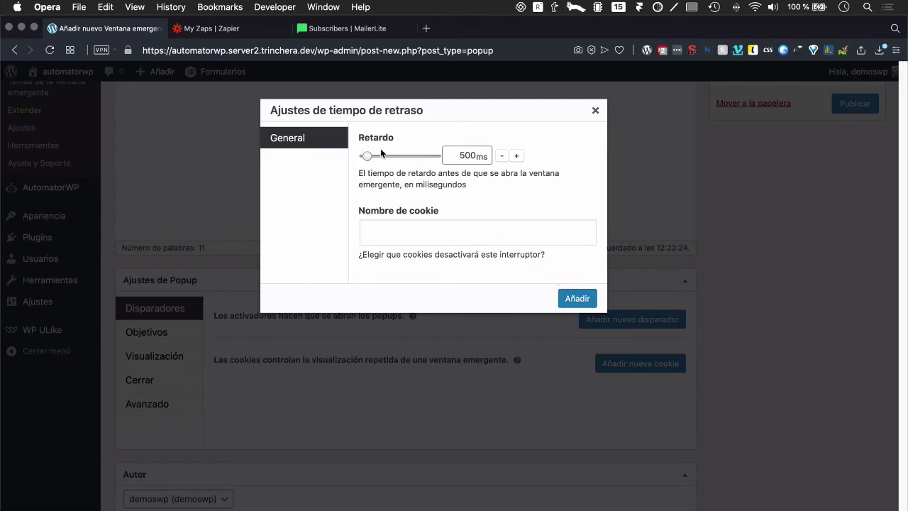
pyautogui.click(577, 300)
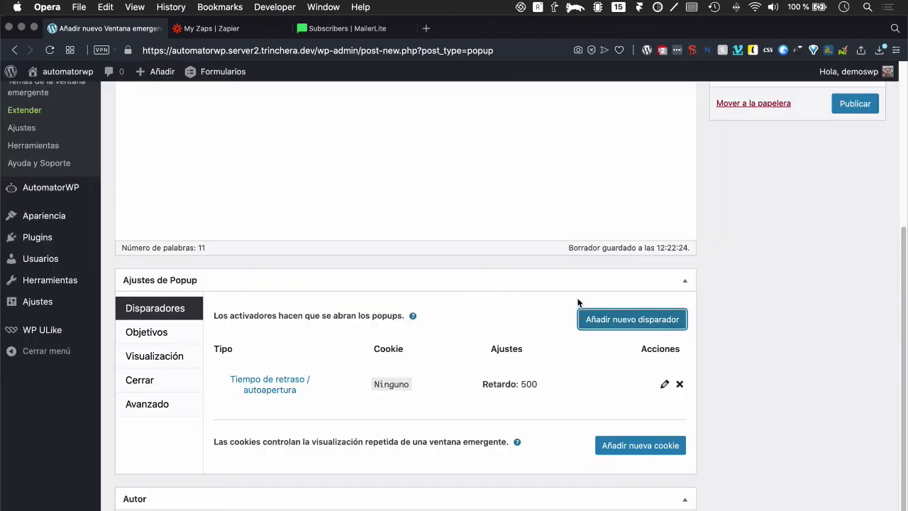
# Step: Publish the popup
pyautogui.scroll(5, 395, 342)
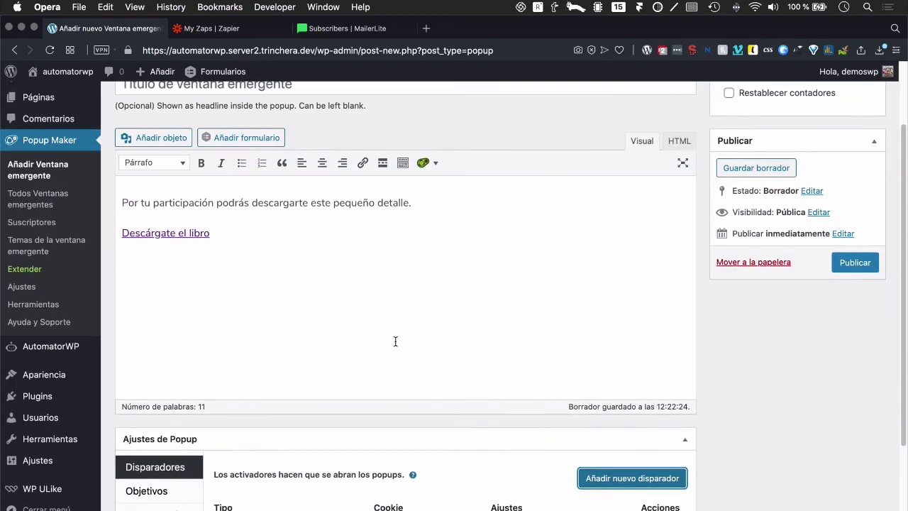
pyautogui.scroll(2, 395, 341)
pyautogui.click(848, 361)
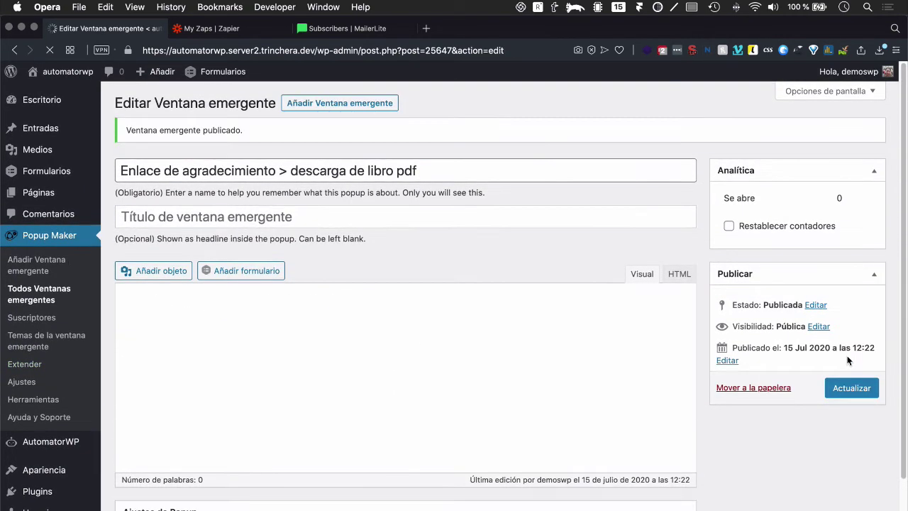
# Step: Set the login-and-view-post automation's Show action to the book-download thank-you popup
pyautogui.moveTo(20, 452)
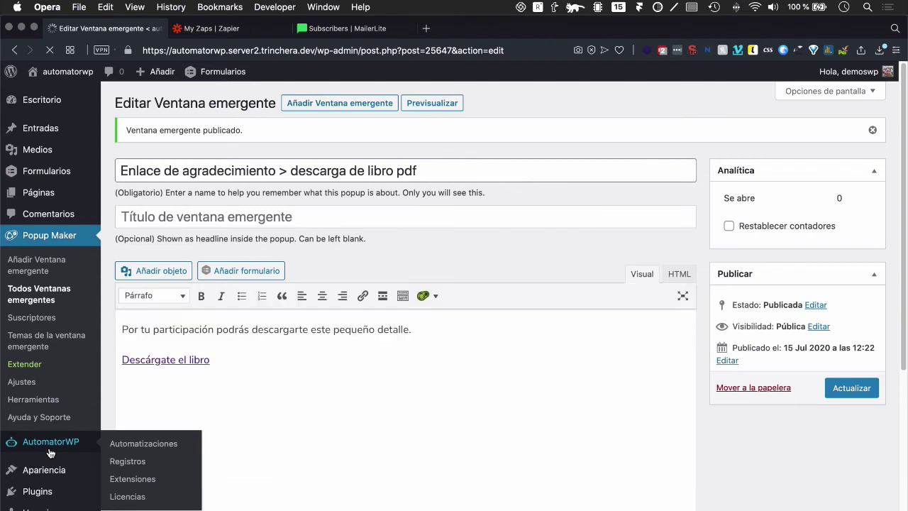
pyautogui.click(131, 447)
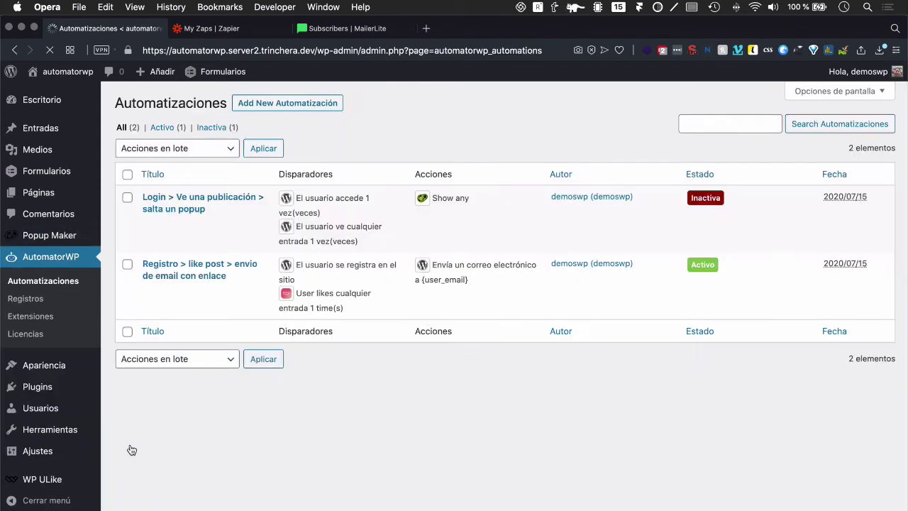
pyautogui.click(163, 197)
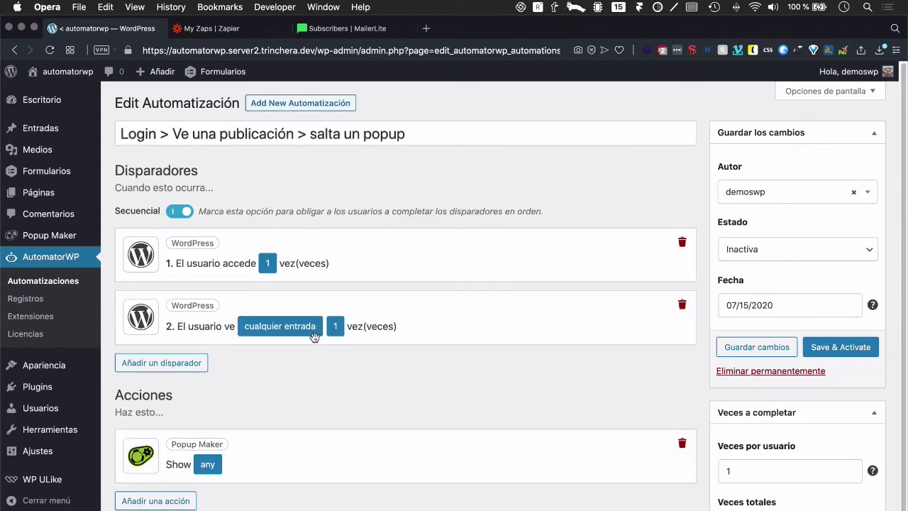
pyautogui.click(208, 471)
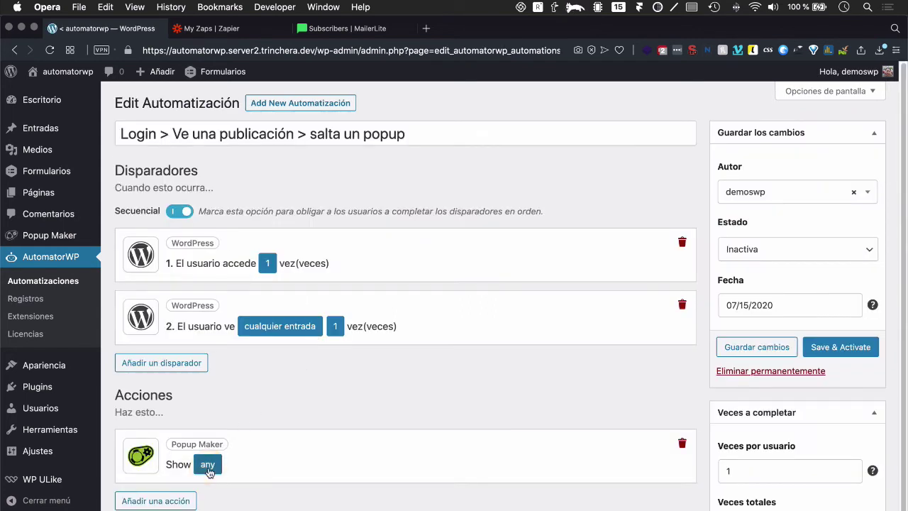
pyautogui.scroll(-3, 237, 468)
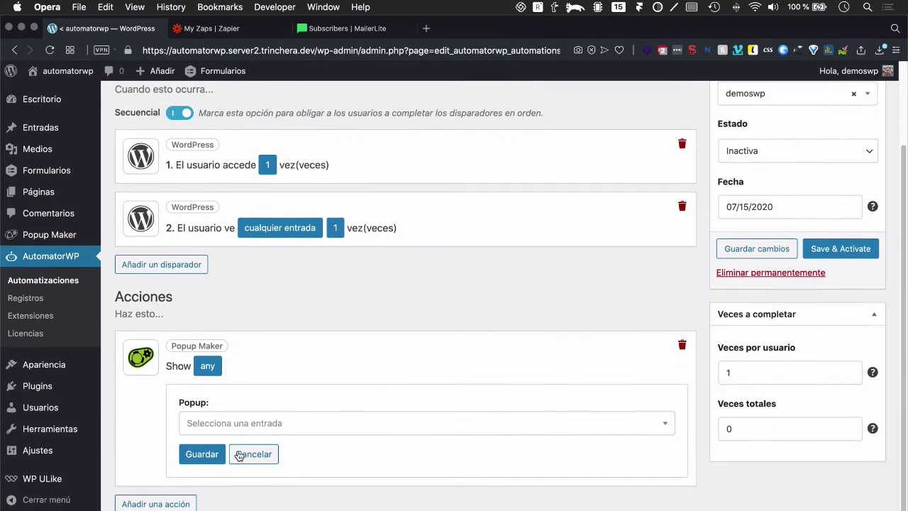
pyautogui.click(243, 431)
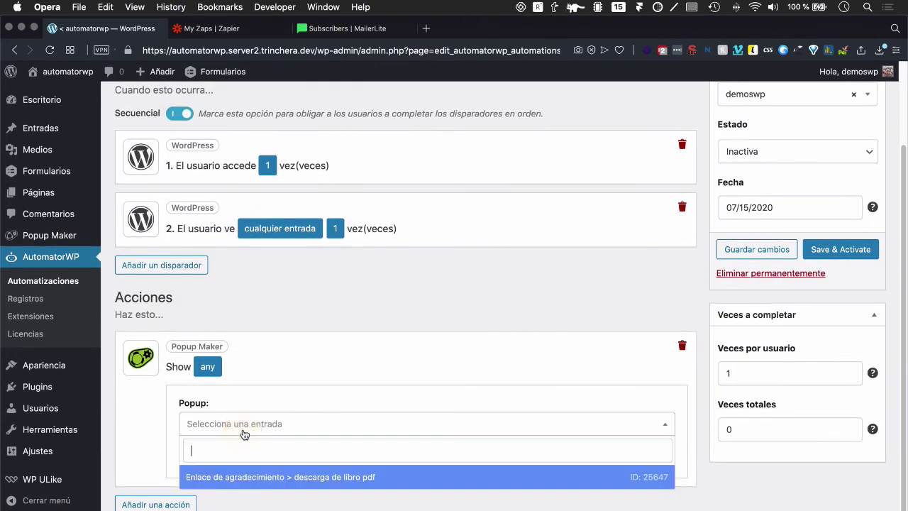
pyautogui.click(212, 479)
pyautogui.click(203, 459)
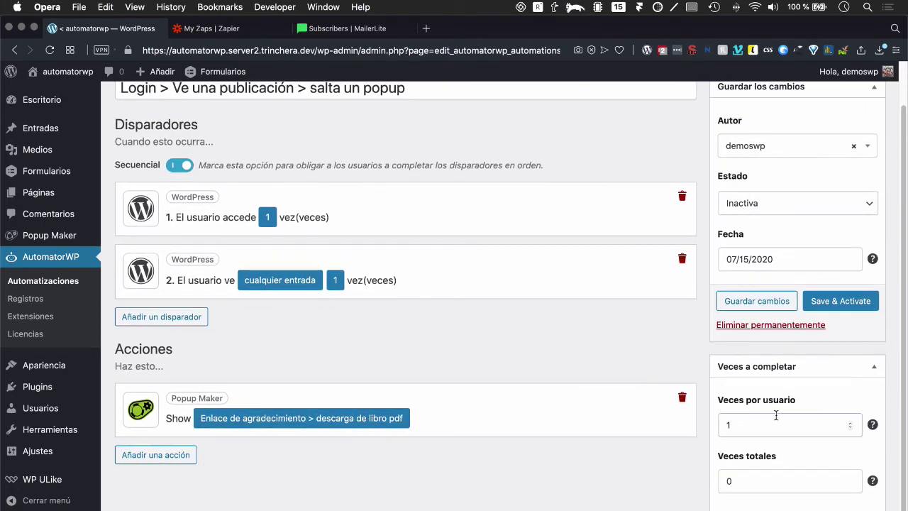
# Step: Limit the automation to once per user and save it as active
pyautogui.click(749, 426)
pyautogui.click(730, 425)
pyautogui.press('BackSpace')
pyautogui.write('0')
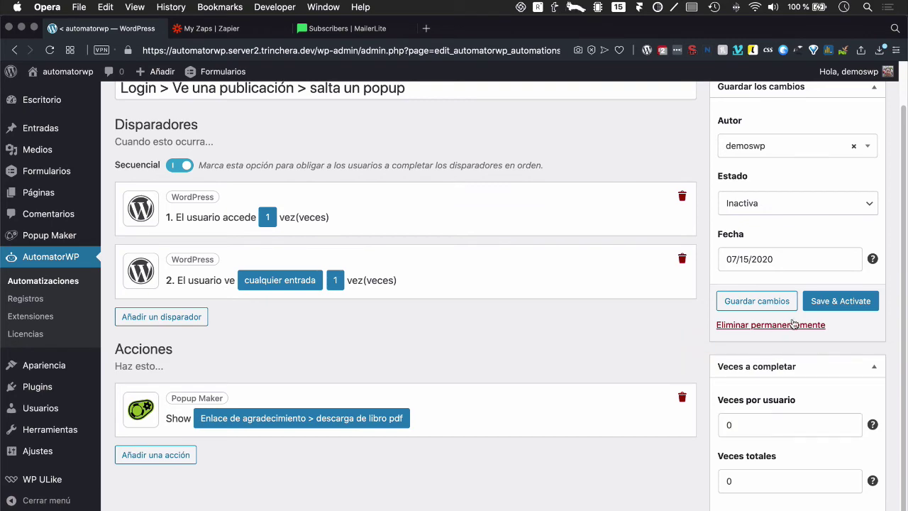
pyautogui.scroll(2, 225, 492)
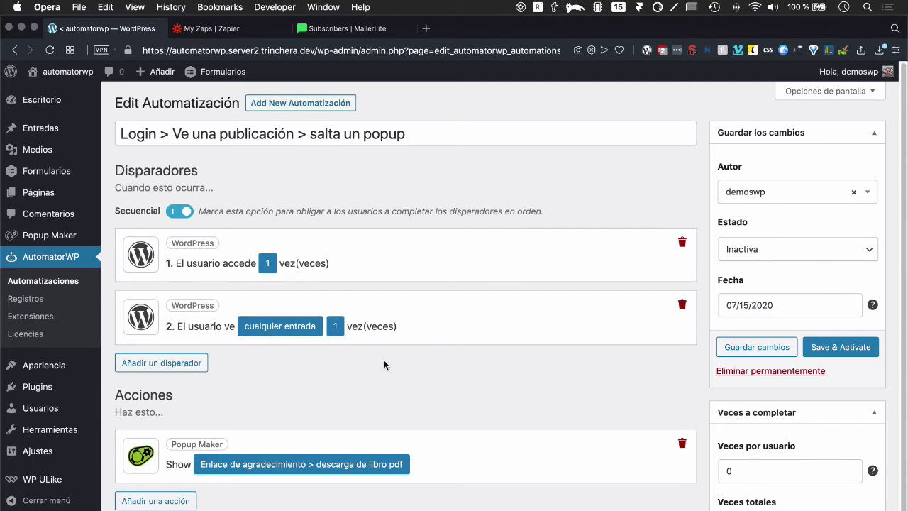
pyautogui.click(771, 470)
pyautogui.press('BackSpace')
pyautogui.write('1')
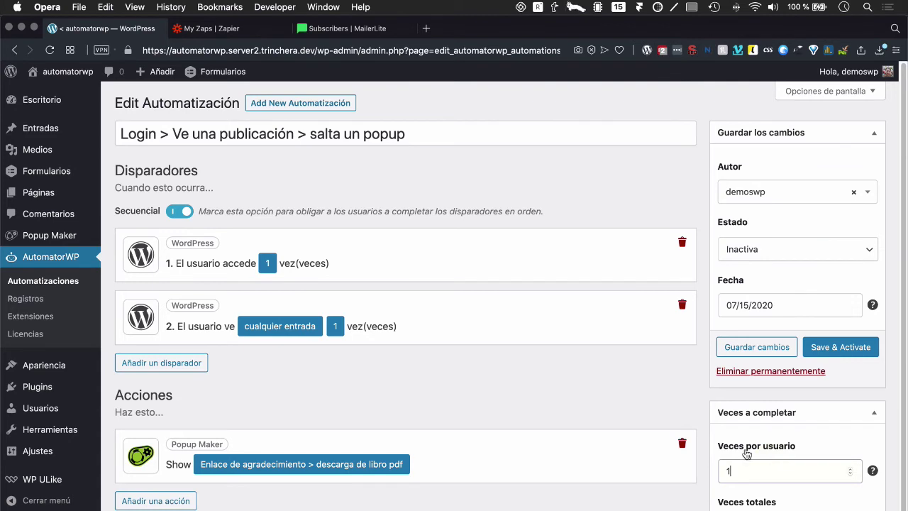
pyautogui.click(582, 363)
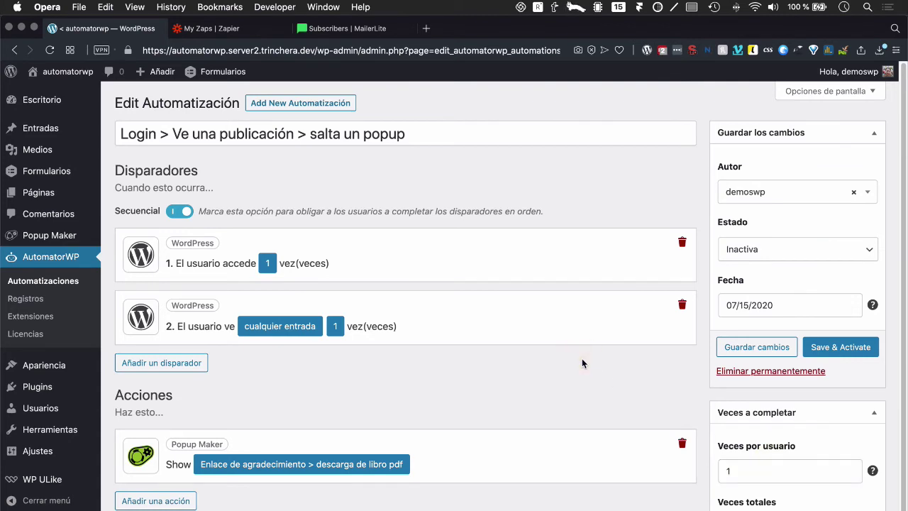
pyautogui.click(856, 347)
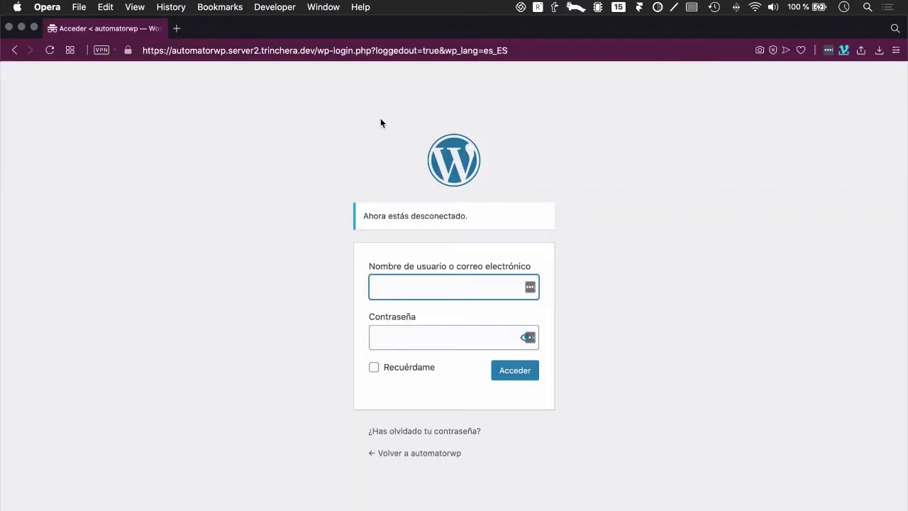
# Step: Log in with the test user's e-mail username and password
pyautogui.click(381, 124)
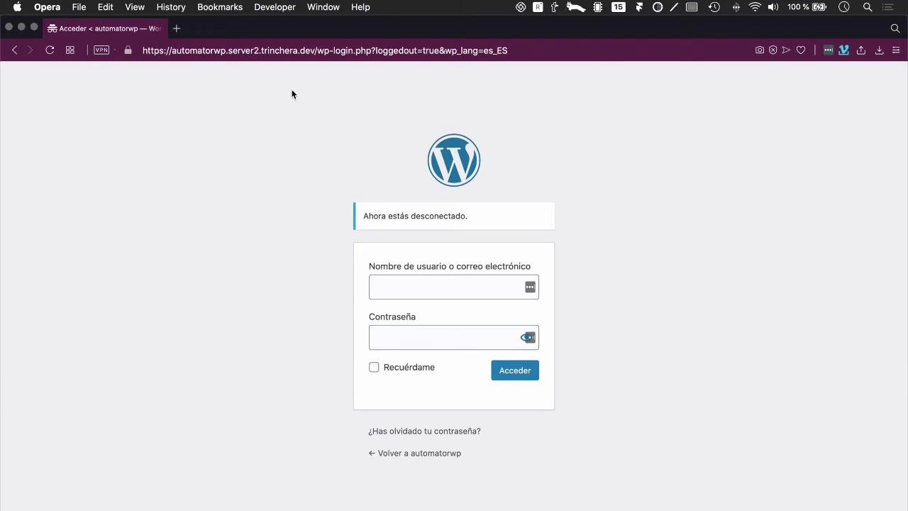
pyautogui.click(321, 52)
pyautogui.click(301, 50)
pyautogui.moveTo(318, 51); pyautogui.dragTo(519, 70)
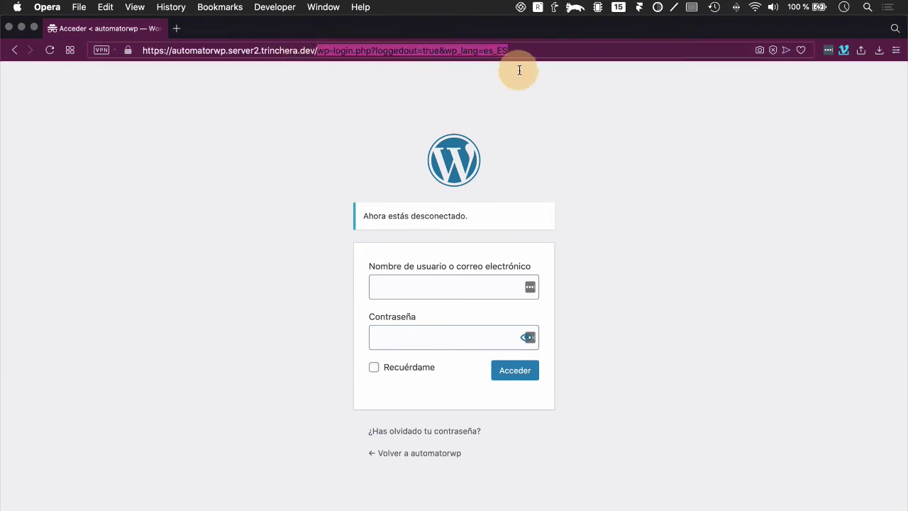
pyautogui.click(411, 287)
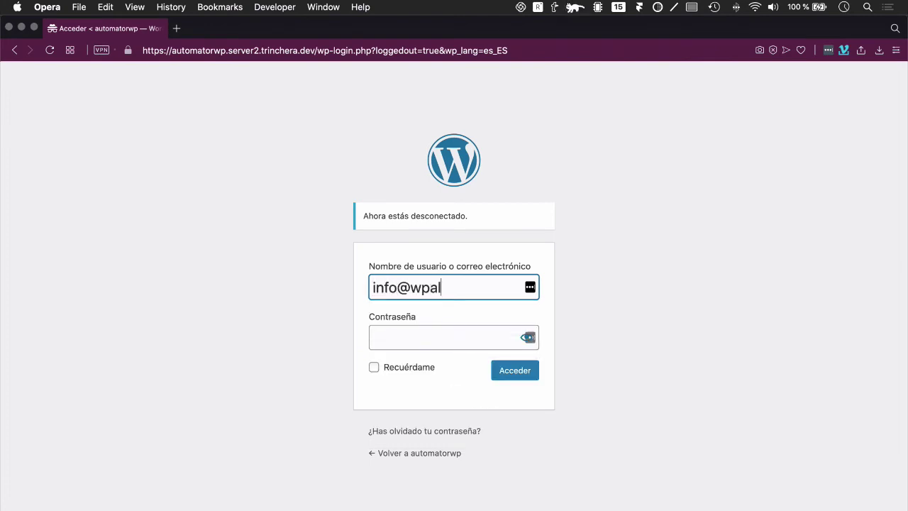
pyautogui.press('Tab')
pyautogui.write('•••••')
pyautogui.press('Return')
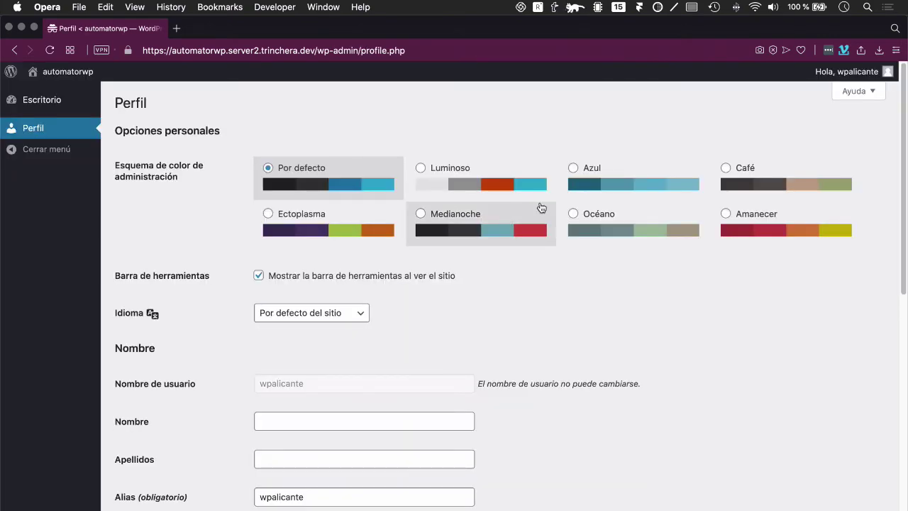
# Step: Strip /wp-admin/profile.php from the address to load the site's home page
pyautogui.scroll(-5, 471, 275)
pyautogui.scroll(-5, 470, 275)
pyautogui.scroll(15, 347, 209)
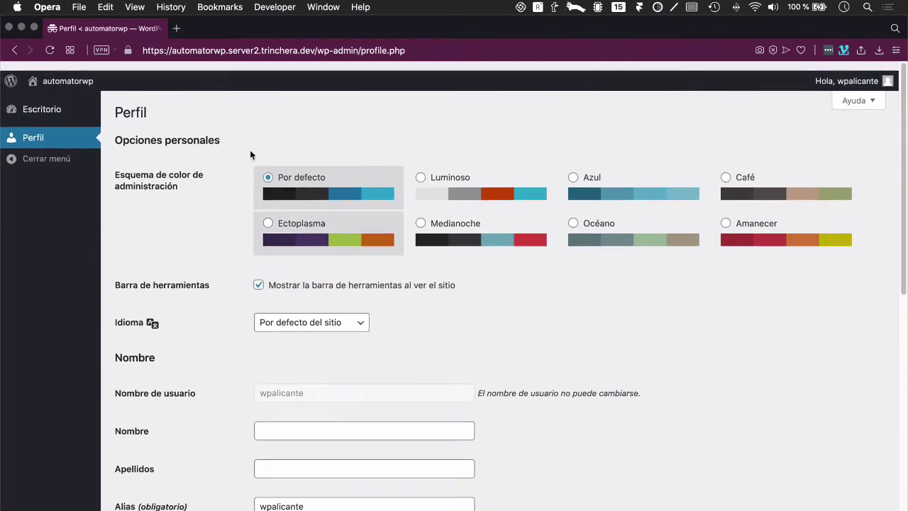
pyautogui.click(279, 51)
pyautogui.moveTo(314, 51); pyautogui.dragTo(446, 50)
pyautogui.press('BackSpace')
pyautogui.press('Return')
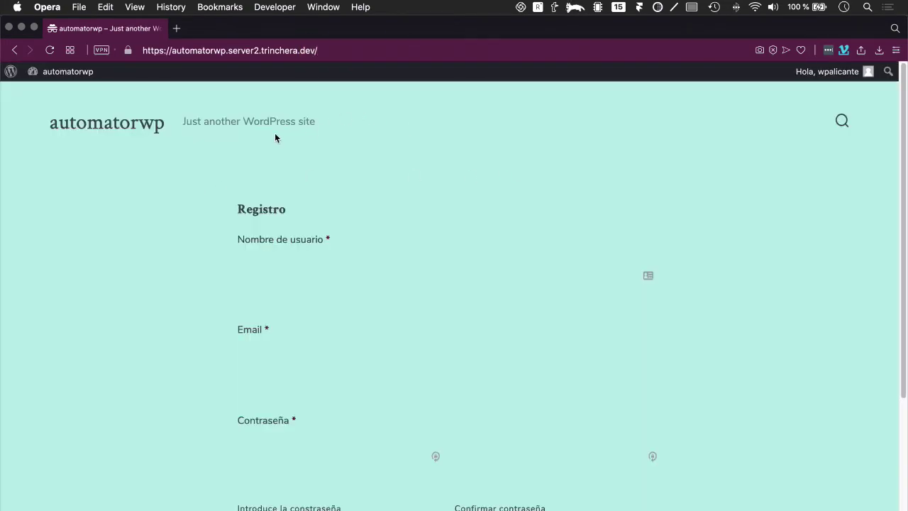
# Step: Load the site's /blog page to see the thank-you popup, then return to the admin window
pyautogui.click(341, 50)
pyautogui.click(343, 50)
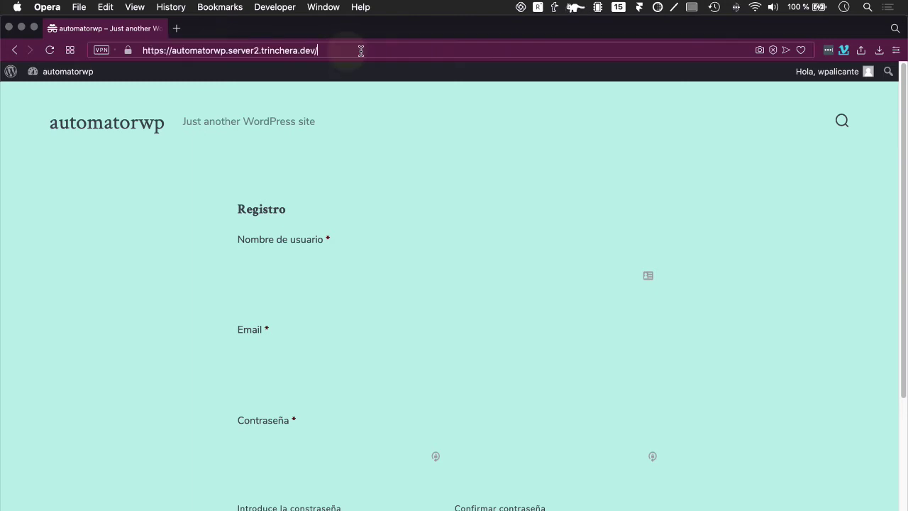
pyautogui.write('blog')
pyautogui.press('Return')
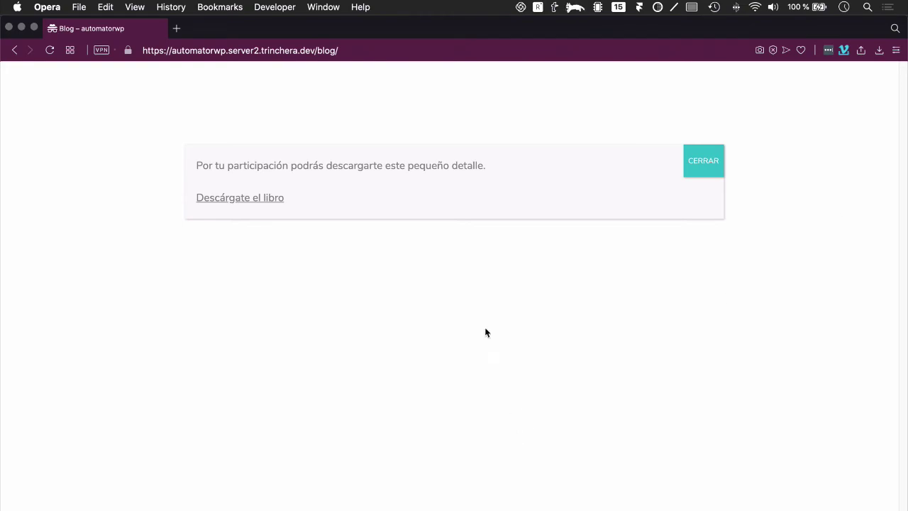
pyautogui.hotkey('ctrl', 'Left')
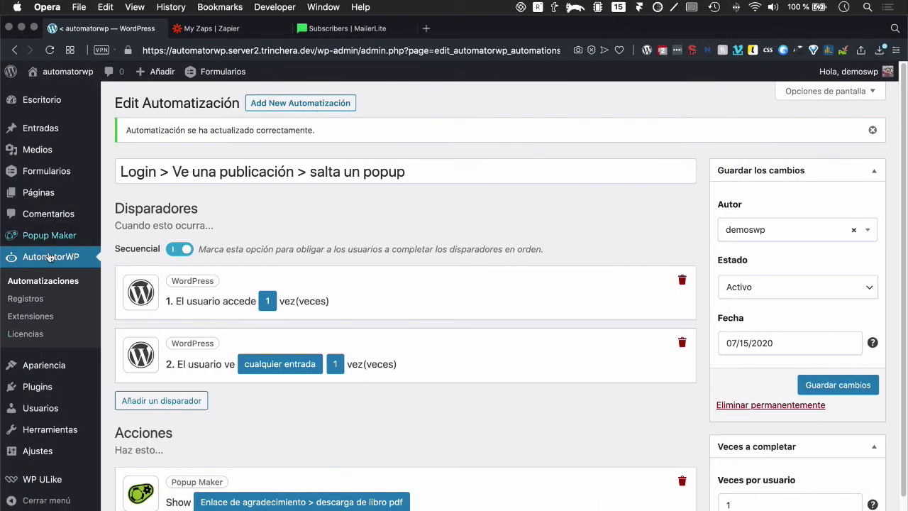
# Step: Edit the book-download popup and apply the 'Centrar mensaje emergente' display preset
pyautogui.click(35, 241)
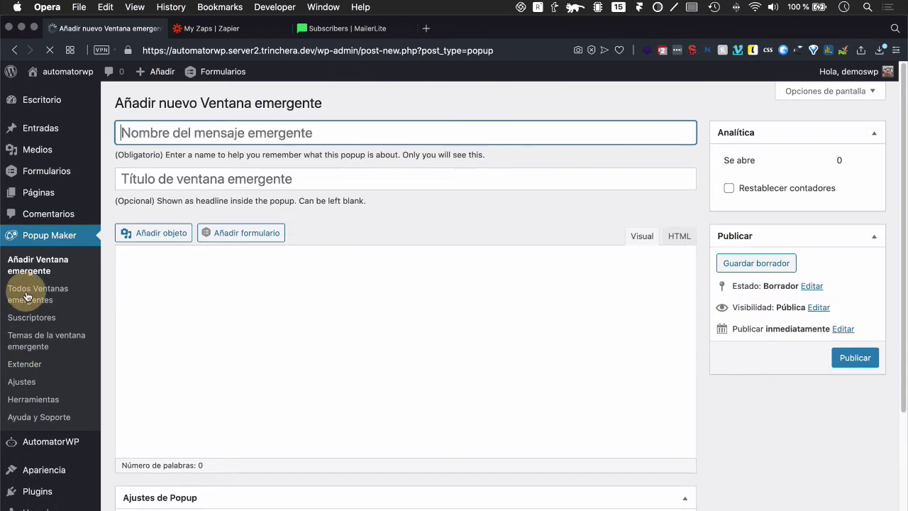
pyautogui.click(25, 296)
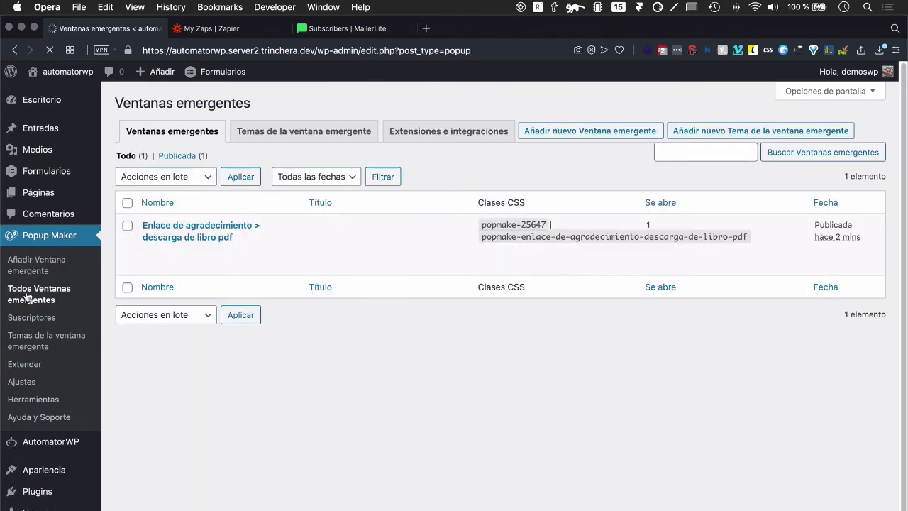
pyautogui.click(201, 236)
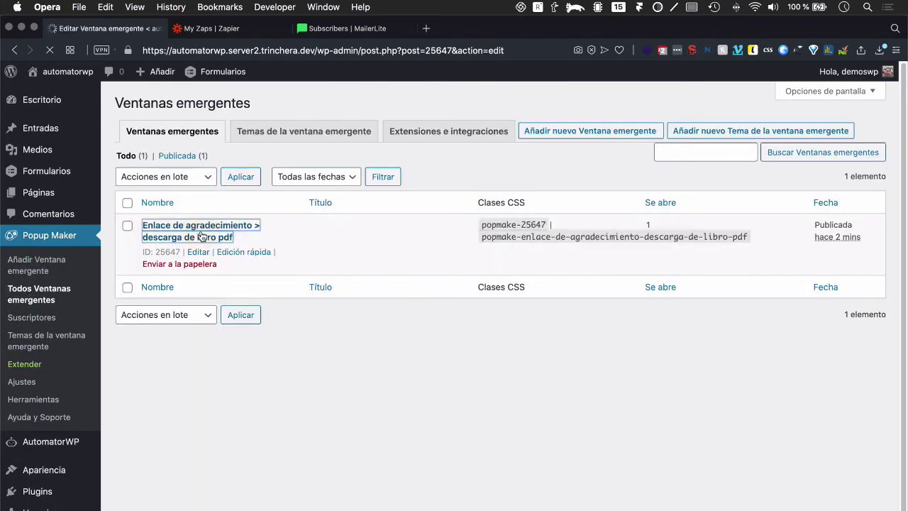
pyautogui.scroll(-5, 181, 333)
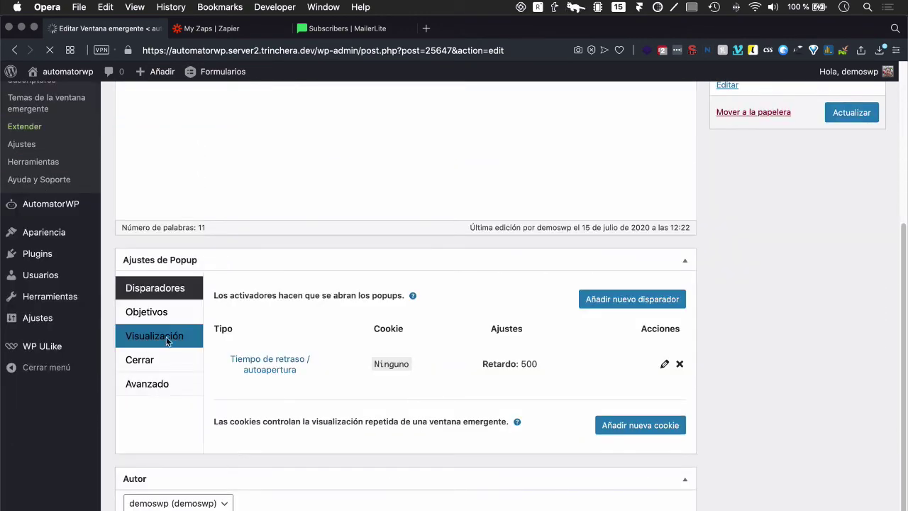
pyautogui.click(178, 333)
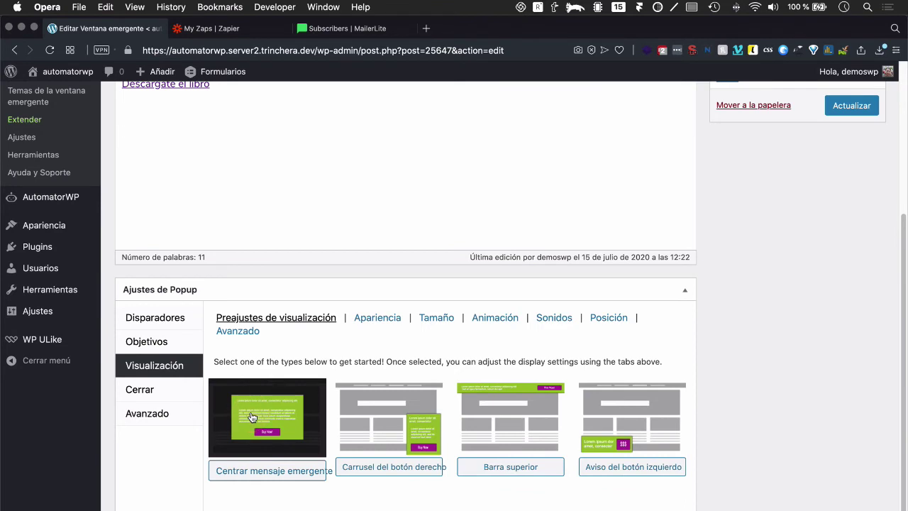
pyautogui.click(254, 470)
# Step: Set the popup's appearance theme to Light Box and update it
pyautogui.click(377, 321)
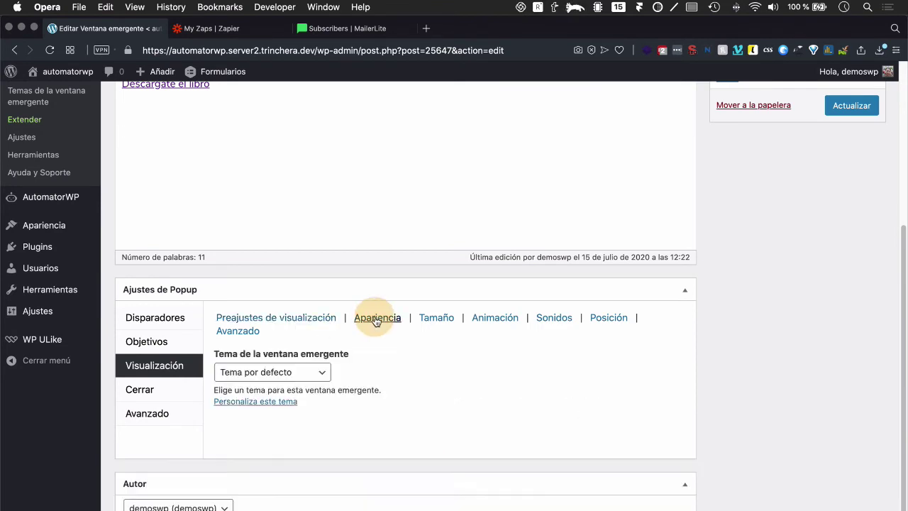
pyautogui.click(313, 370)
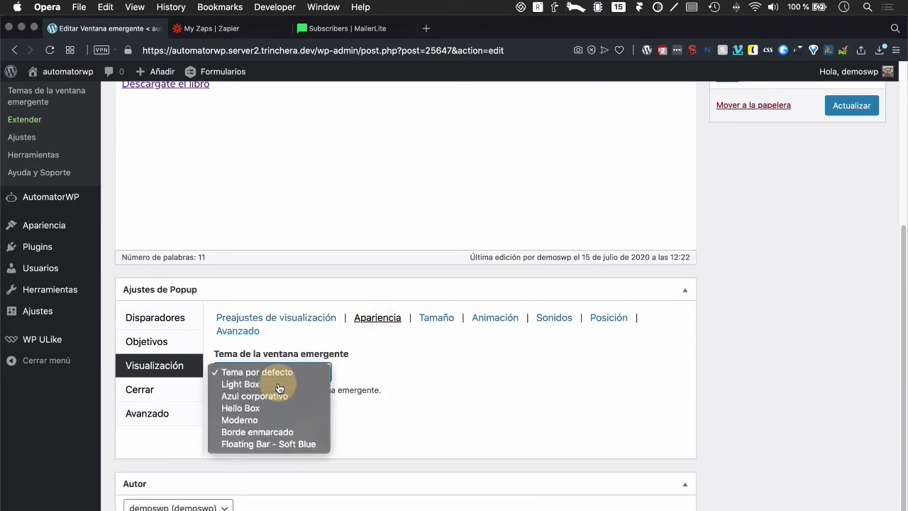
pyautogui.click(279, 388)
pyautogui.scroll(5, 531, 367)
pyautogui.click(851, 253)
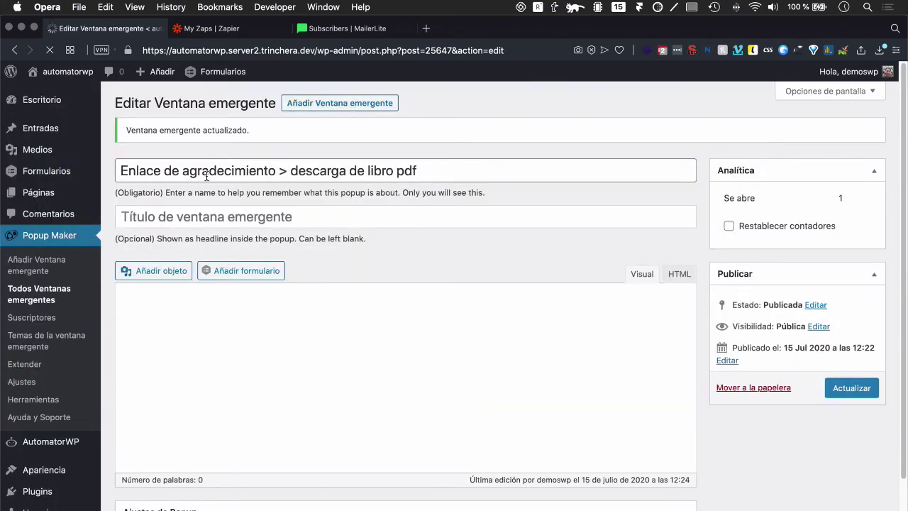
# Step: On the Blog page, open the 'Descárgate el libro' link in the Light Box popup
pyautogui.hotkey('ctrl', 'Right')
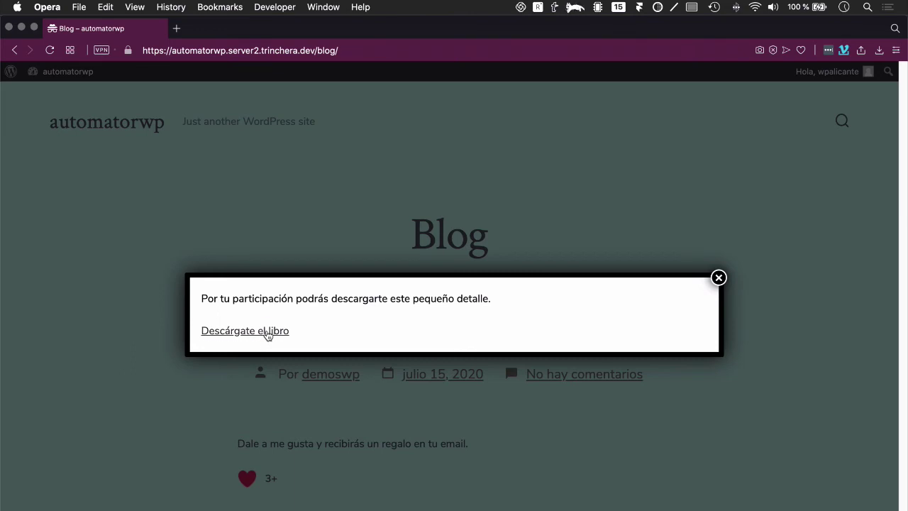
pyautogui.click(268, 334)
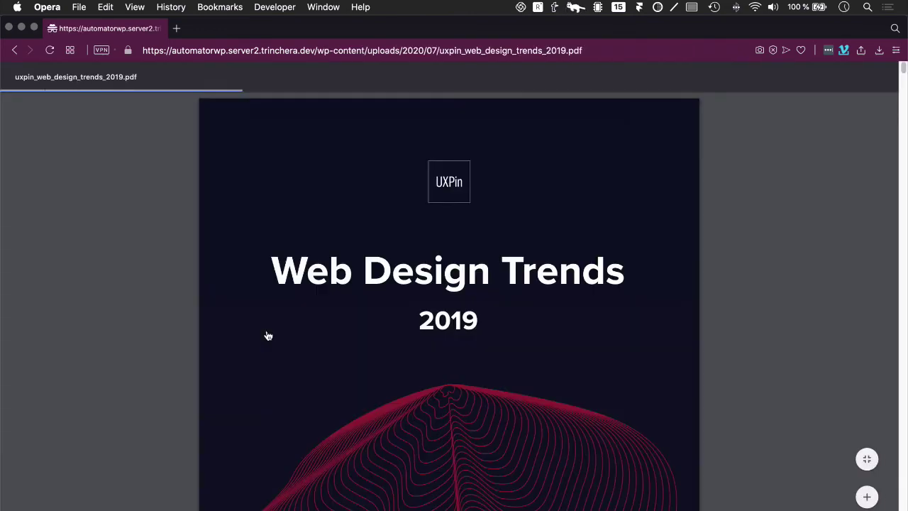
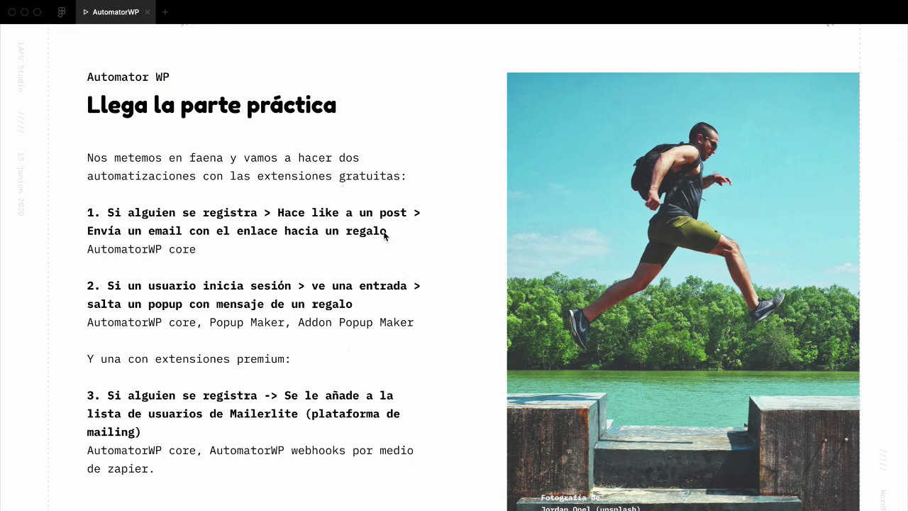
# Step: Leave the Figma automation slides and bring up Zapier's empty My Zaps page
pyautogui.hotkey('ctrl', 'Right')
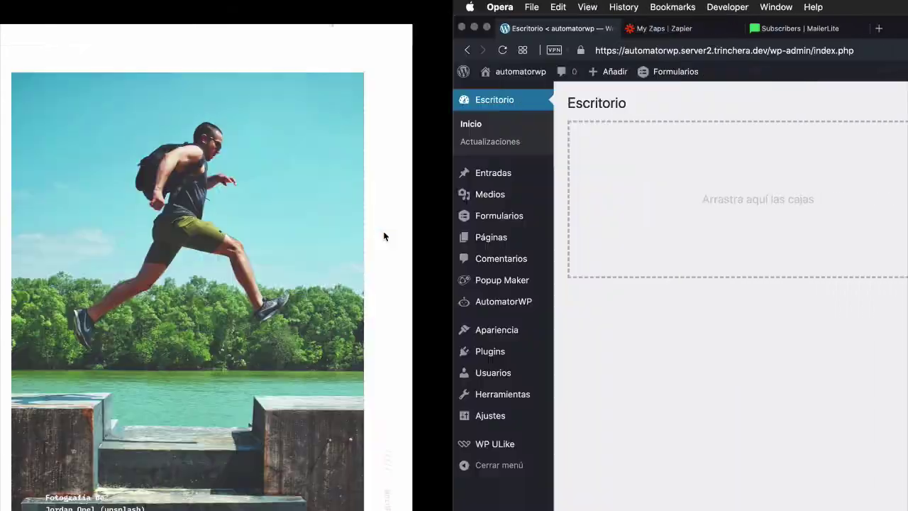
pyautogui.click(242, 26)
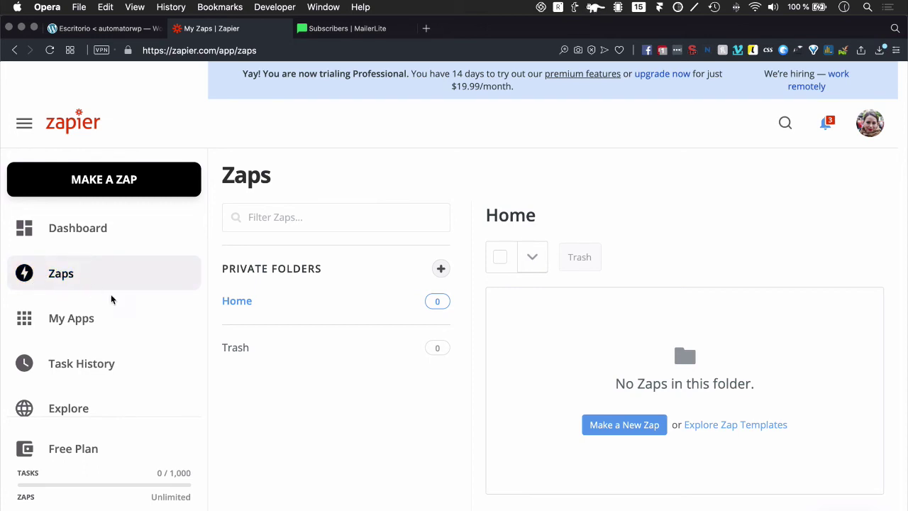
# Step: Create a new Zap and name it 'Registro en trincheradev > suscripción mailerlite'
pyautogui.click(628, 425)
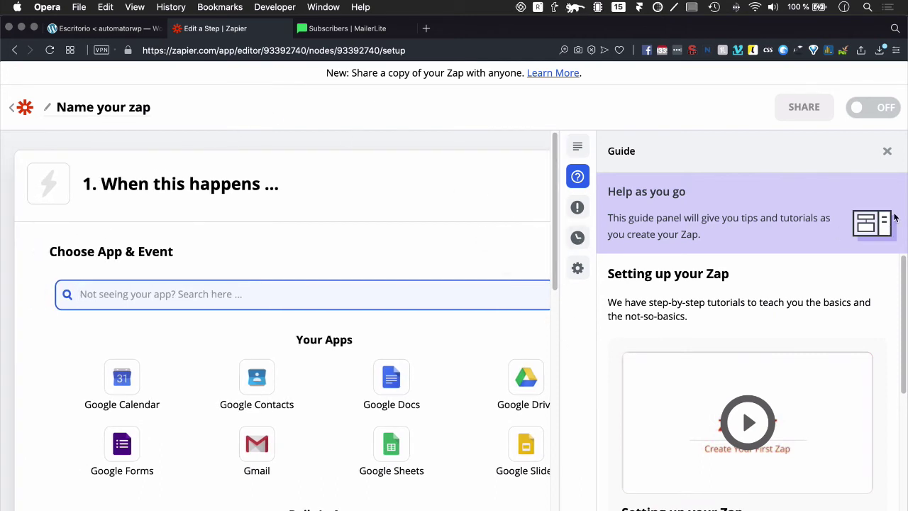
pyautogui.click(886, 151)
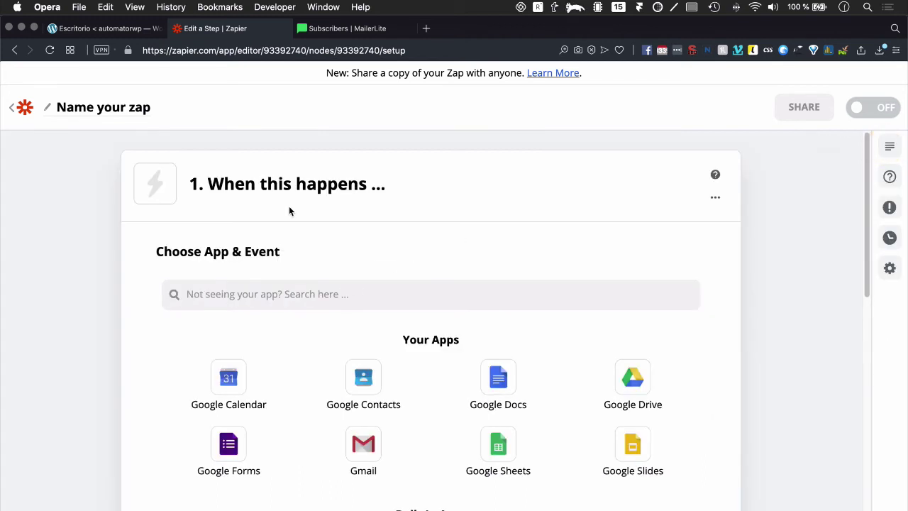
pyautogui.click(72, 114)
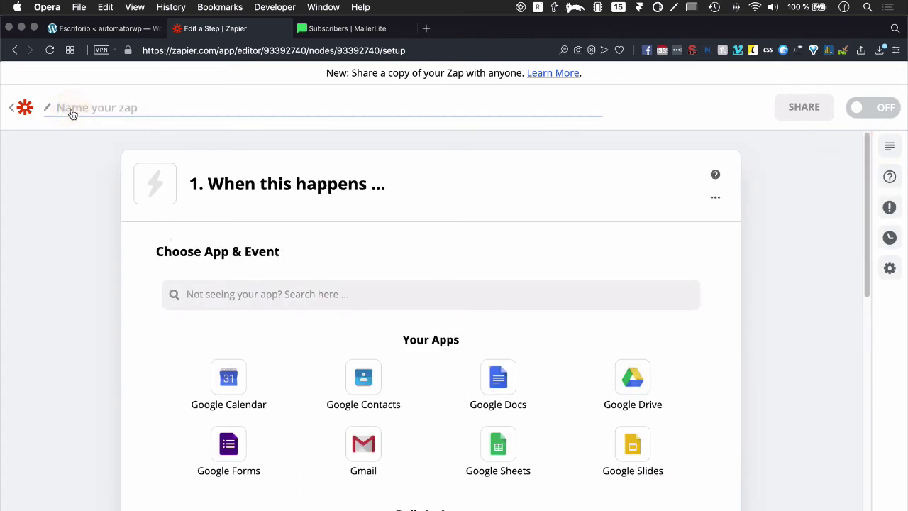
pyautogui.write('Registro en trincher')
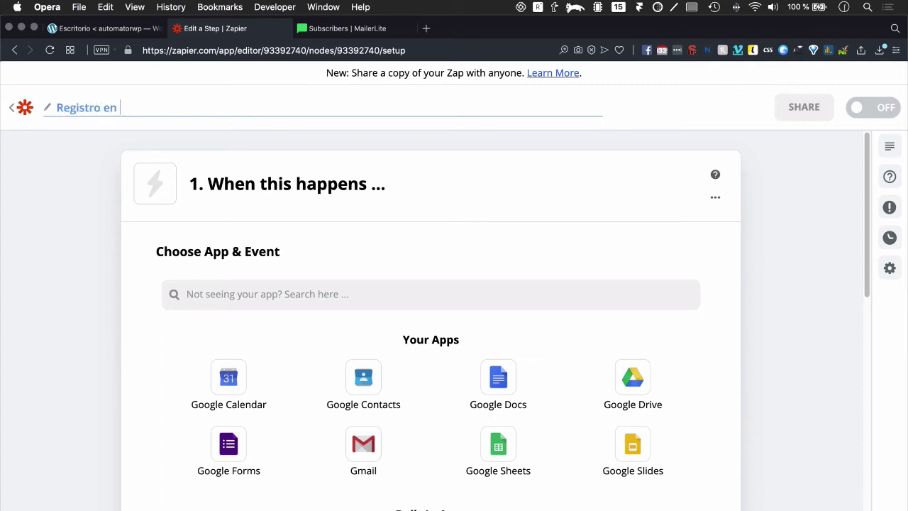
pyautogui.write('dev')
pyautogui.click(171, 107)
pyautogui.write('a')
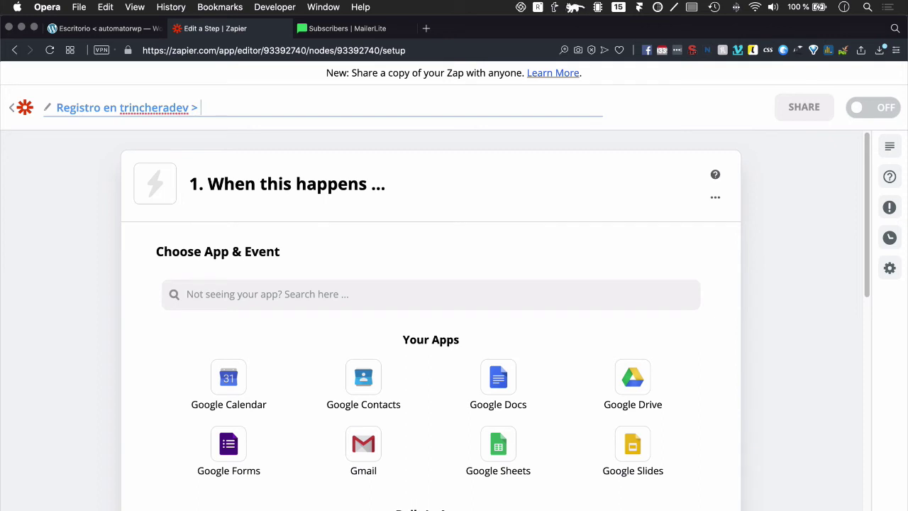
pyautogui.write('suscripción mailerlite')
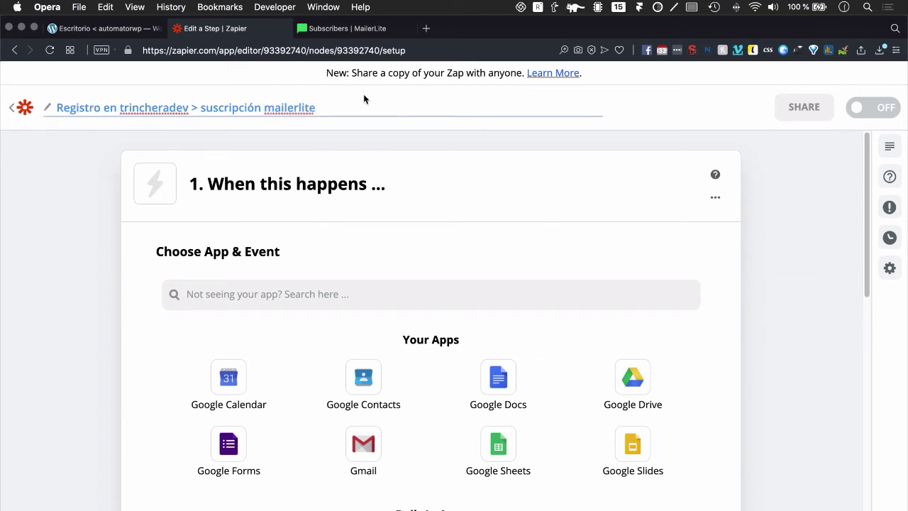
pyautogui.click(260, 215)
# Step: Set the Zap trigger to Webhooks by Zapier with the Catch Hook event and continue
pyautogui.click(222, 293)
pyautogui.write('webho')
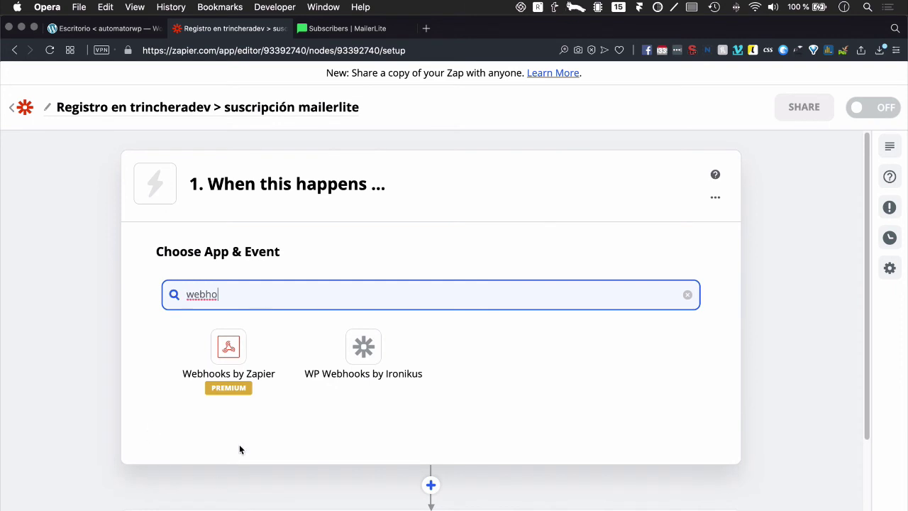
pyautogui.click(224, 365)
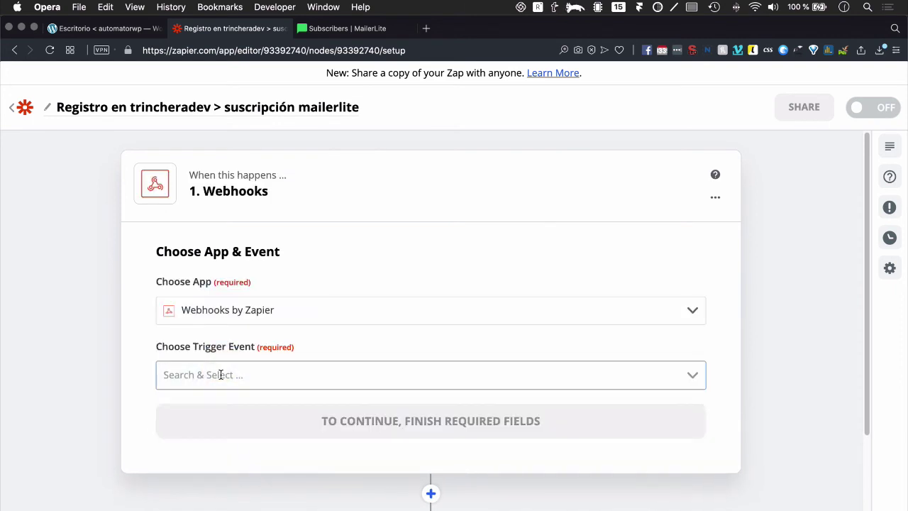
pyautogui.click(219, 375)
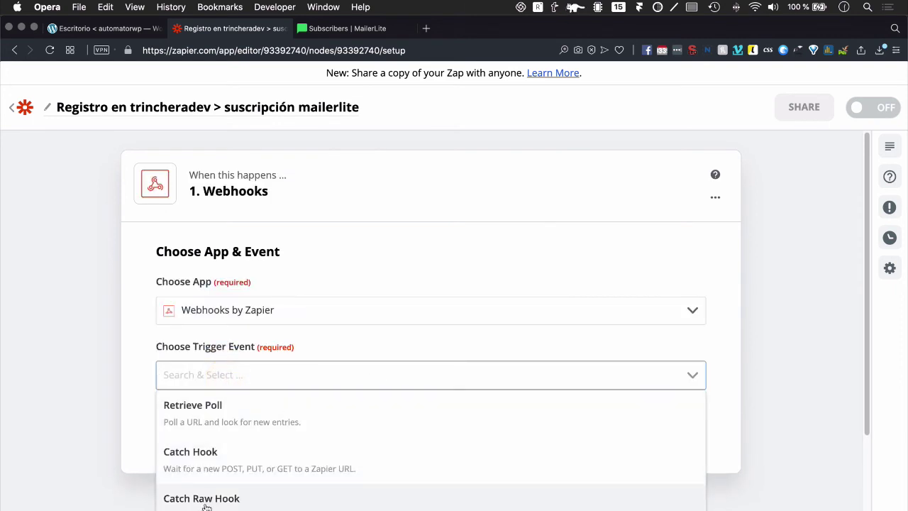
pyautogui.click(213, 461)
pyautogui.click(237, 424)
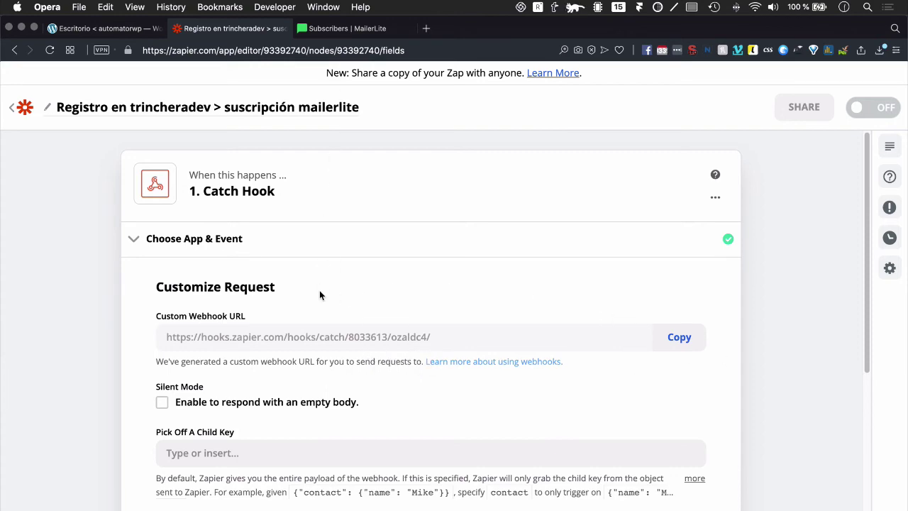
pyautogui.scroll(-3, 320, 290)
pyautogui.scroll(3, 319, 290)
# Step: In MailerLite's Groups, open MEETUP automatorwp and confirm it has 0 subscribers
pyautogui.click(339, 28)
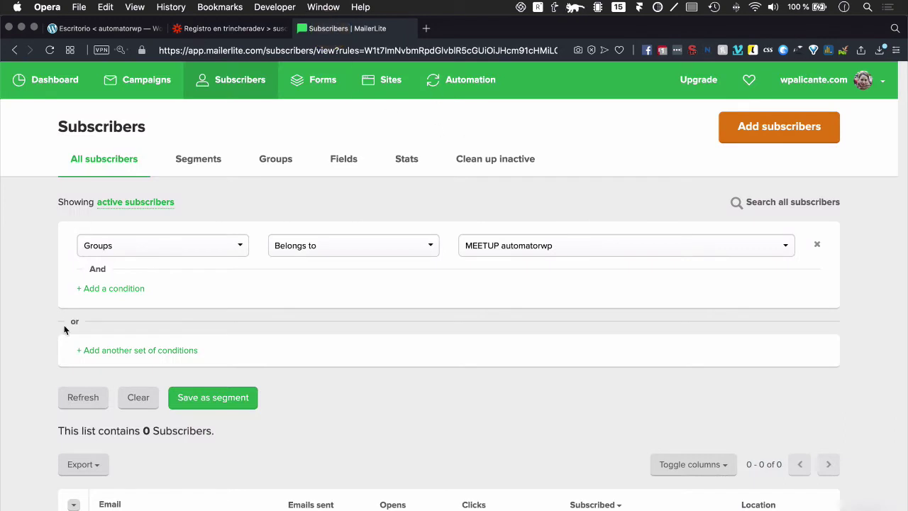
pyautogui.scroll(-1, 290, 314)
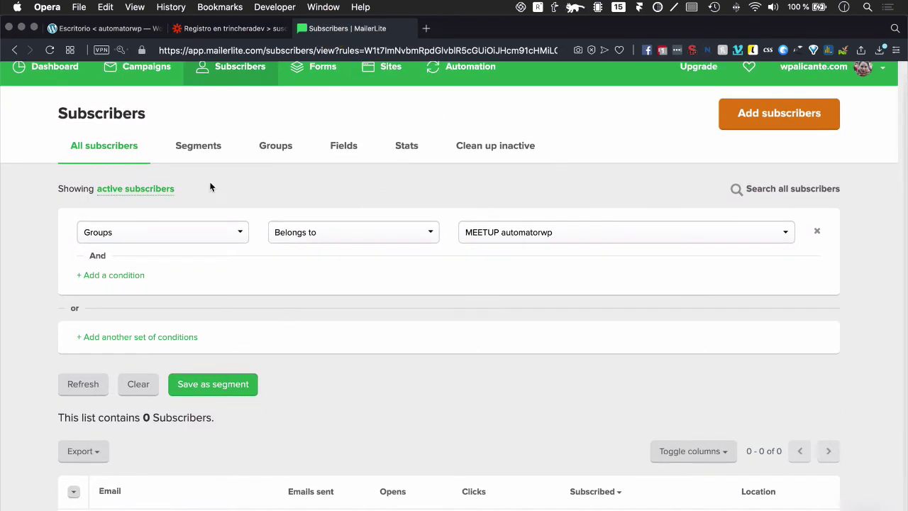
pyautogui.scroll(1, 210, 187)
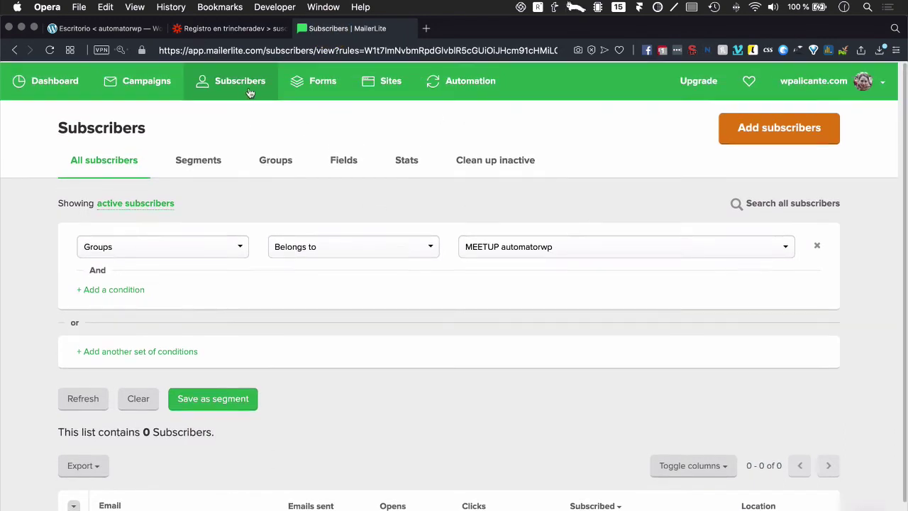
pyautogui.click(276, 168)
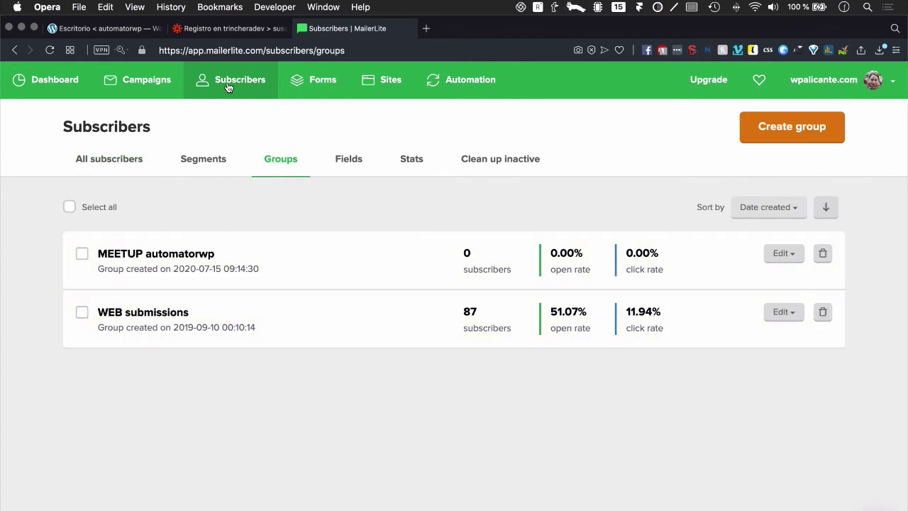
pyautogui.click(155, 264)
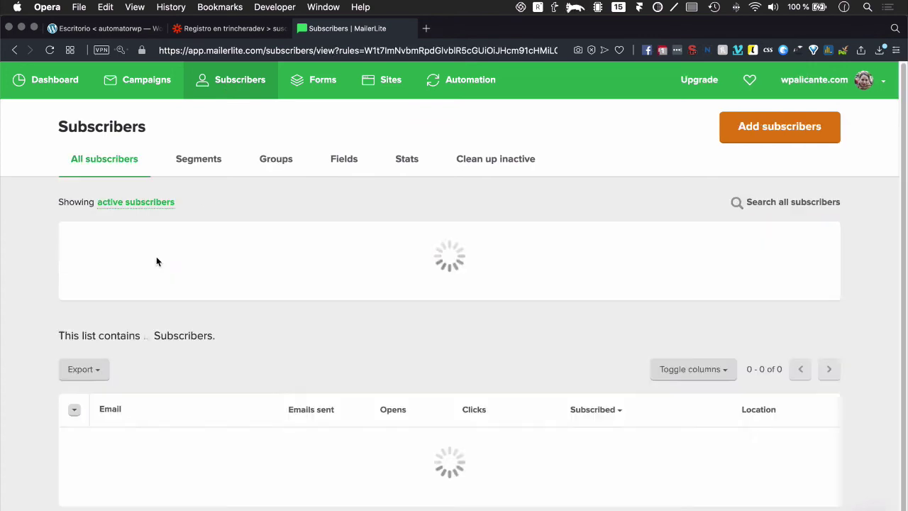
# Step: Copy the Catch Hook's custom webhook URL from the Zap editor
pyautogui.click(243, 29)
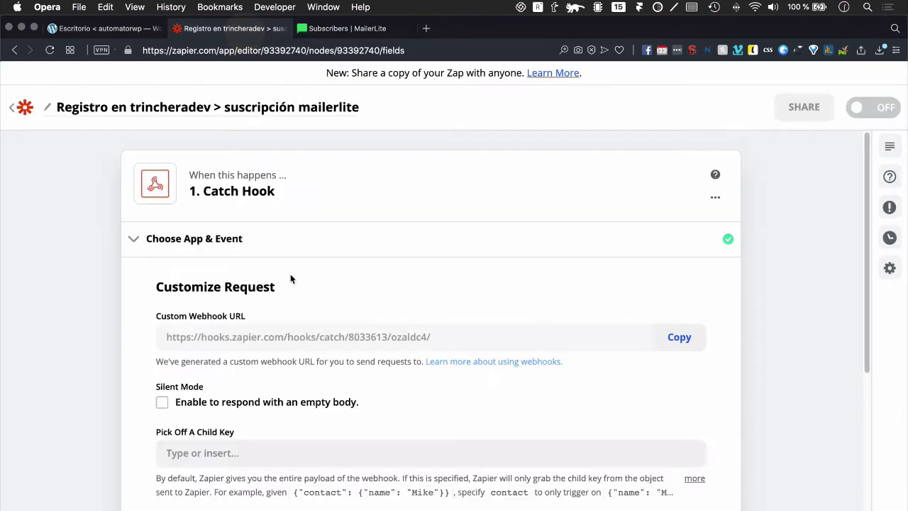
pyautogui.click(683, 340)
pyautogui.click(683, 341)
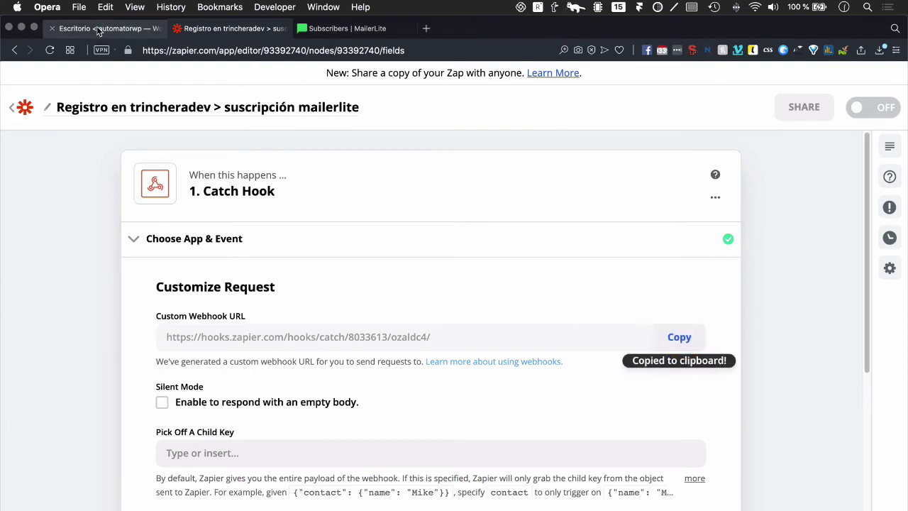
pyautogui.click(98, 28)
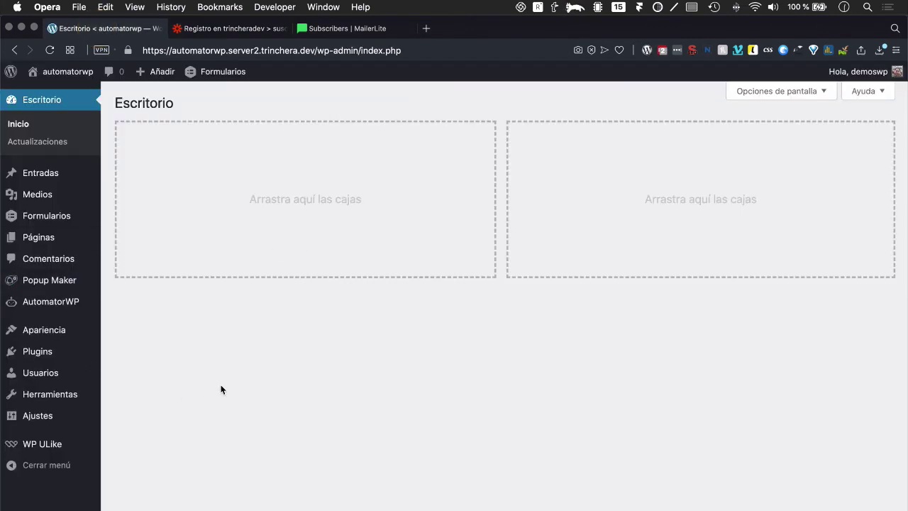
# Step: Activate the AutomatorWP - Webhooks plugin and show the AutomatorWP Automatizaciones list
pyautogui.click(37, 358)
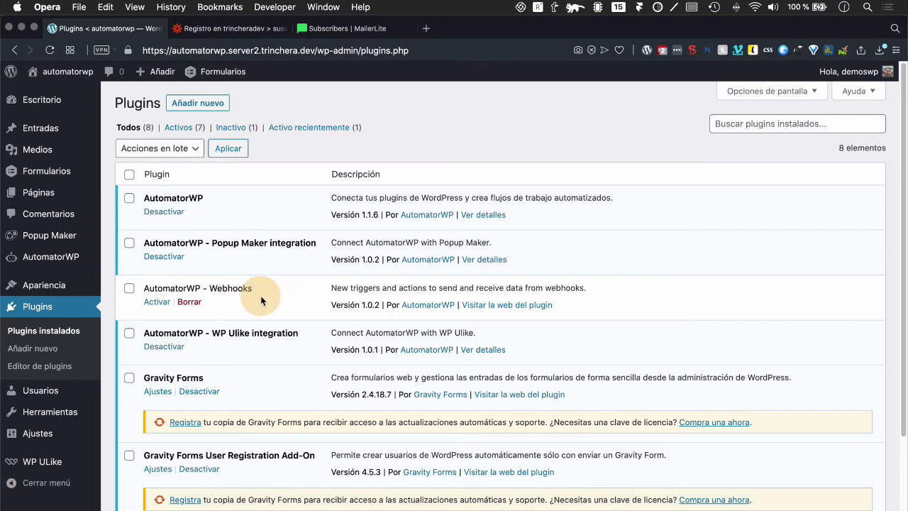
pyautogui.click(156, 302)
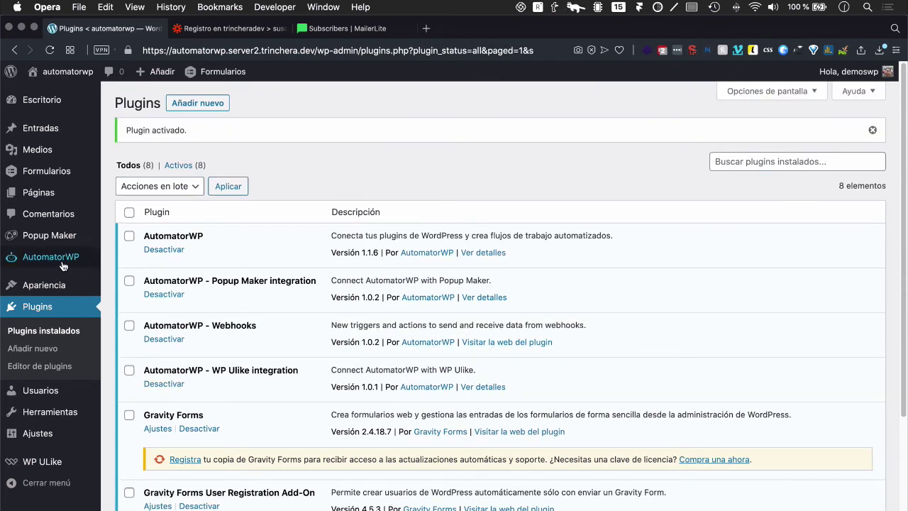
pyautogui.moveTo(51, 263)
pyautogui.click(143, 261)
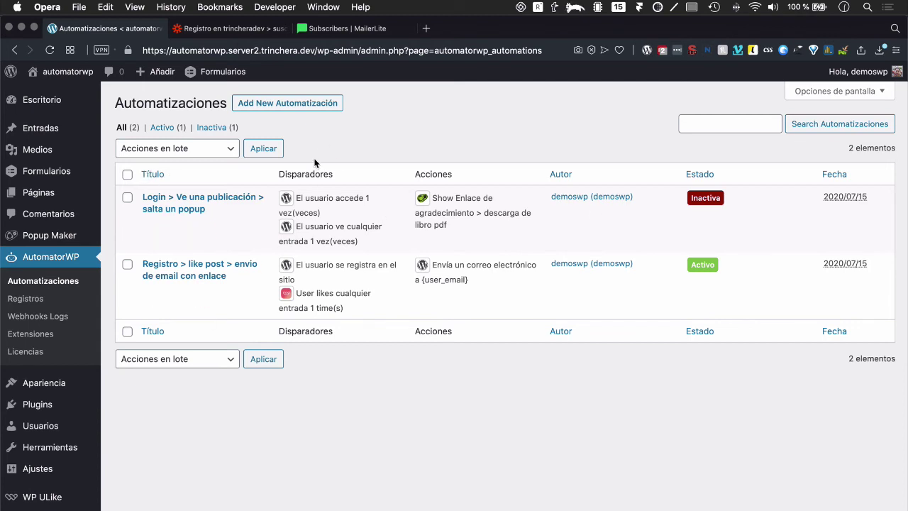
# Step: Add a new AutomatorWP automation and title it 'Registro > suscripción mailerlite'
pyautogui.click(287, 107)
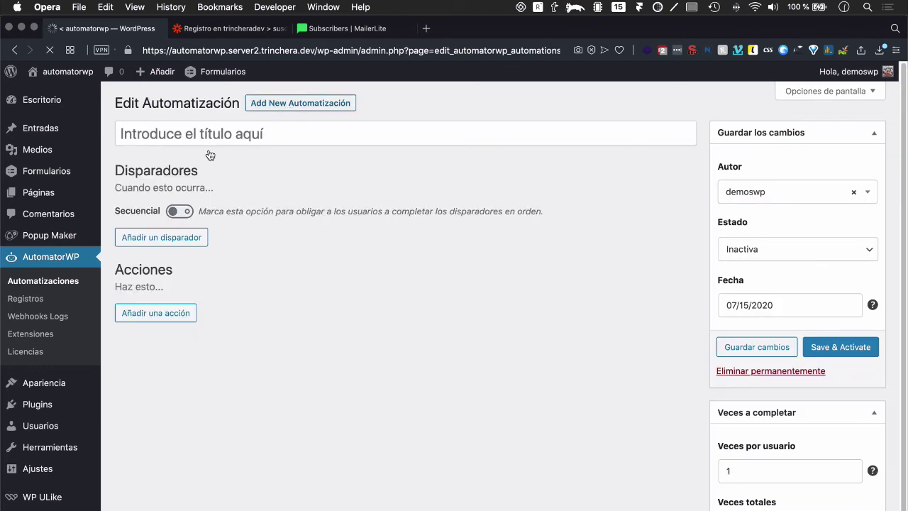
pyautogui.click(188, 133)
pyautogui.write('Registro > ')
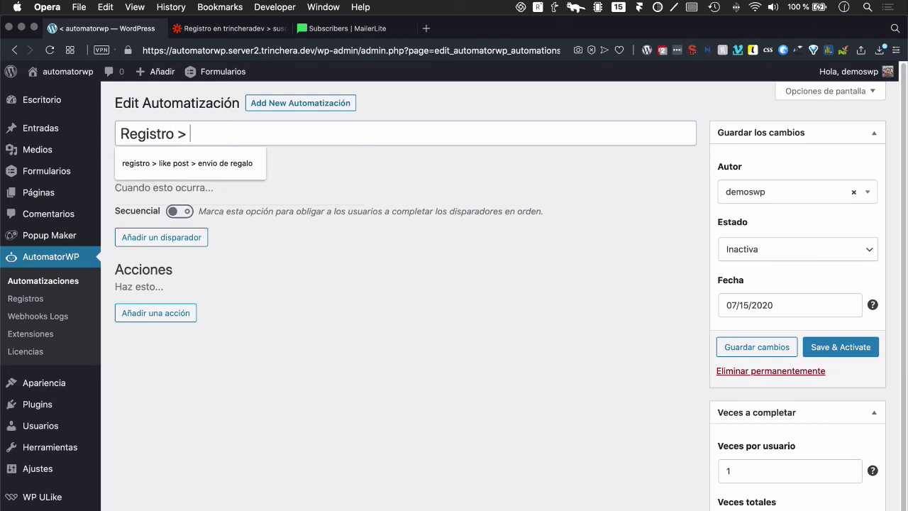
pyautogui.write('añadir a newsl')
pyautogui.press('BackSpace')
pyautogui.press('BackSpace')
pyautogui.click(231, 28)
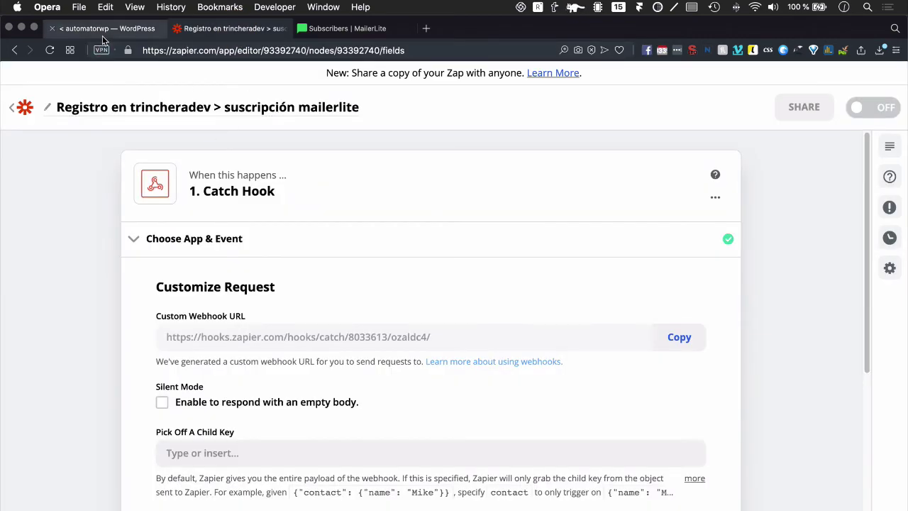
pyautogui.click(103, 29)
pyautogui.moveTo(190, 134); pyautogui.dragTo(314, 138)
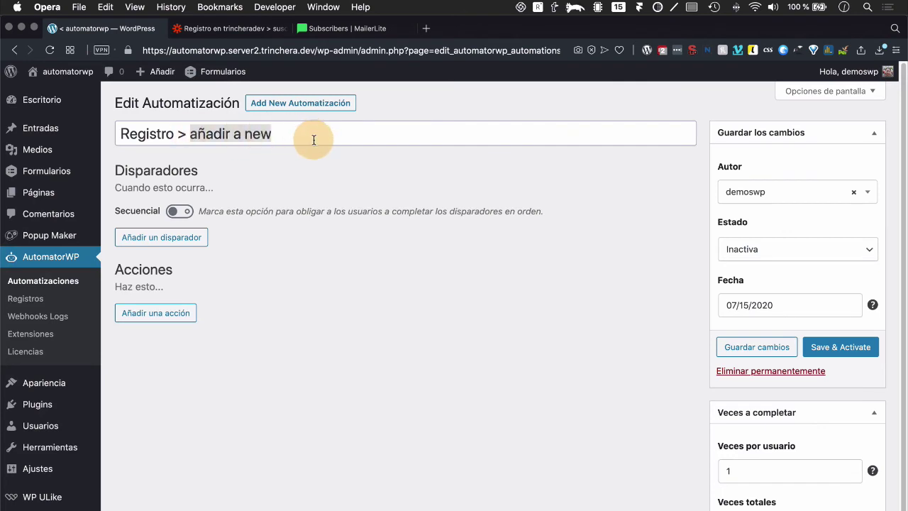
pyautogui.write('suscripcion mailerlite')
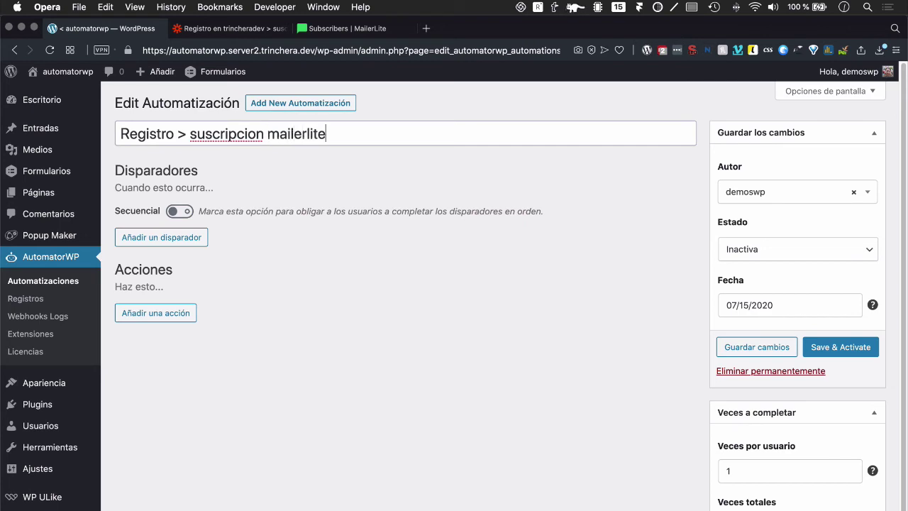
pyautogui.click(256, 135)
pyautogui.press('BackSpace')
# Step: Finish the accented title and set the trigger to WordPress 'El usuario se registra en el sitio'
pyautogui.write('ó')
pyautogui.click(159, 237)
pyautogui.click(222, 282)
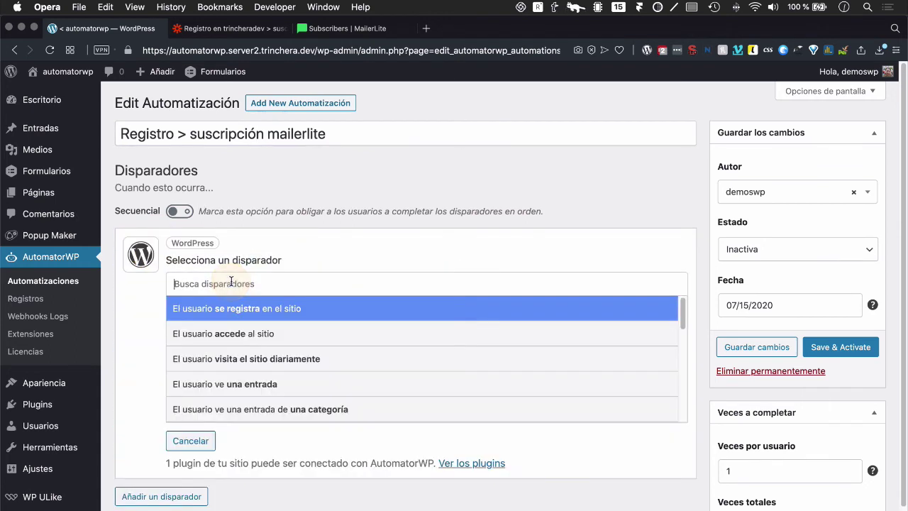
pyautogui.click(240, 317)
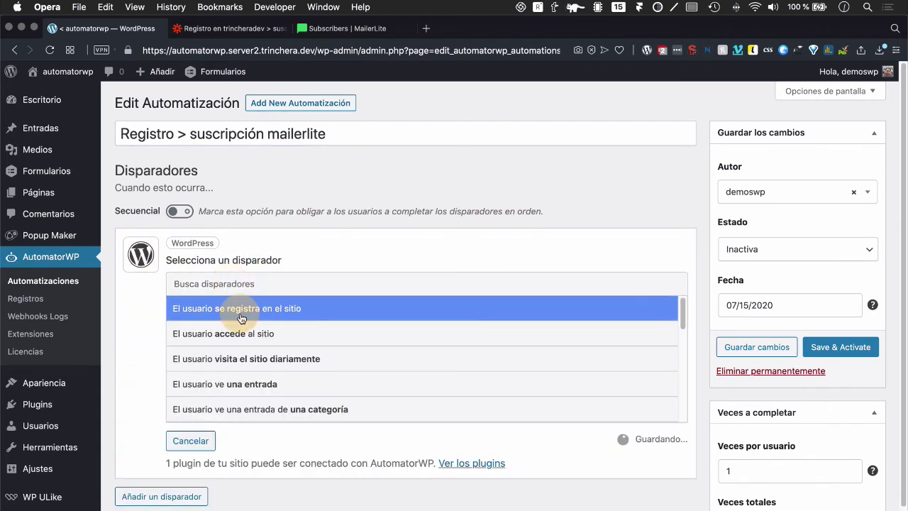
# Step: Add an AutomatorWP 'Send data to webhook' action using the pasted Zapier webhook URL
pyautogui.click(156, 375)
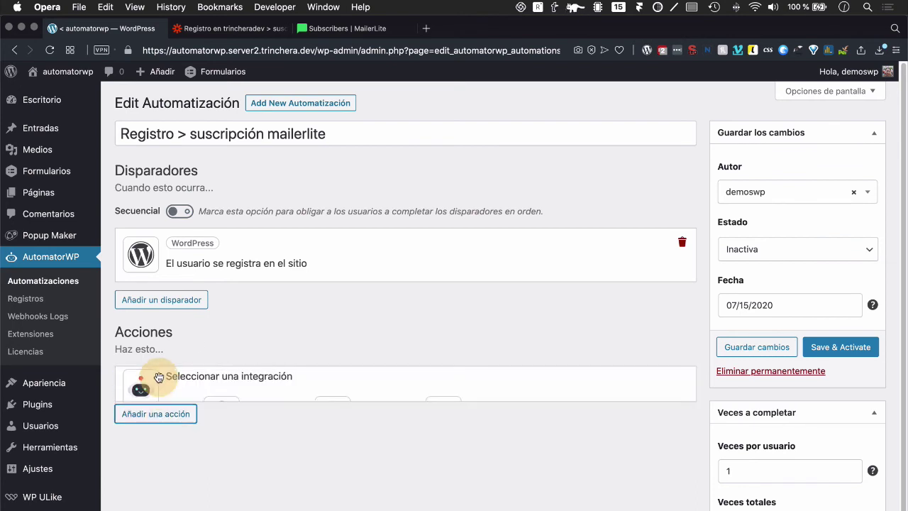
pyautogui.click(322, 432)
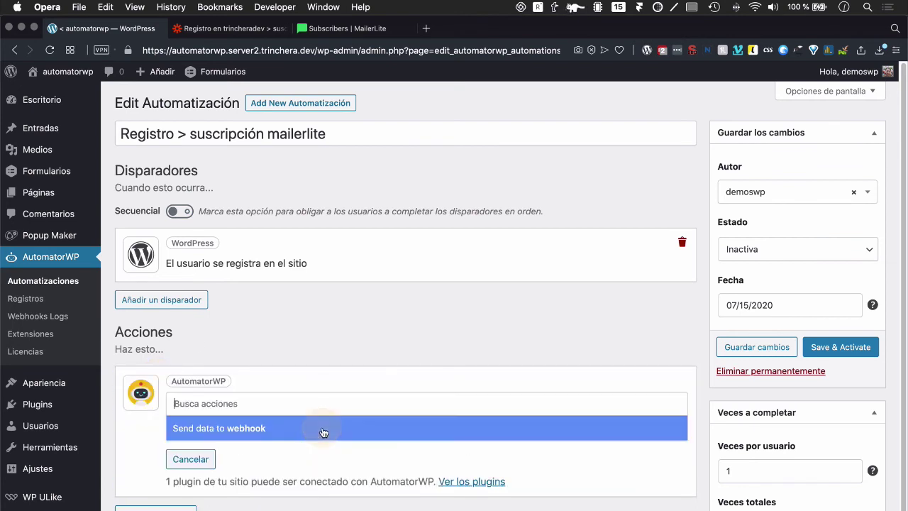
pyautogui.click(217, 429)
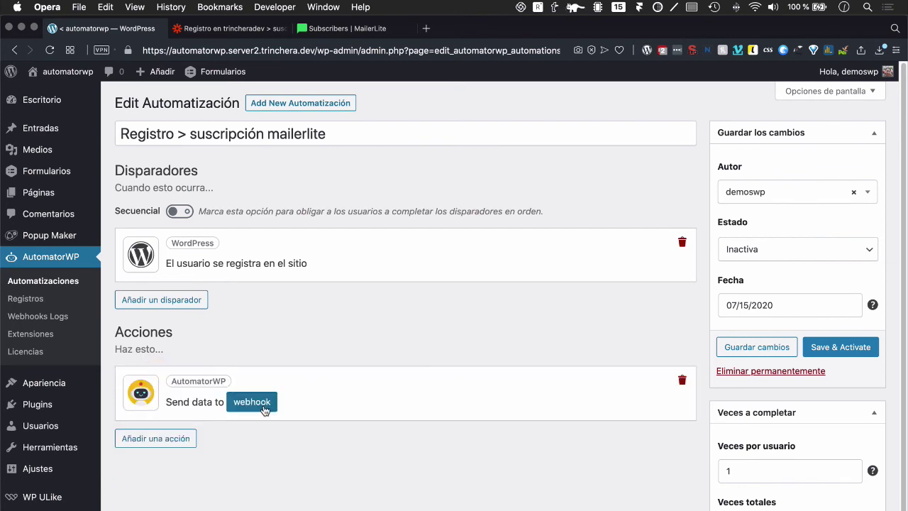
pyautogui.click(261, 408)
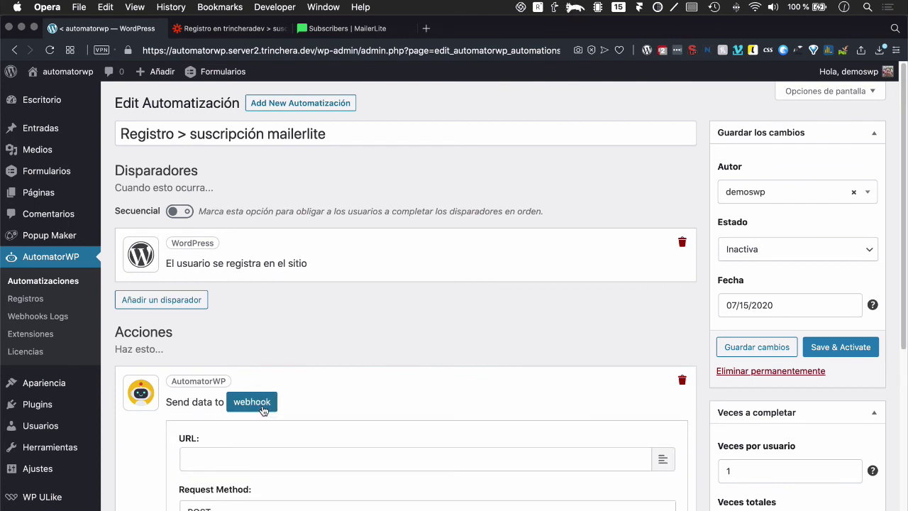
pyautogui.click(236, 455)
pyautogui.press('super+v')
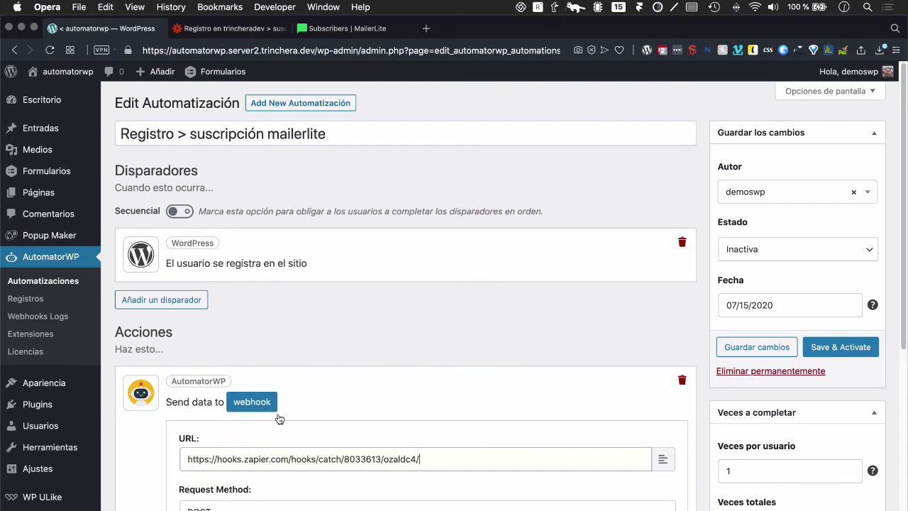
pyautogui.scroll(-4, 393, 337)
pyautogui.scroll(-3, 251, 326)
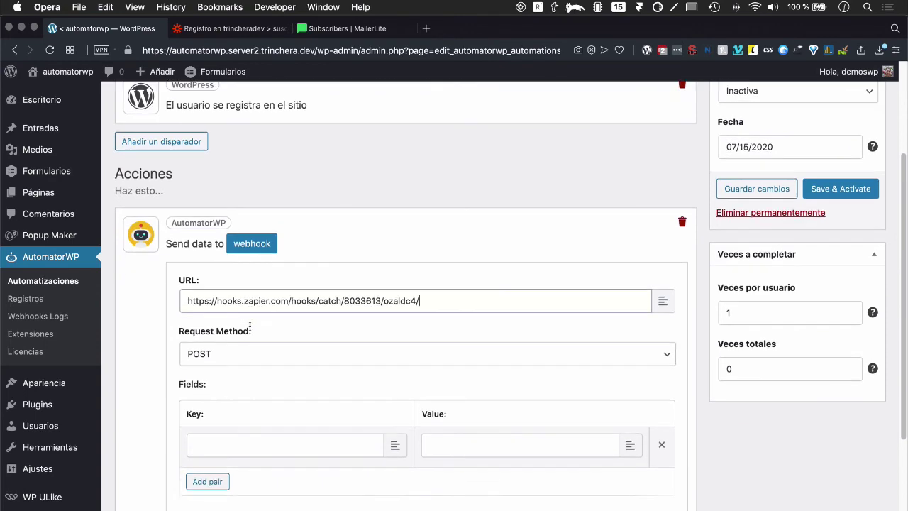
pyautogui.click(231, 29)
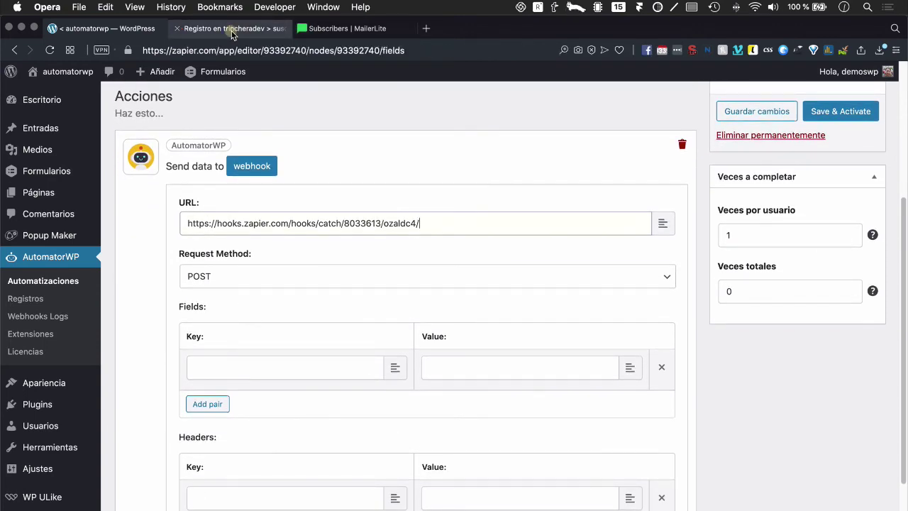
pyautogui.click(107, 28)
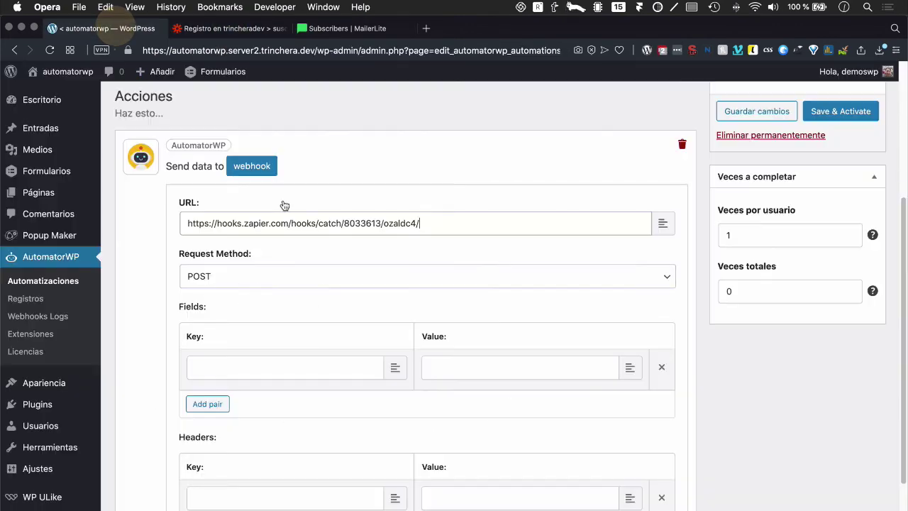
# Step: Add Nombre and Email key rows, initially mapping Nombre to {first_name}
pyautogui.click(246, 364)
pyautogui.scroll(5, 209, 390)
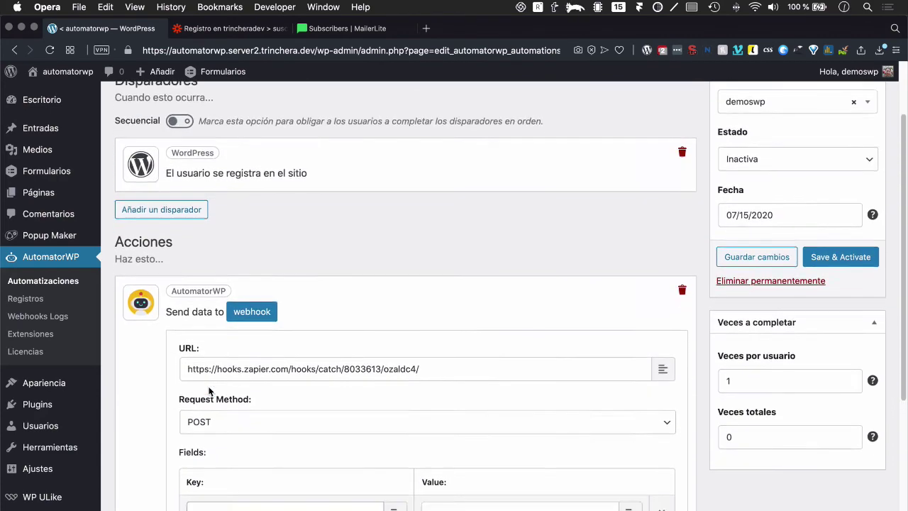
pyautogui.scroll(-4, 208, 419)
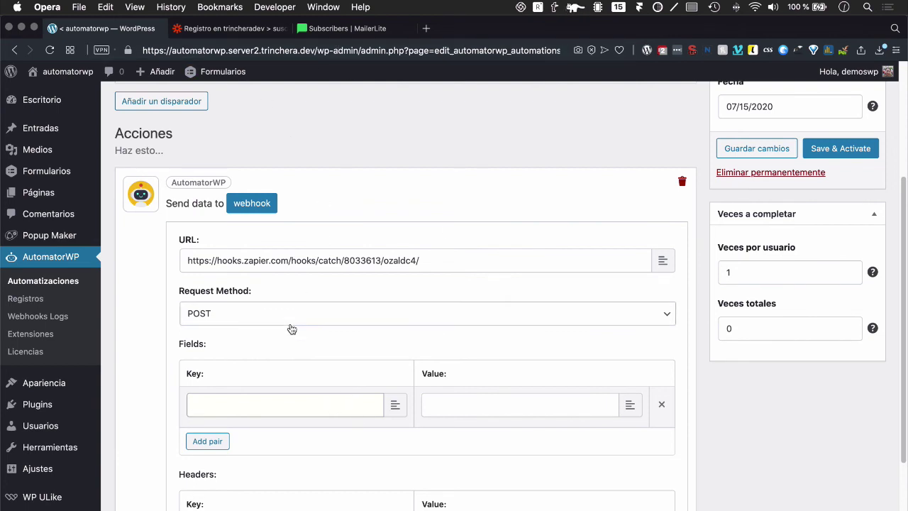
pyautogui.write('Nombre')
pyautogui.click(206, 441)
pyautogui.click(221, 447)
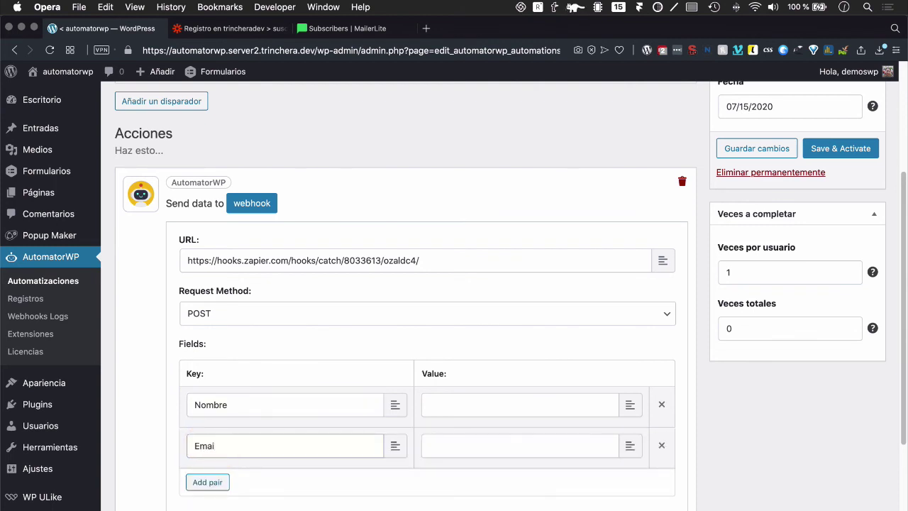
pyautogui.click(490, 403)
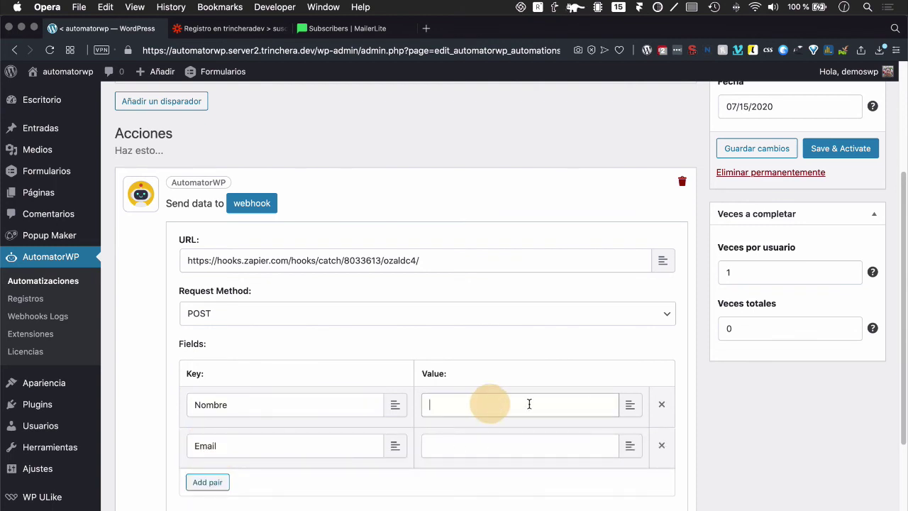
pyautogui.click(628, 409)
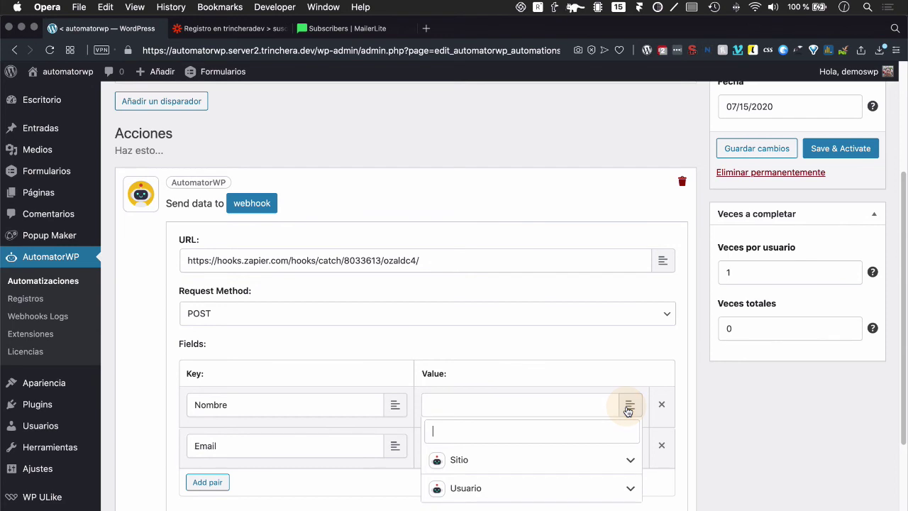
pyautogui.click(492, 490)
pyautogui.scroll(-2, 513, 481)
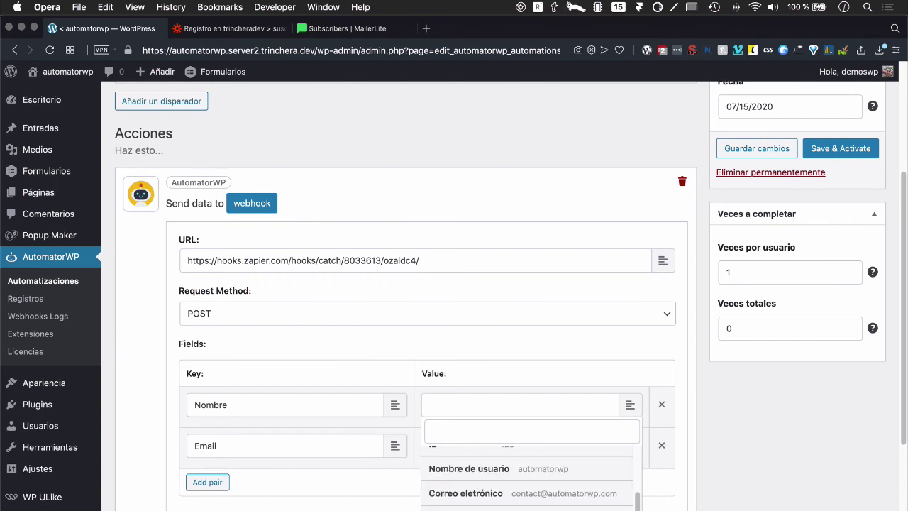
pyautogui.click(557, 465)
# Step: Change the Nombre value to the {user_login} placeholder, removing {first_name}
pyautogui.click(629, 444)
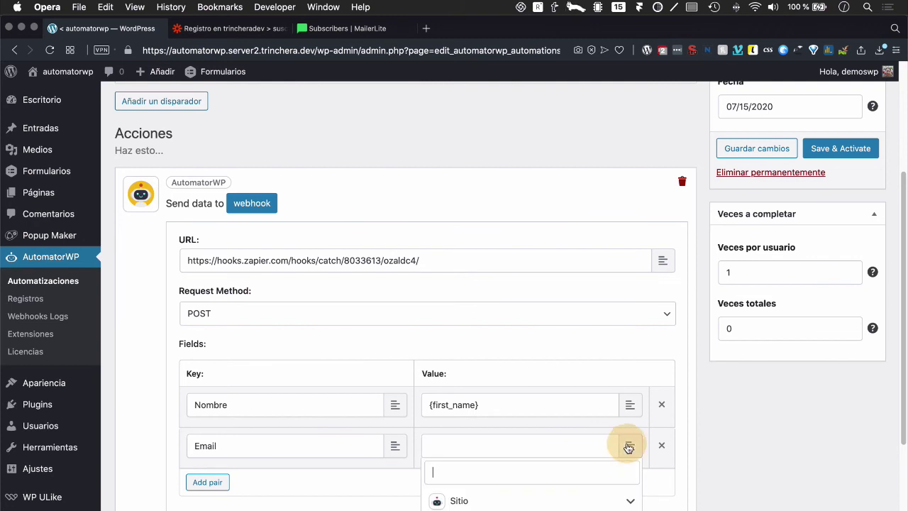
pyautogui.click(532, 404)
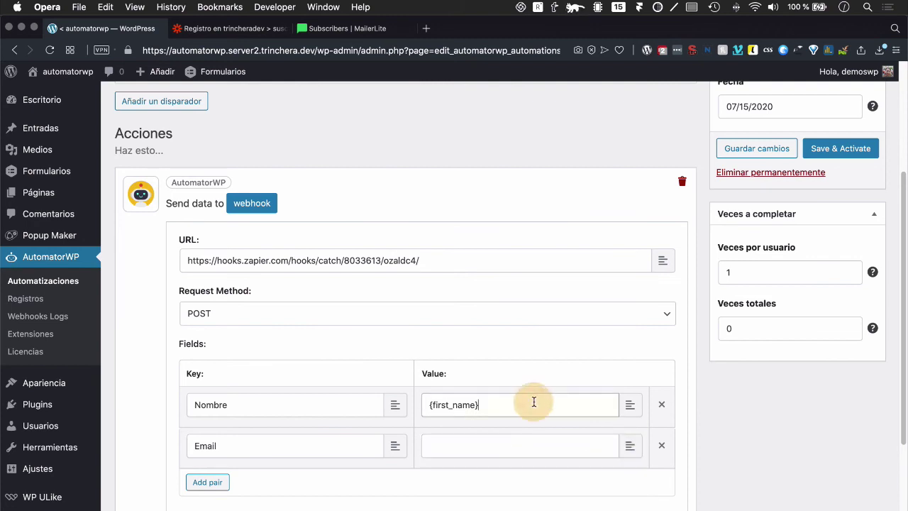
pyautogui.click(629, 404)
pyautogui.click(486, 489)
pyautogui.scroll(-2, 482, 489)
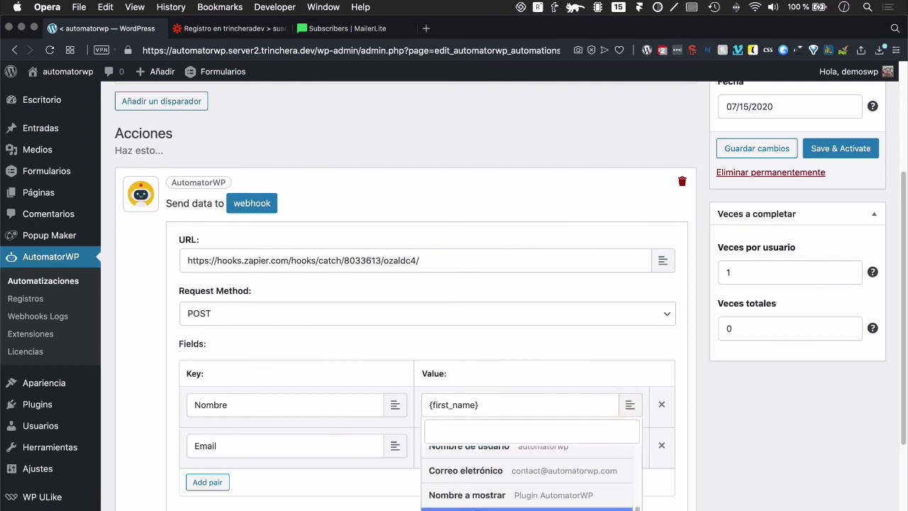
pyautogui.scroll(3, 481, 495)
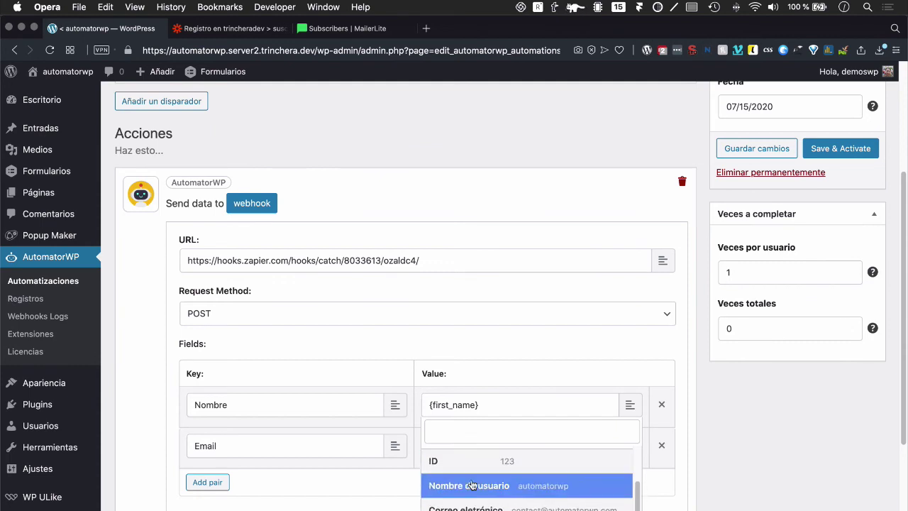
pyautogui.click(468, 488)
pyautogui.click(481, 447)
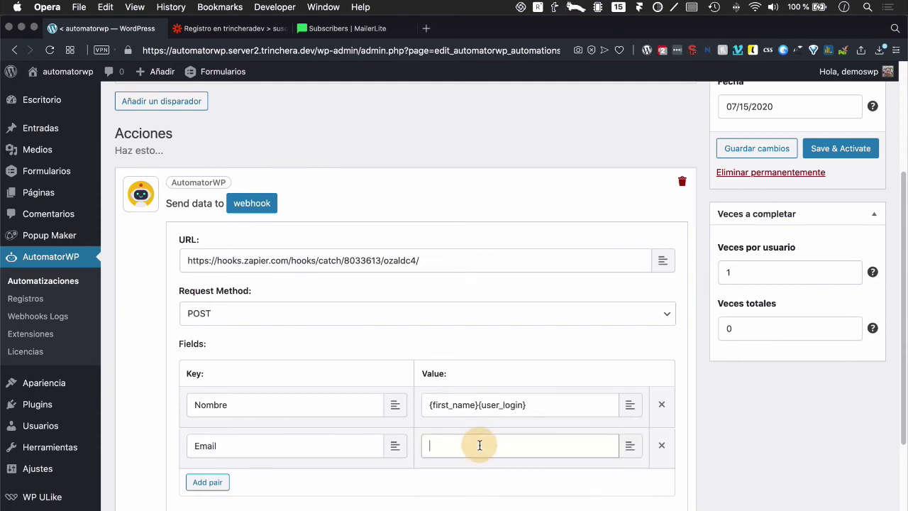
pyautogui.moveTo(479, 404); pyautogui.dragTo(389, 404)
pyautogui.press('BackSpace')
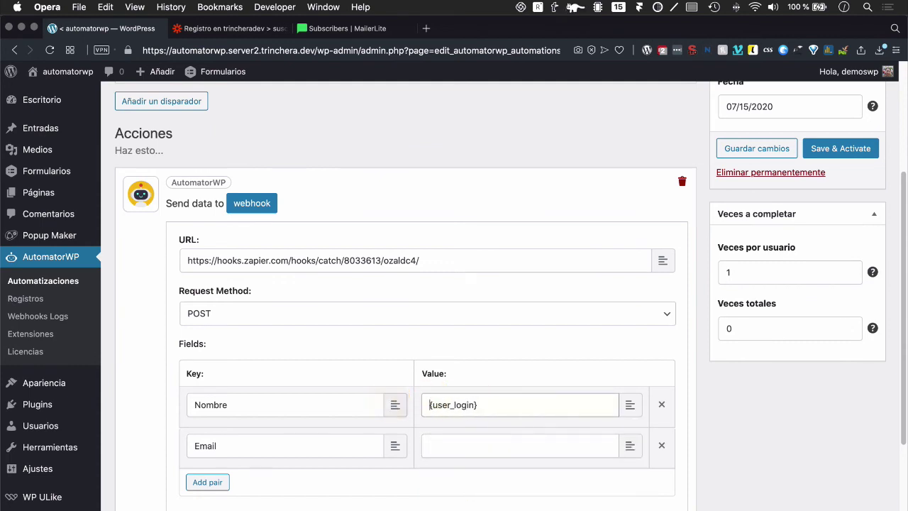
# Step: Map the Email value to {user_email} and save the webhook action
pyautogui.click(630, 445)
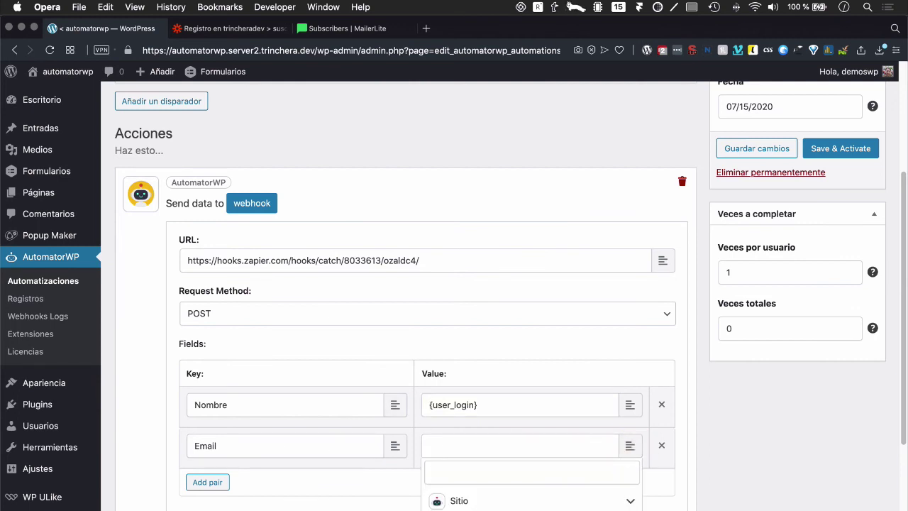
pyautogui.scroll(-1, 531, 501)
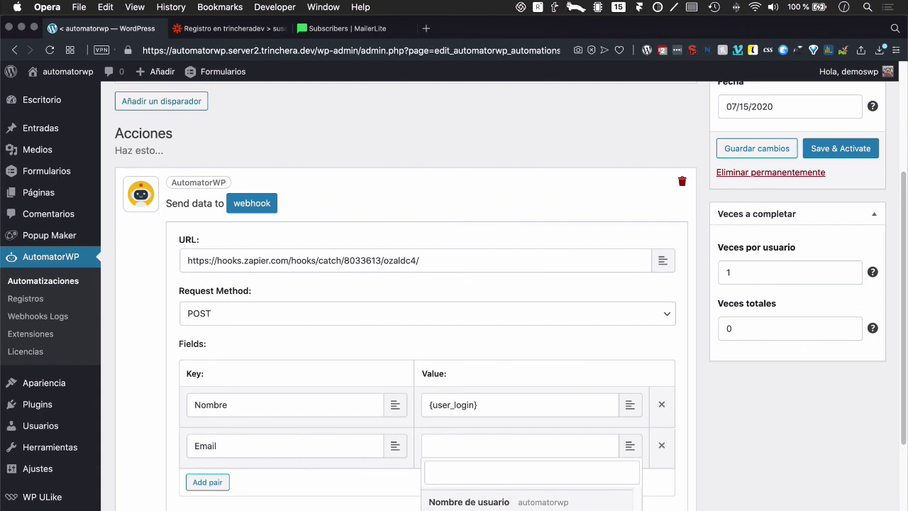
pyautogui.click(472, 508)
pyautogui.scroll(-5, 264, 496)
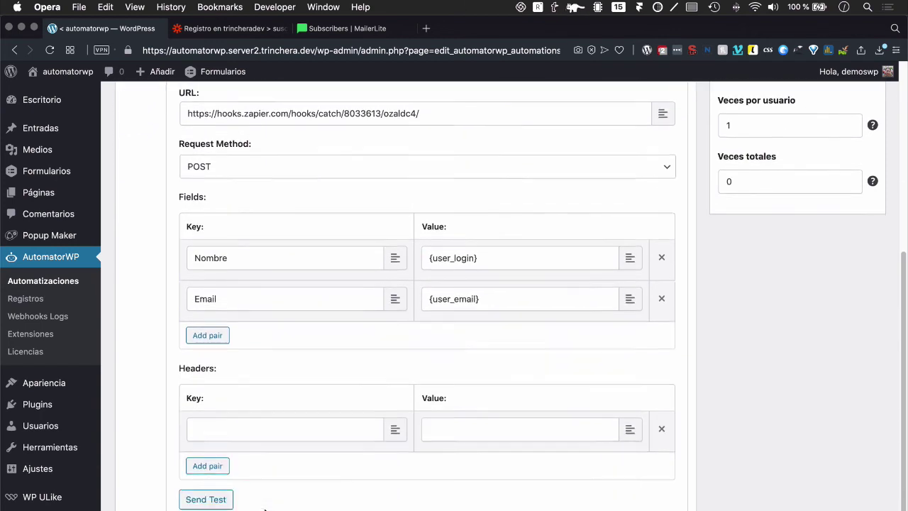
pyautogui.click(202, 462)
# Step: Send a test from the webhook action, then save the automation with Guardar cambios
pyautogui.click(248, 366)
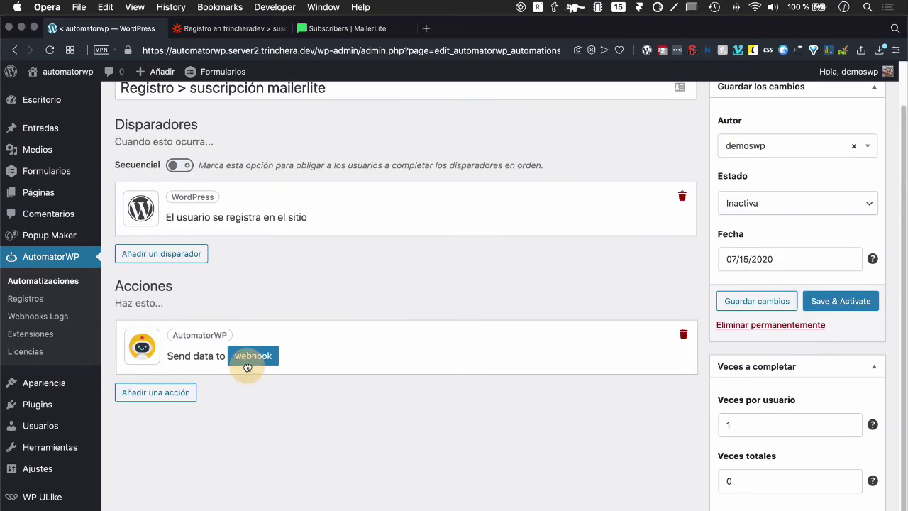
pyautogui.scroll(-8, 241, 390)
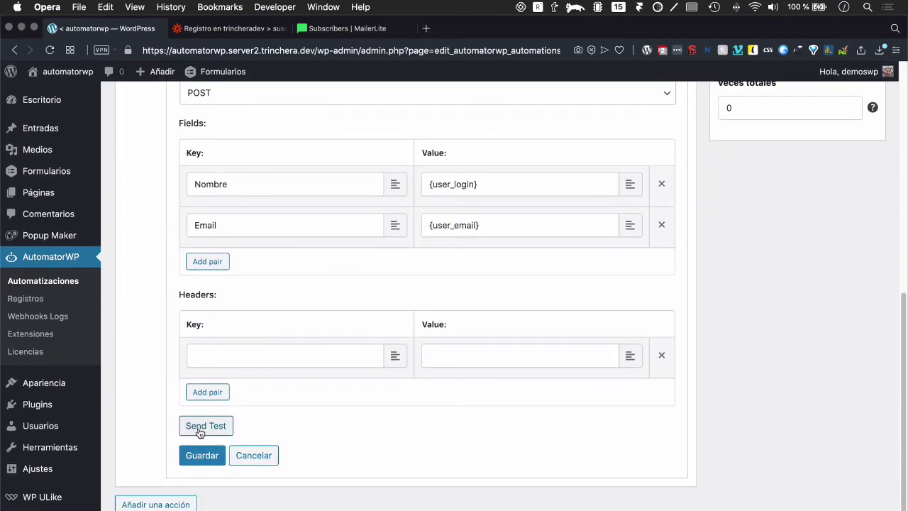
pyautogui.click(203, 428)
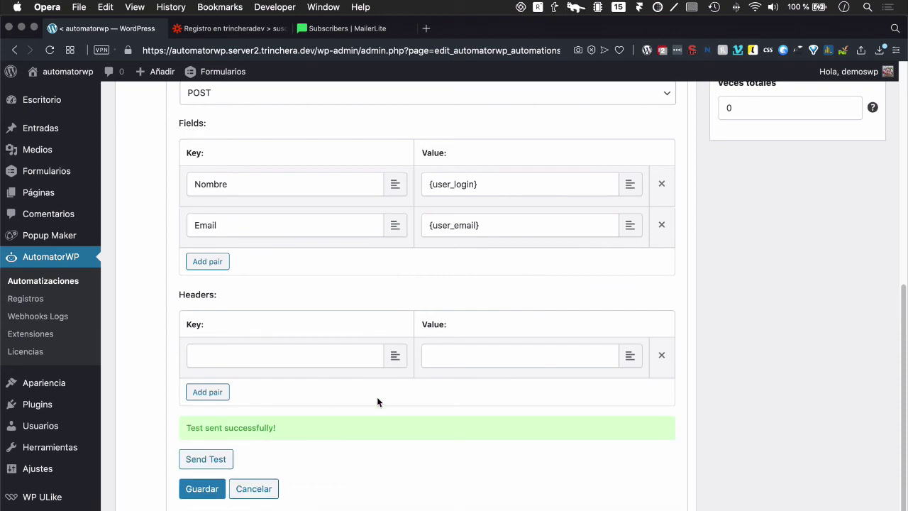
pyautogui.scroll(10, 377, 397)
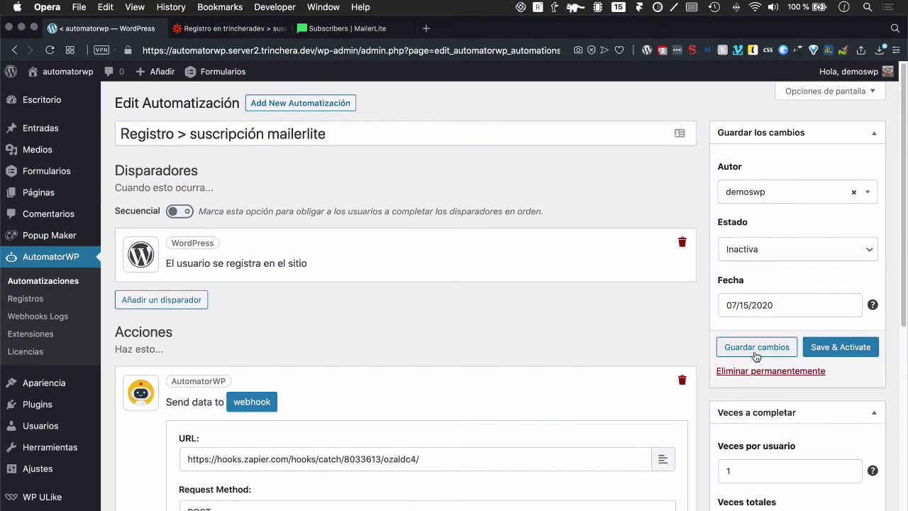
pyautogui.click(753, 351)
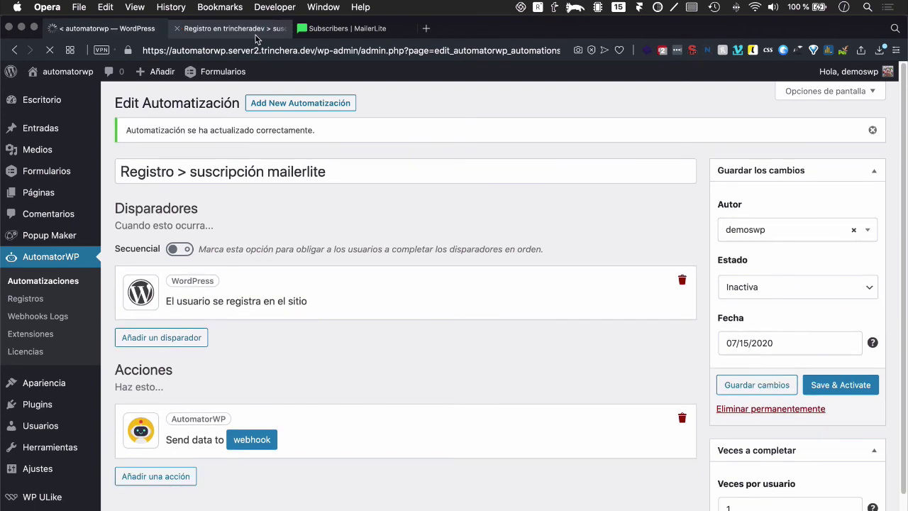
# Step: Test the Catch Hook, confirm Request A carries Nombre and Email, and continue
pyautogui.click(252, 32)
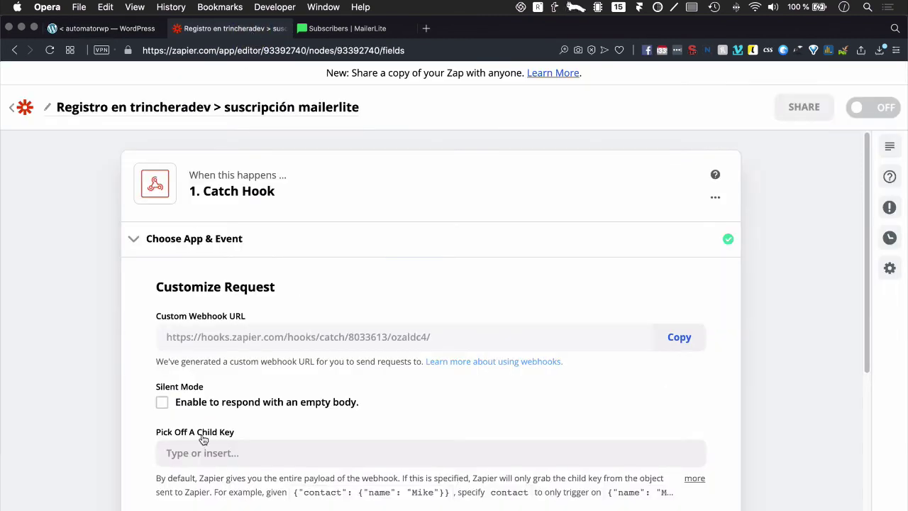
pyautogui.scroll(-3, 205, 442)
pyautogui.click(248, 493)
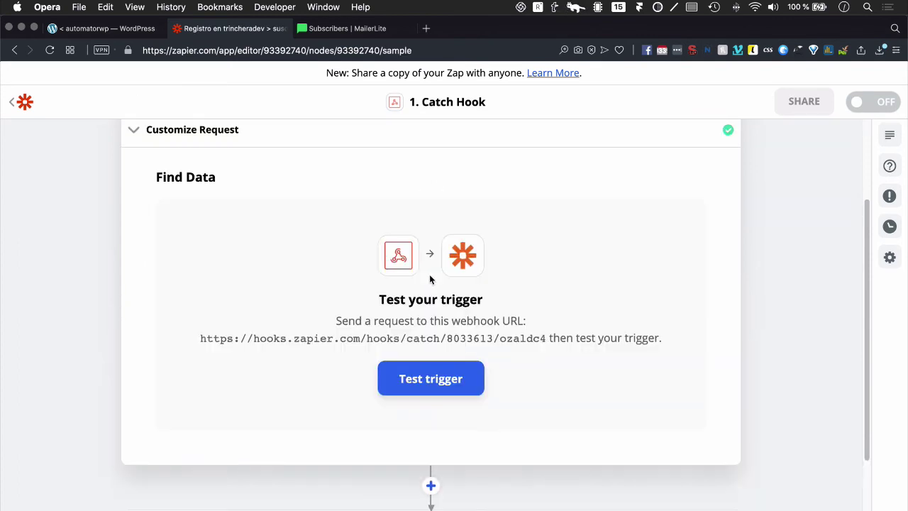
pyautogui.click(416, 375)
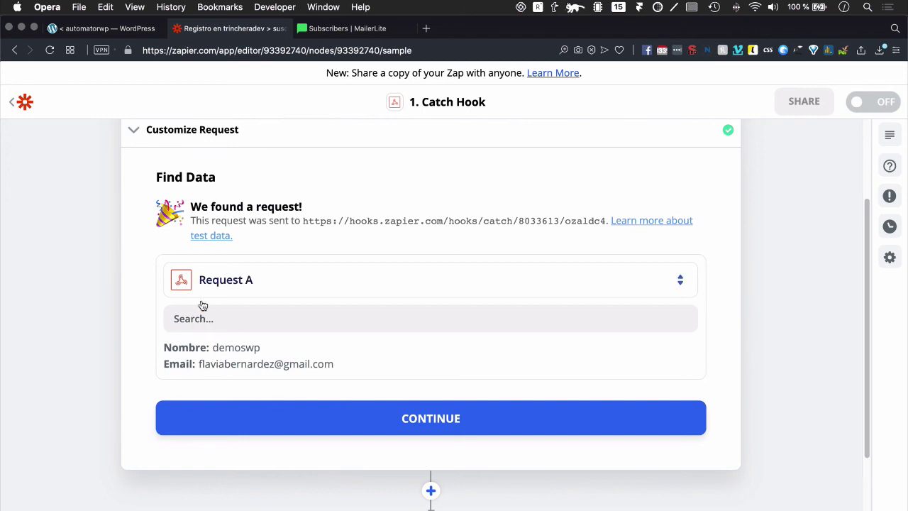
pyautogui.click(377, 429)
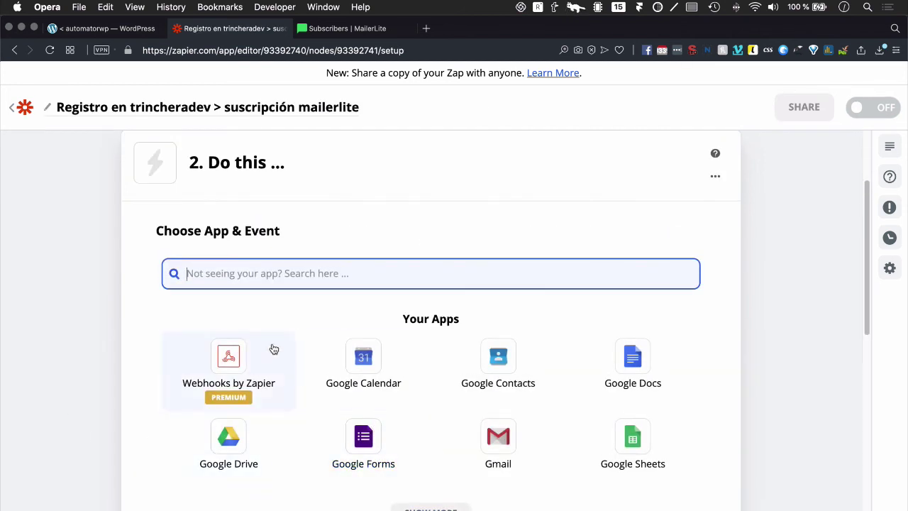
# Step: Set the Zap's action to the MailerLite app with the Create/Update Subscriber event
pyautogui.scroll(3, 293, 281)
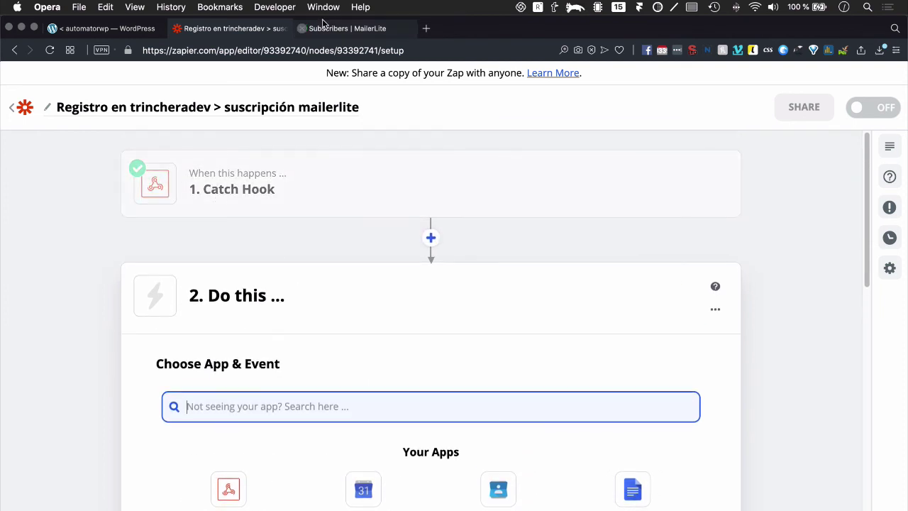
pyautogui.click(321, 27)
pyautogui.click(250, 27)
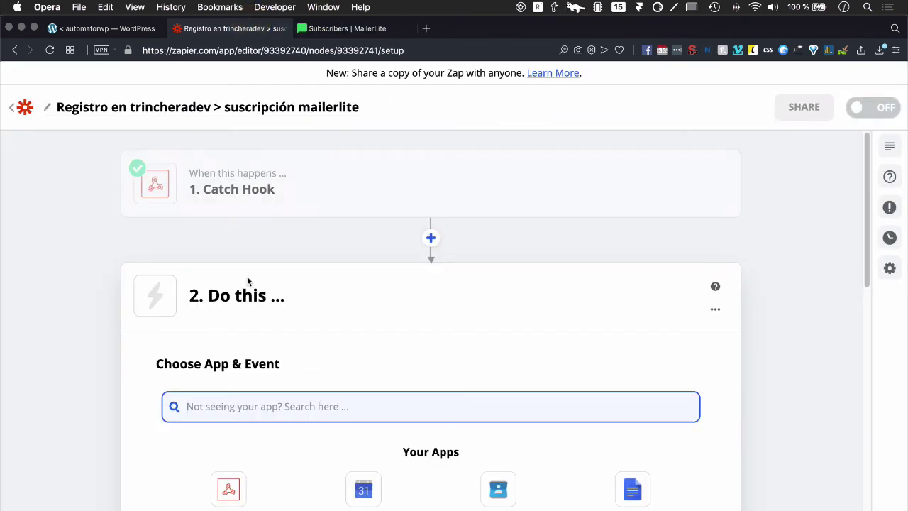
pyautogui.write('mailer')
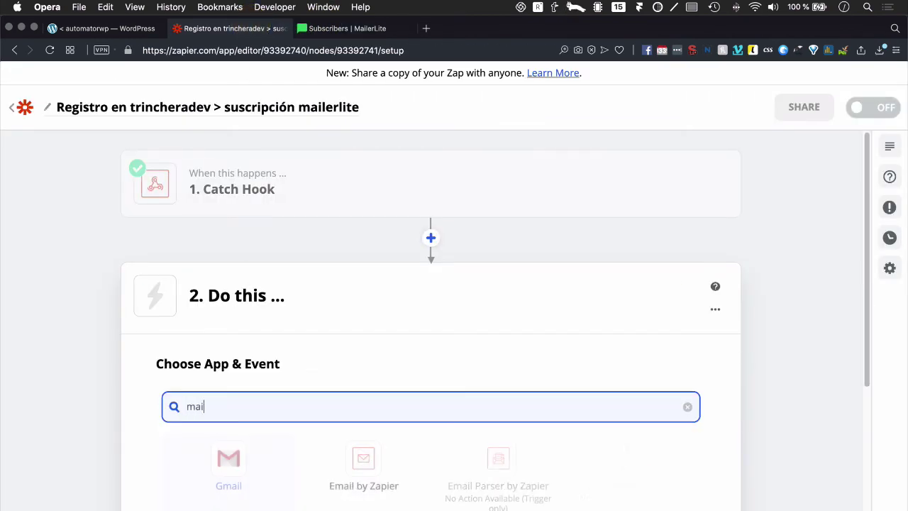
pyautogui.click(228, 489)
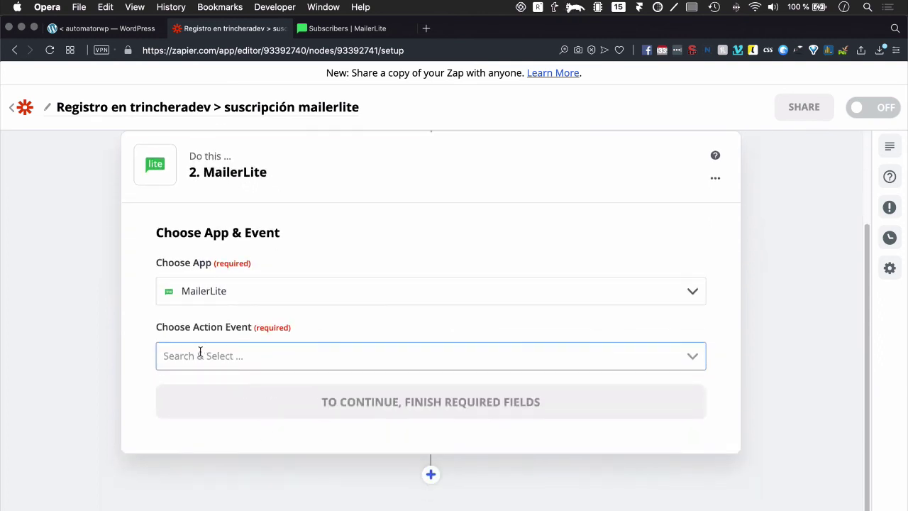
pyautogui.click(201, 352)
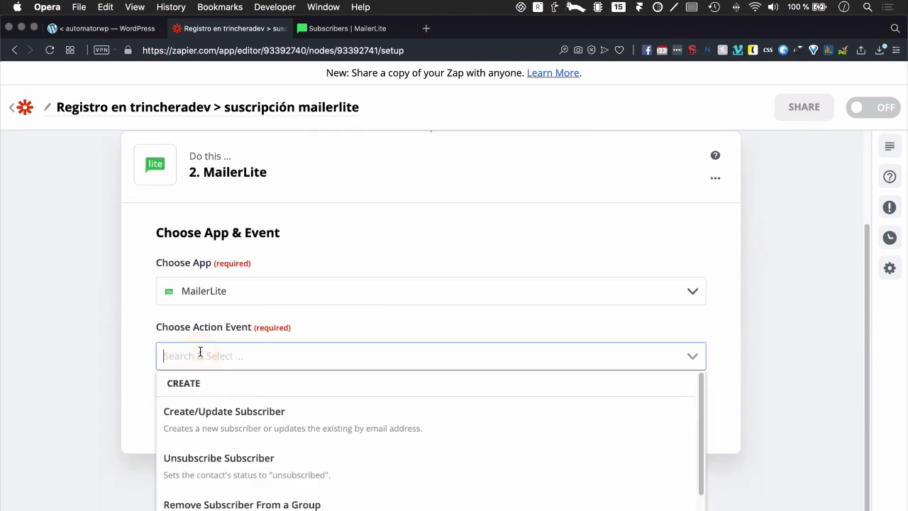
pyautogui.click(217, 421)
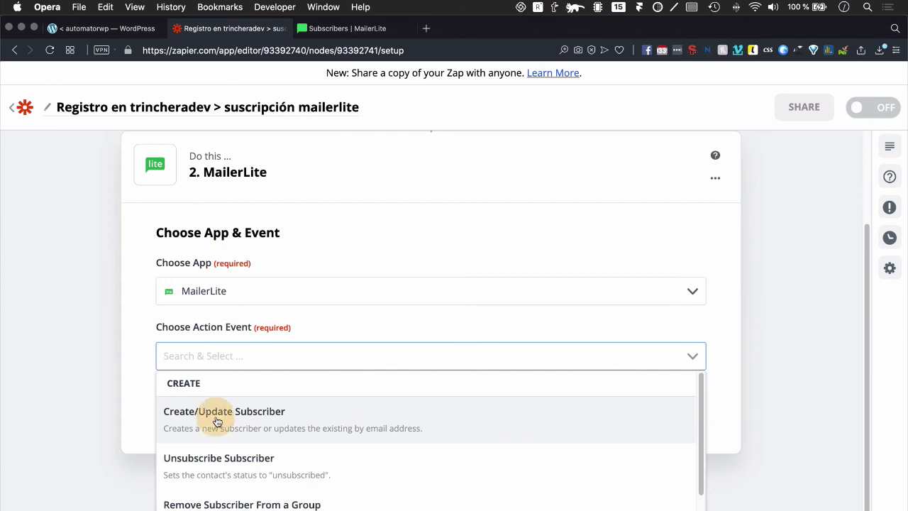
pyautogui.click(298, 403)
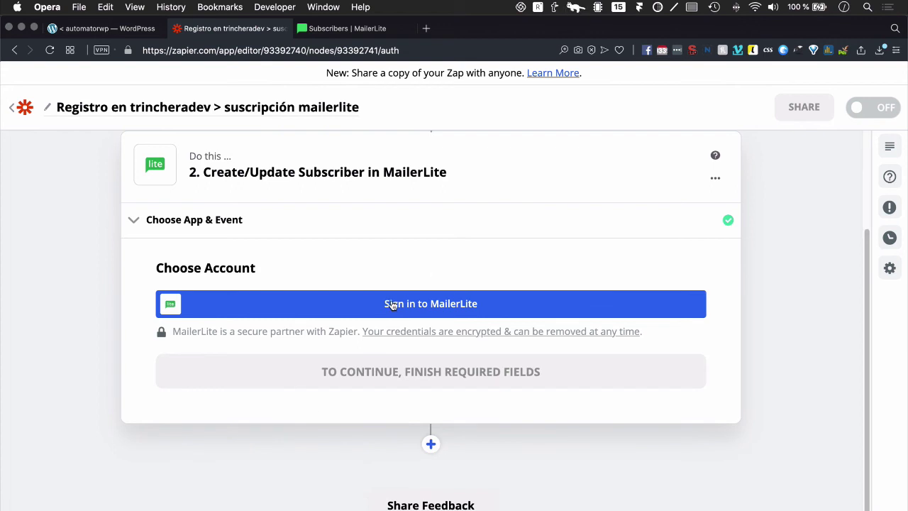
# Step: Start the MailerLite sign-in and copy the account's API key from MailerLite's Developer API page
pyautogui.click(392, 304)
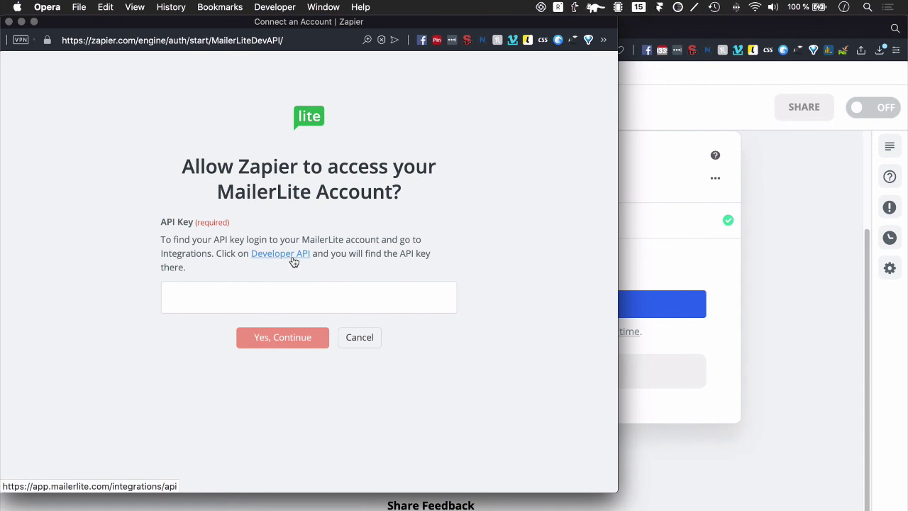
pyautogui.click(294, 261)
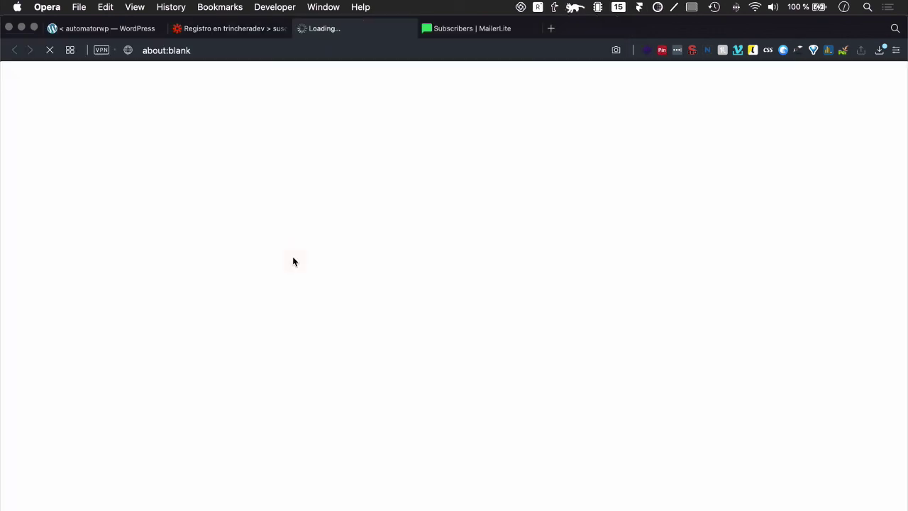
pyautogui.click(492, 27)
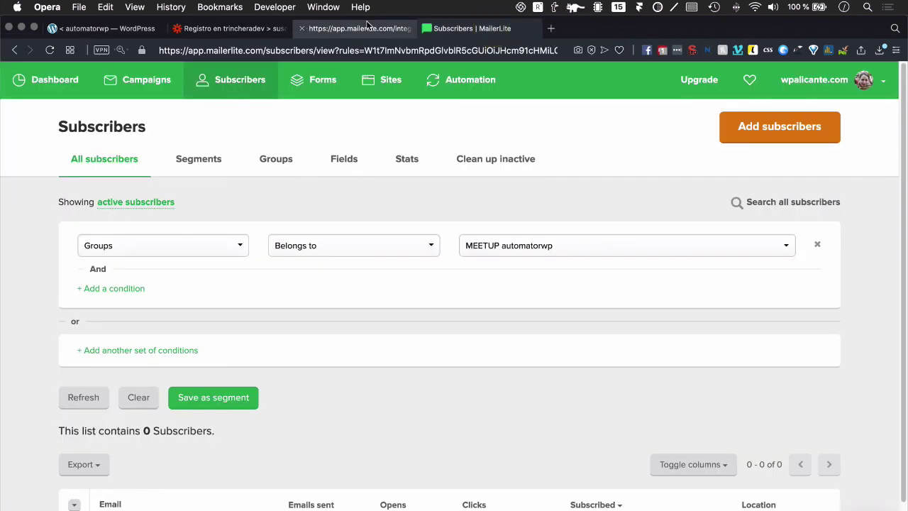
pyautogui.click(361, 28)
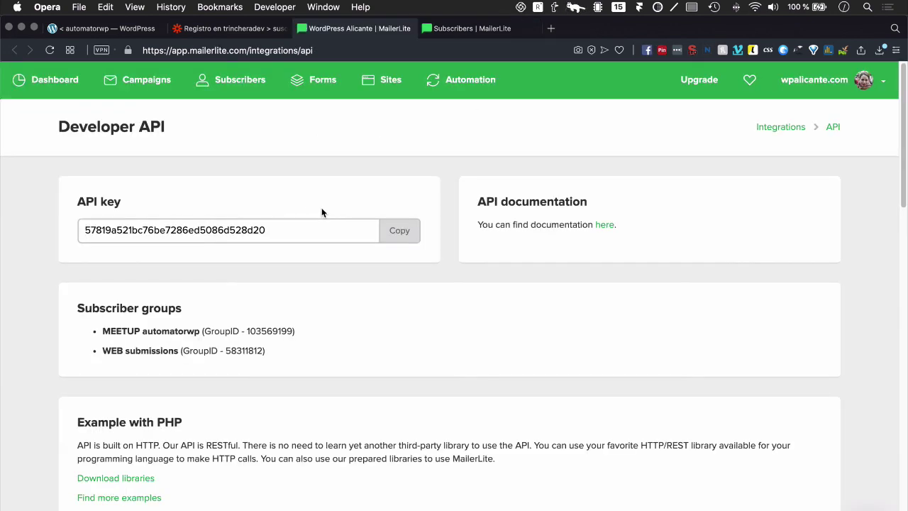
pyautogui.click(402, 231)
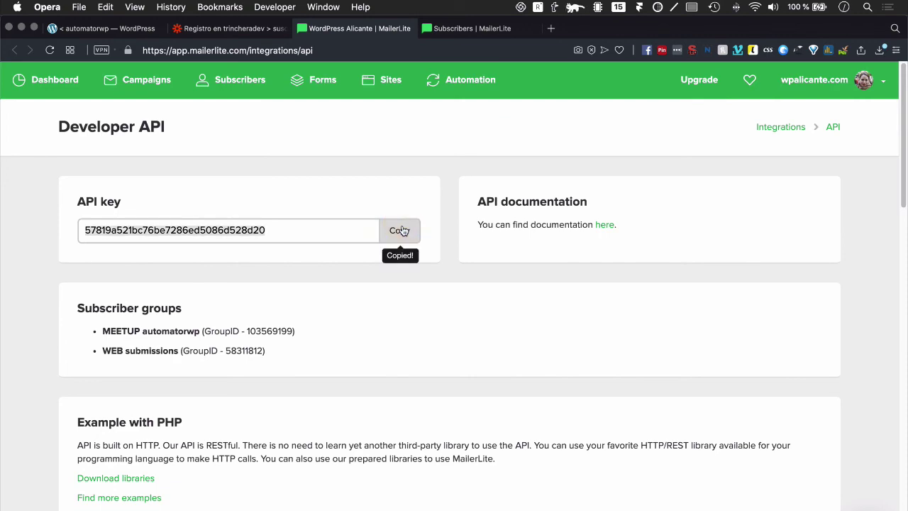
# Step: Paste the API key to connect 'MailerLite WordPress Alicante' and continue to the subscriber fields
pyautogui.hotkey('ctrl', 'Up')
pyautogui.click(125, 410)
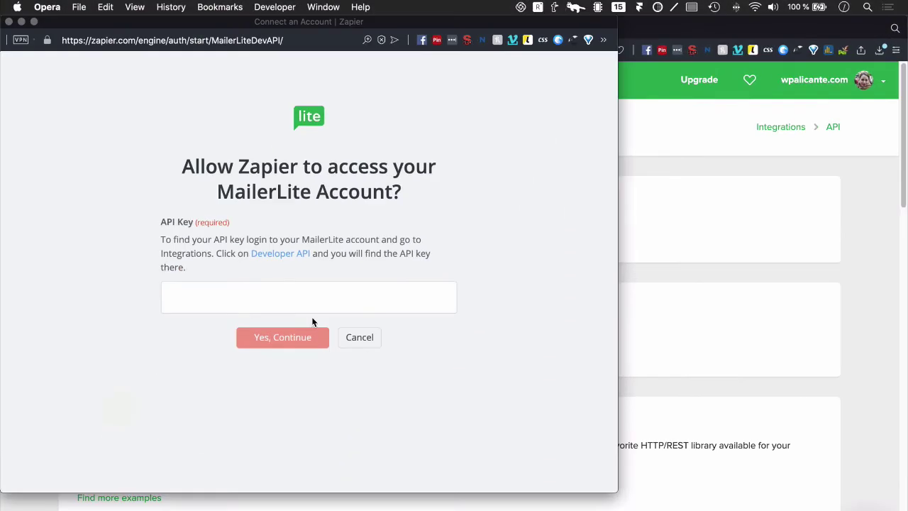
pyautogui.click(282, 305)
pyautogui.press('super+v')
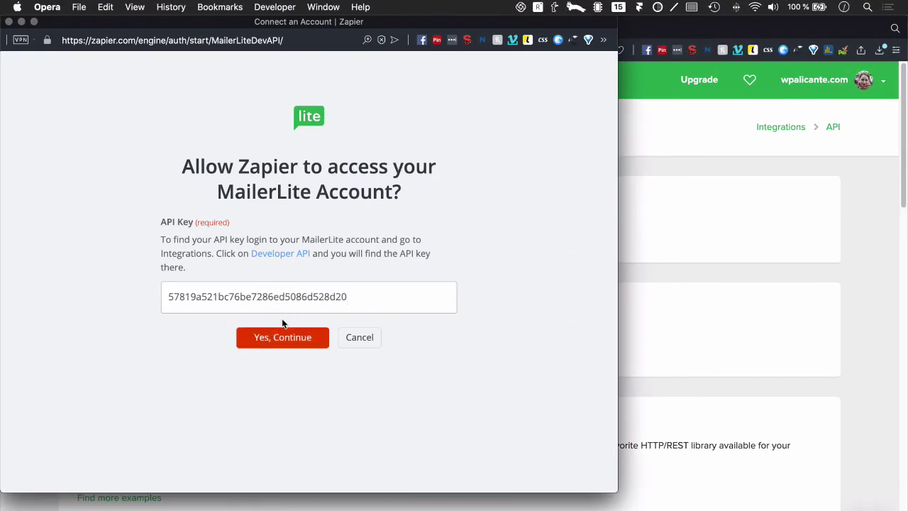
pyautogui.click(274, 348)
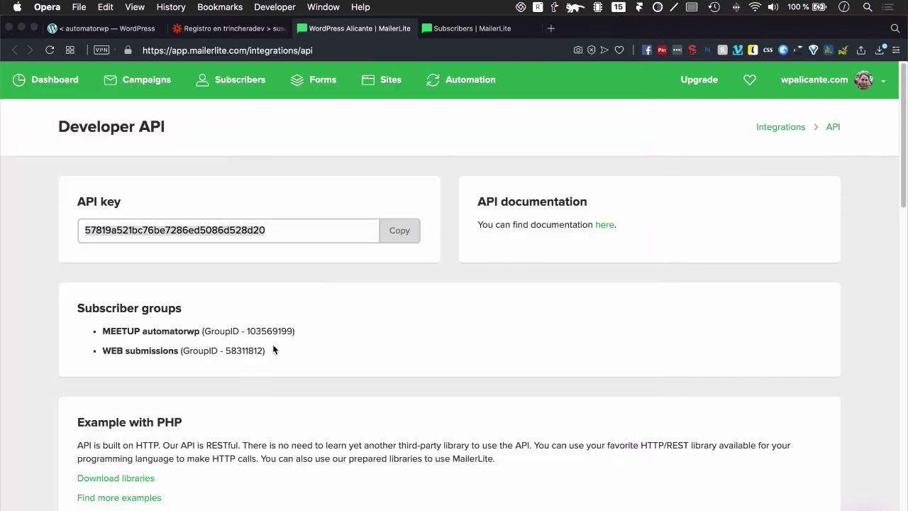
pyautogui.click(266, 30)
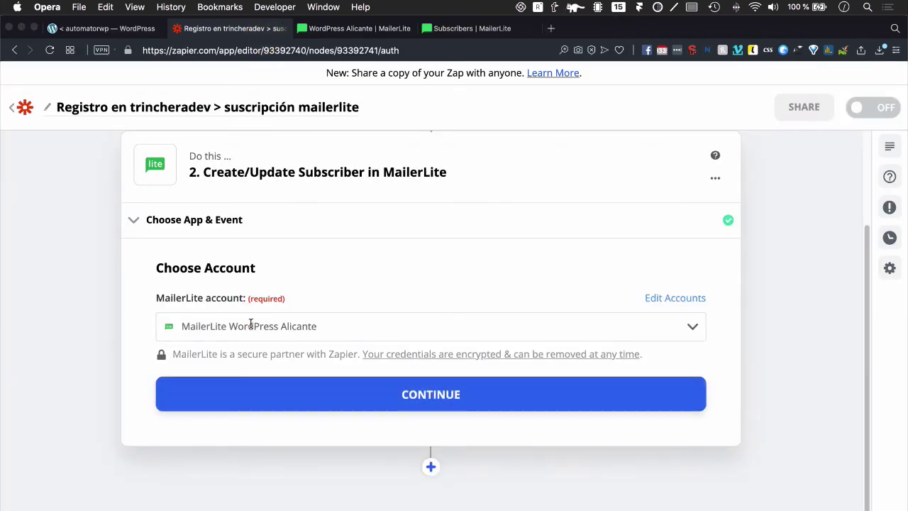
pyautogui.click(252, 324)
pyautogui.click(250, 324)
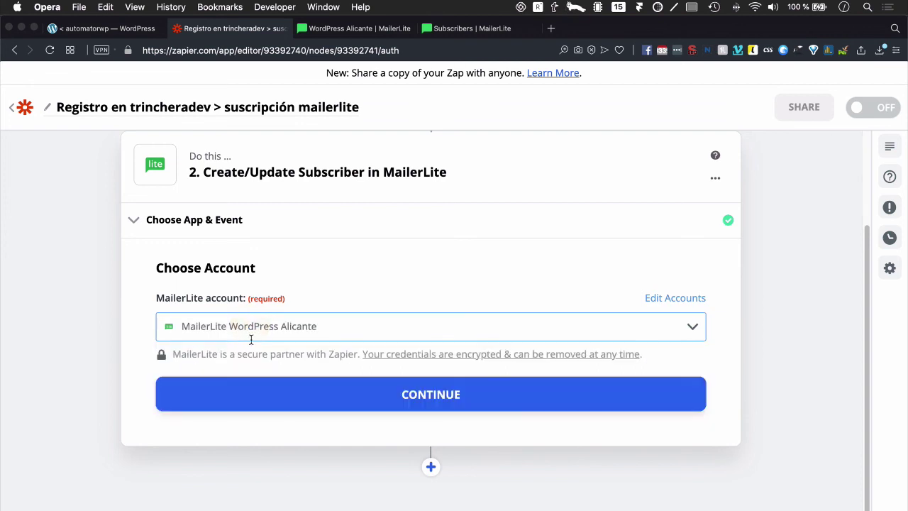
pyautogui.click(377, 393)
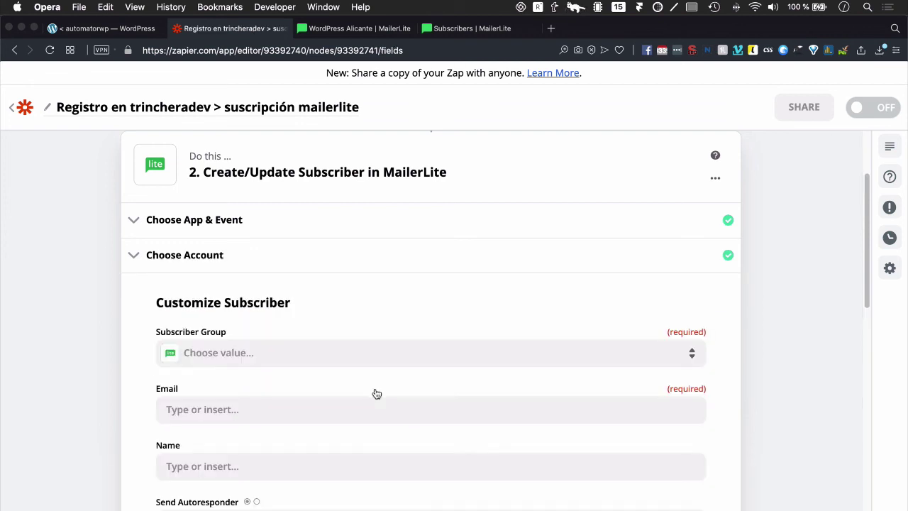
# Step: Set the Subscriber Group to MEETUP automatorwp
pyautogui.scroll(-3, 201, 283)
pyautogui.click(219, 266)
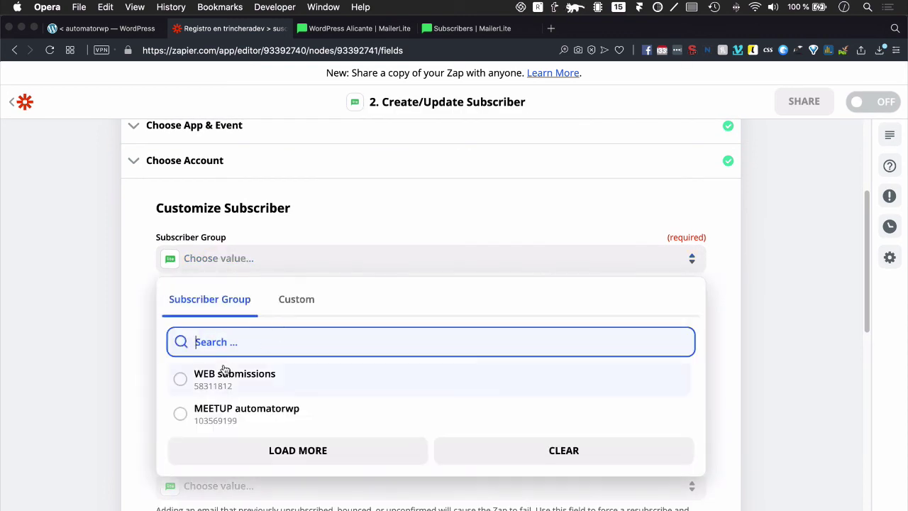
pyautogui.click(206, 417)
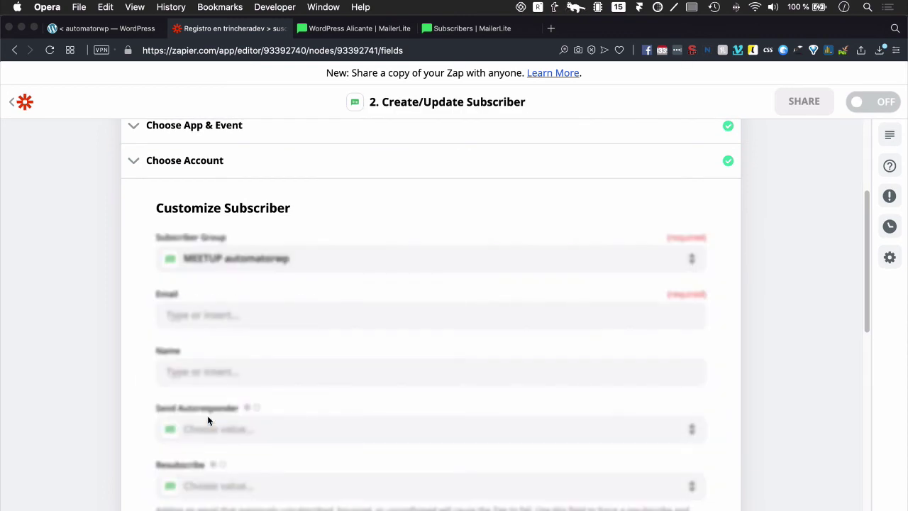
# Step: Map Email to the Catch Hook's 1. Email and Name to 1. Nombre
pyautogui.click(240, 314)
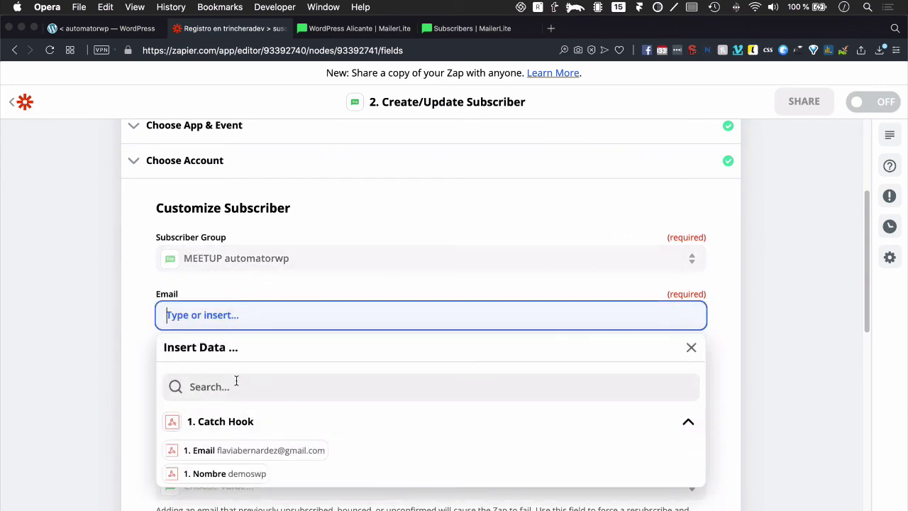
pyautogui.click(222, 454)
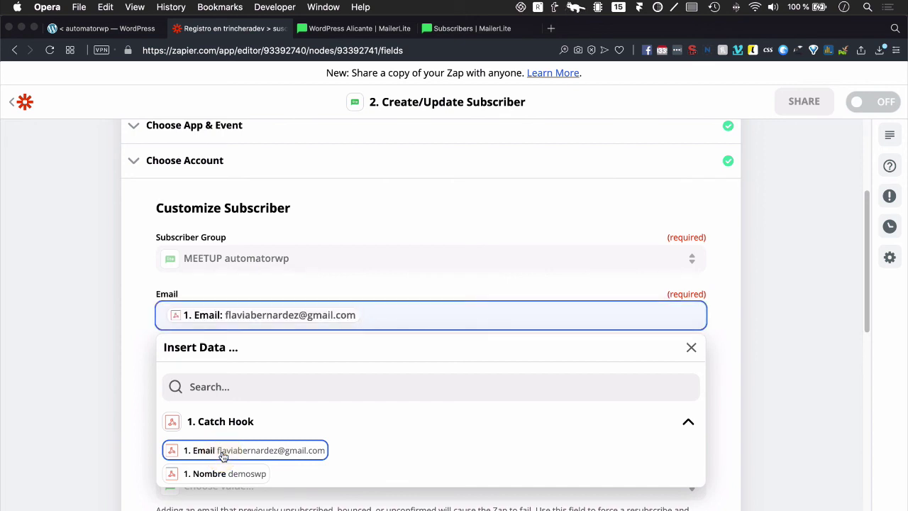
pyautogui.click(144, 379)
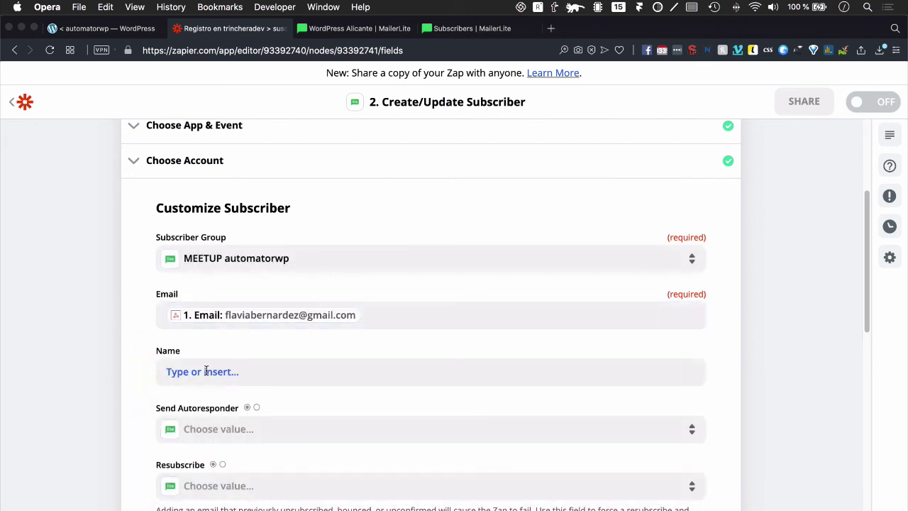
pyautogui.click(206, 371)
pyautogui.scroll(-2, 213, 454)
pyautogui.click(212, 440)
pyautogui.click(146, 400)
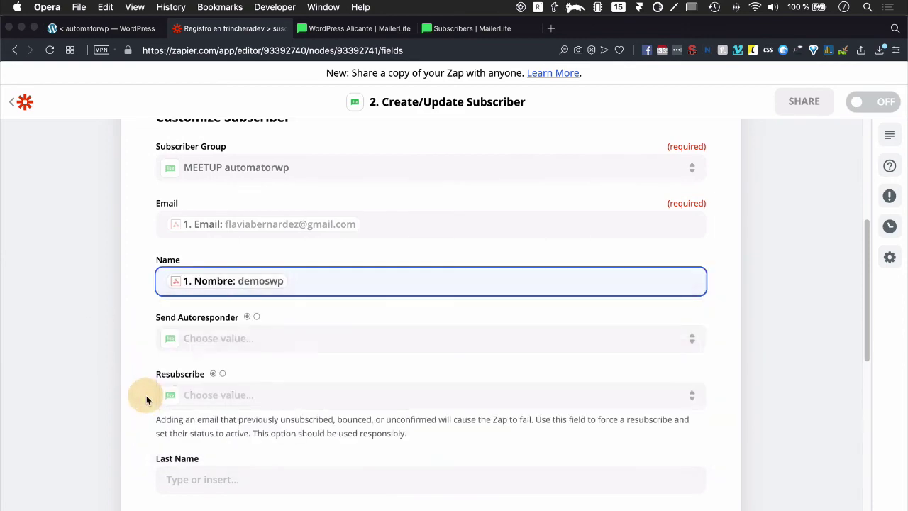
pyautogui.scroll(-10, 326, 358)
pyautogui.scroll(12, 325, 358)
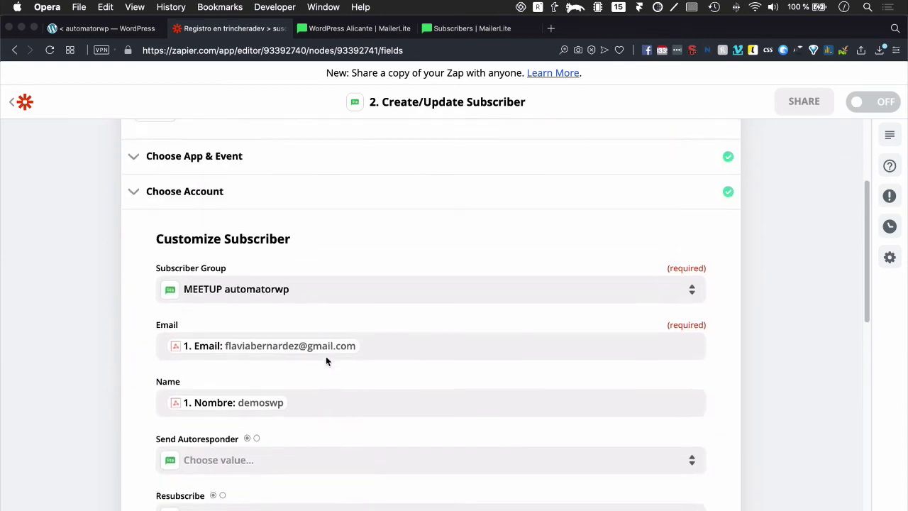
pyautogui.scroll(3, 325, 356)
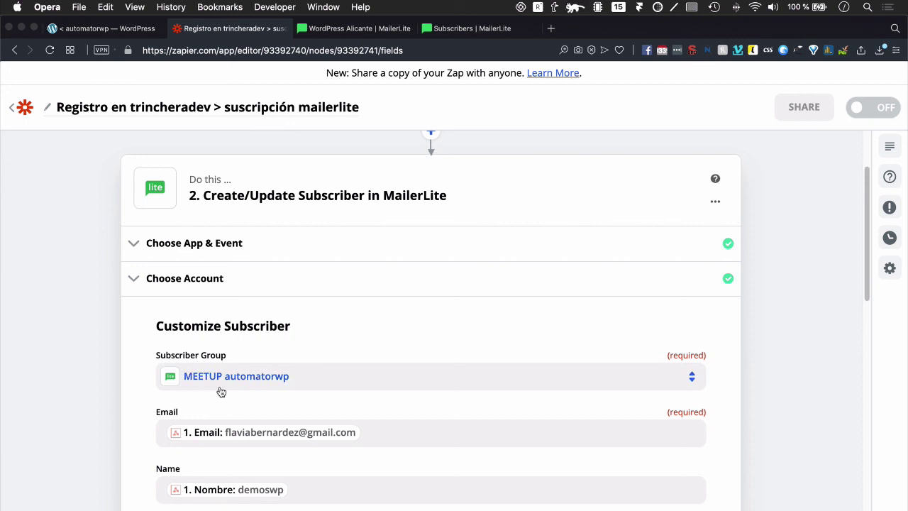
# Step: Confirm the field mapping and run Test & Continue, sending a test subscriber to MailerLite
pyautogui.scroll(-5, 268, 391)
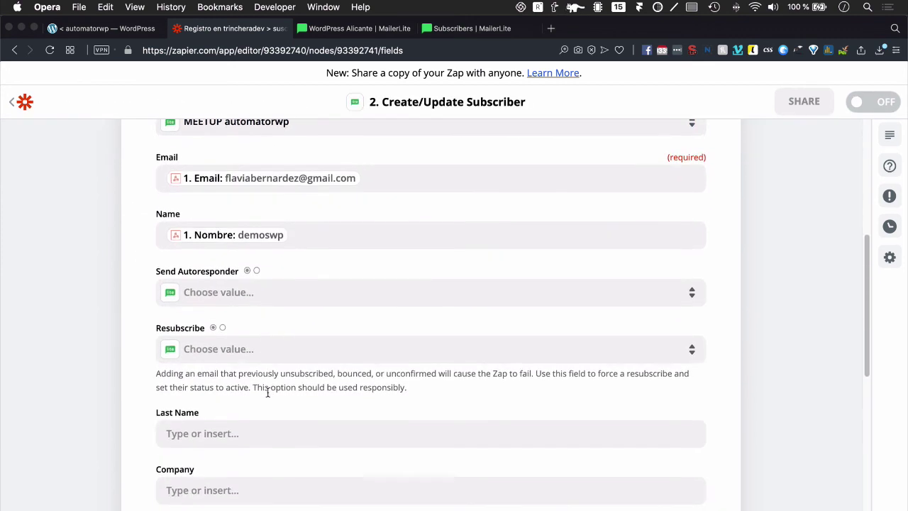
pyautogui.scroll(-8, 268, 392)
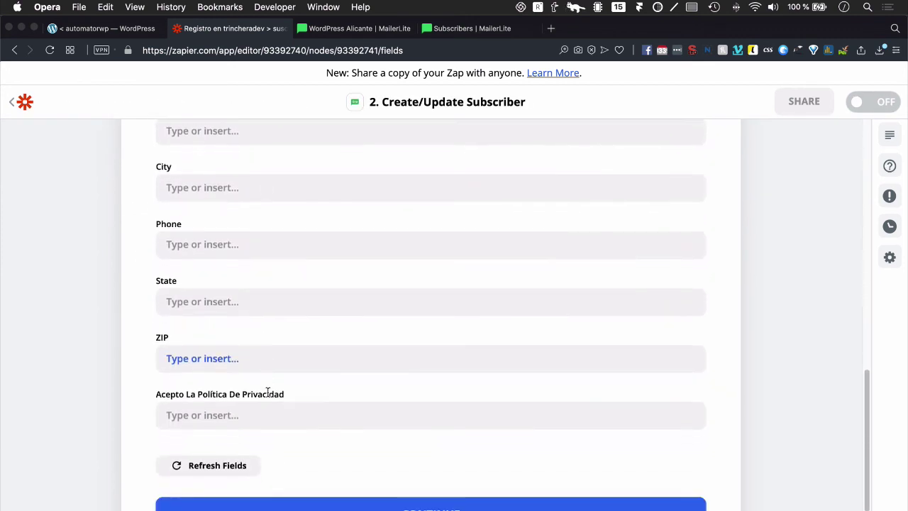
pyautogui.scroll(-3, 267, 392)
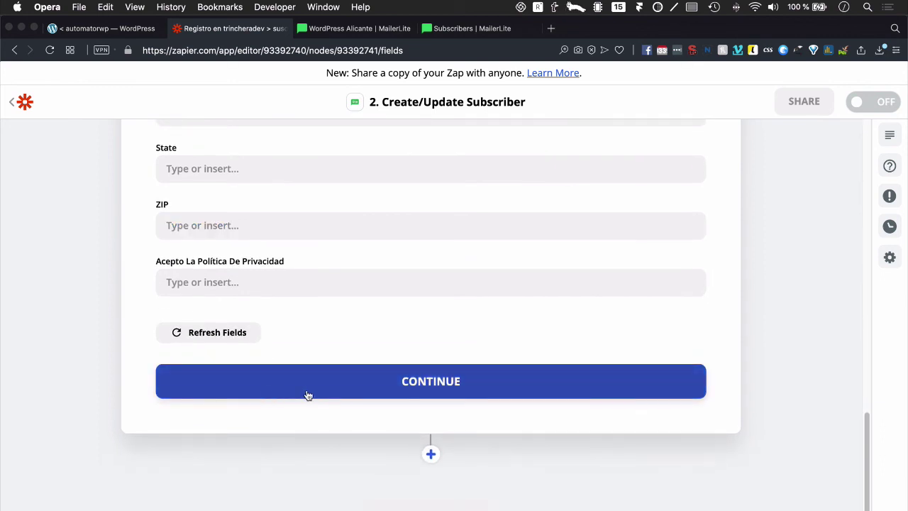
pyautogui.click(307, 395)
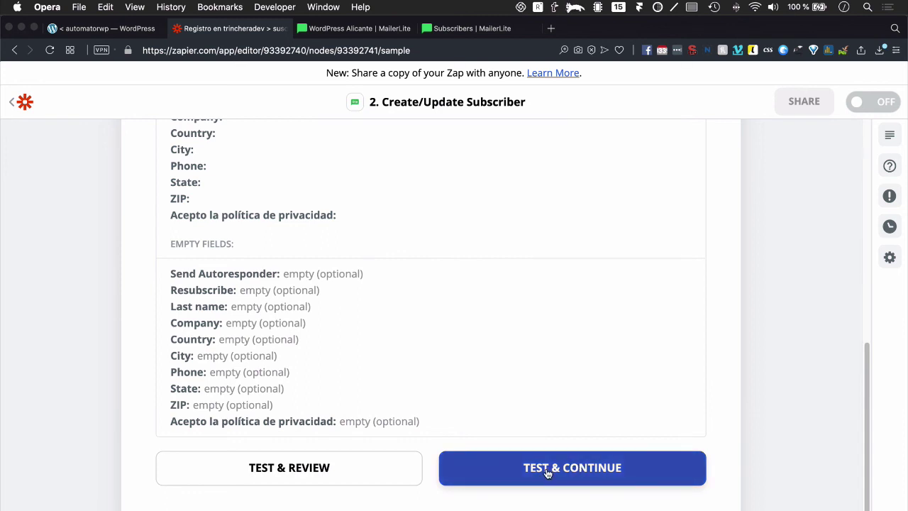
pyautogui.click(548, 471)
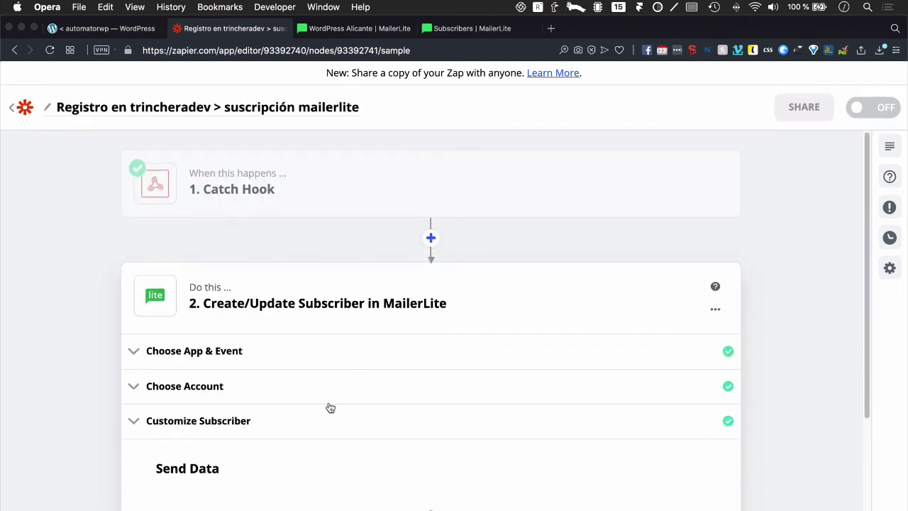
pyautogui.scroll(-3, 346, 338)
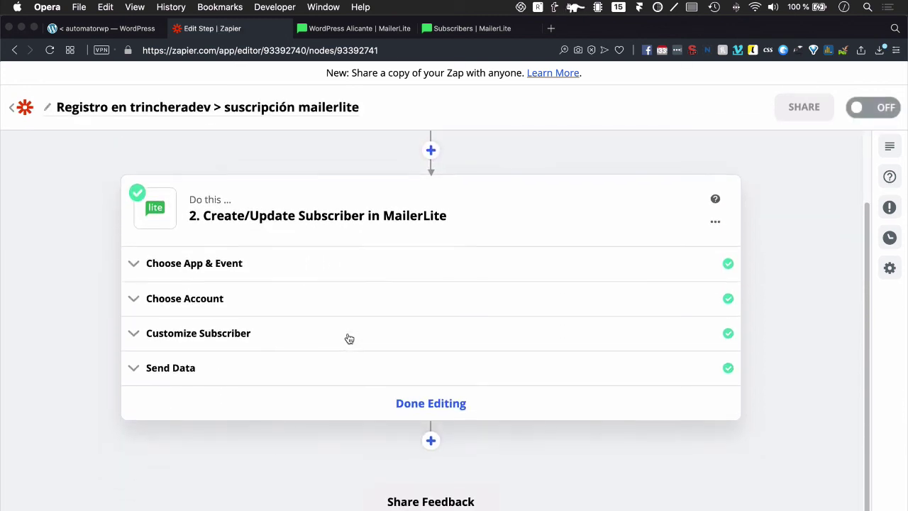
pyautogui.click(336, 28)
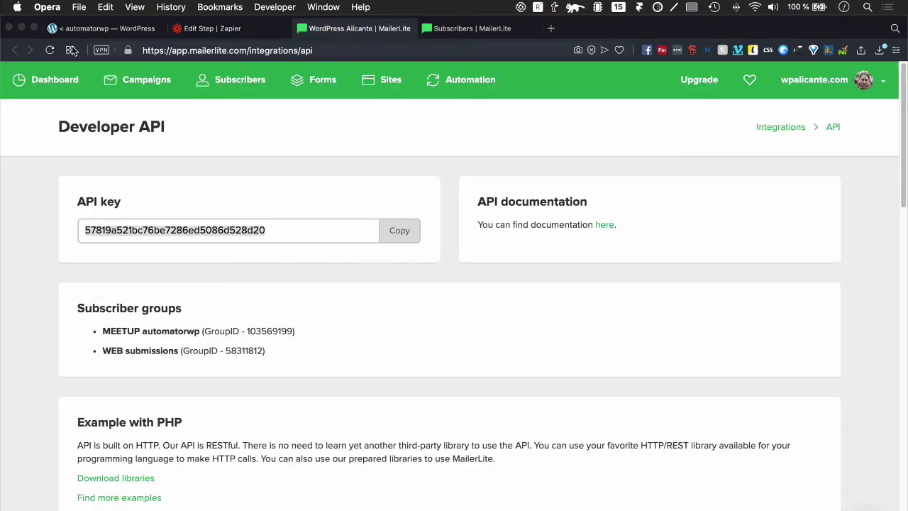
# Step: Close the API page, verify MEETUP automatorwp lists 1 subscriber, and return to the Zap
pyautogui.click(302, 28)
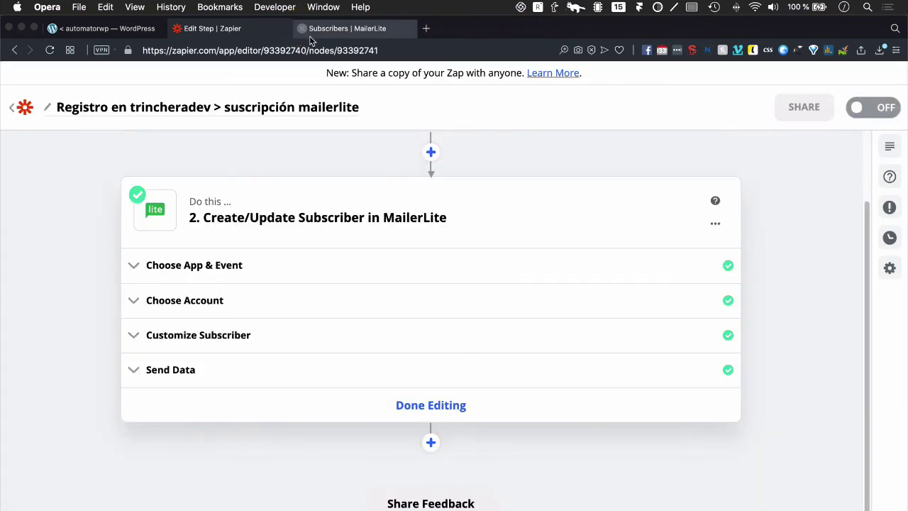
pyautogui.click(310, 30)
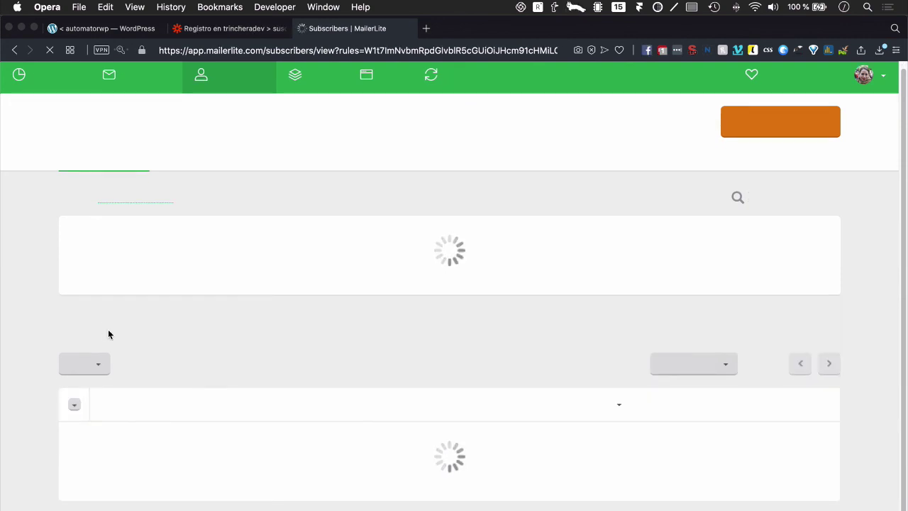
pyautogui.scroll(-2, 114, 378)
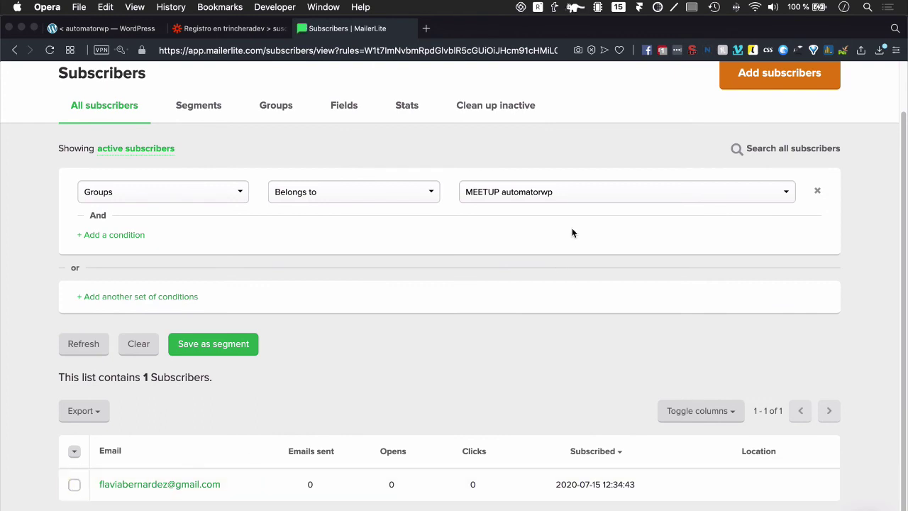
pyautogui.click(258, 29)
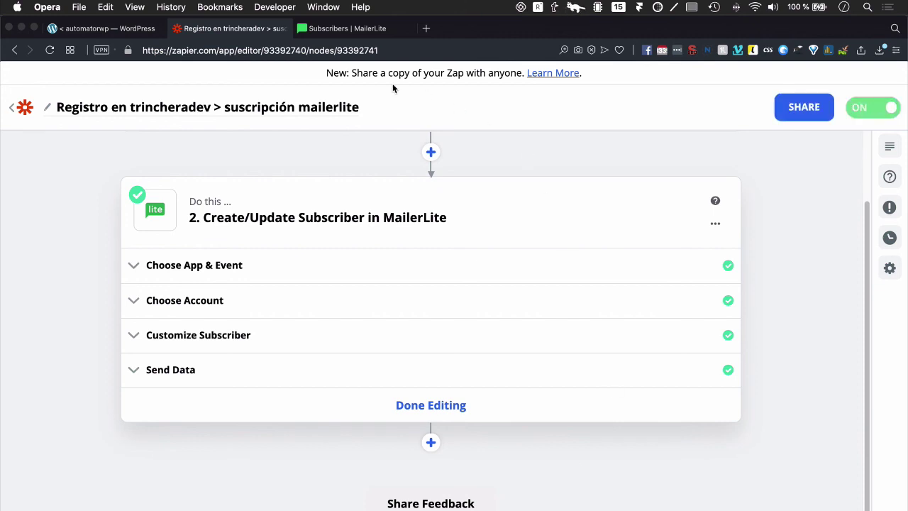
# Step: Check the Zaps list shows the new Zap ON, then go back to the WordPress automation
pyautogui.click(25, 107)
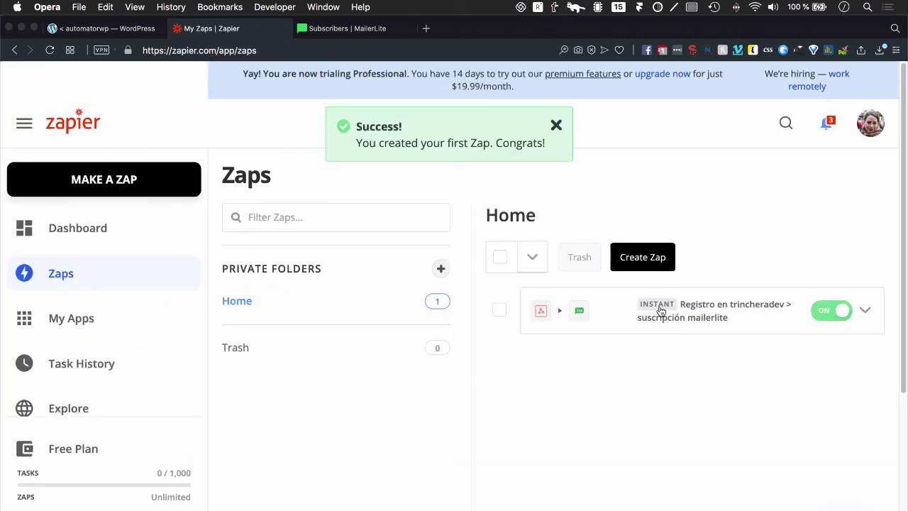
pyautogui.click(129, 31)
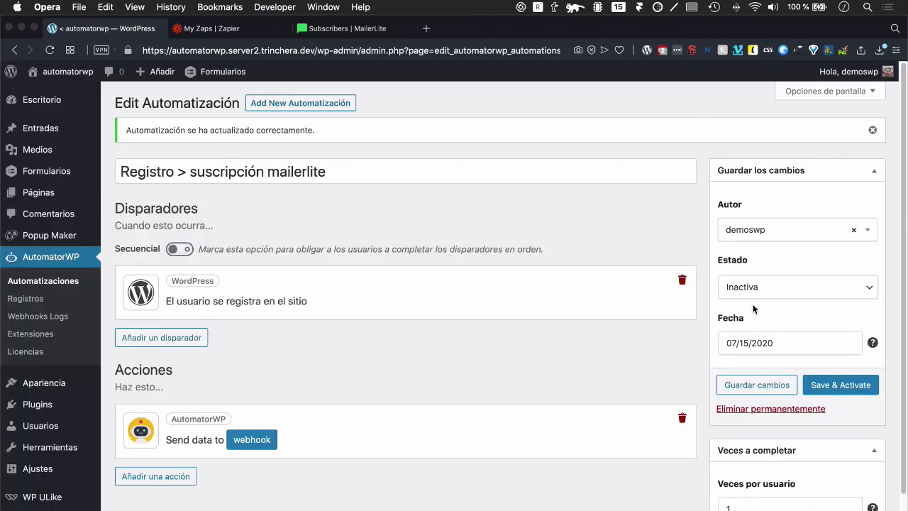
# Step: Save & Activate the Registro > suscripción mailerlite automation so Estado reads Activo
pyautogui.click(841, 385)
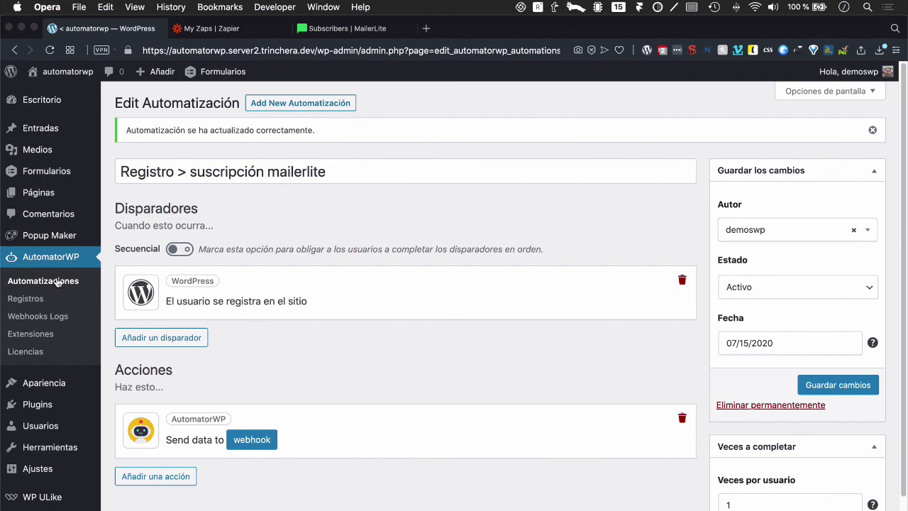
pyautogui.hotkey('ctrl', 'Right')
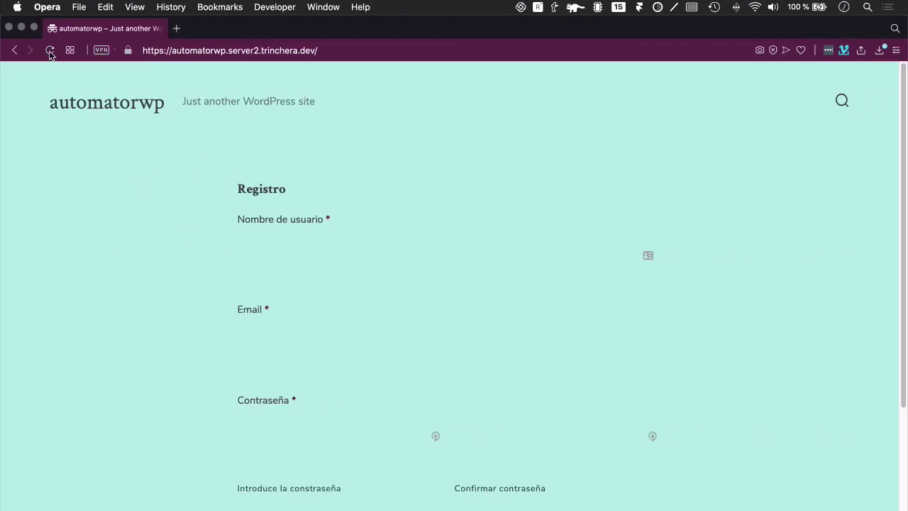
# Step: Reload the registration form and enter the test user's username and email address
pyautogui.click(50, 50)
pyautogui.click(278, 251)
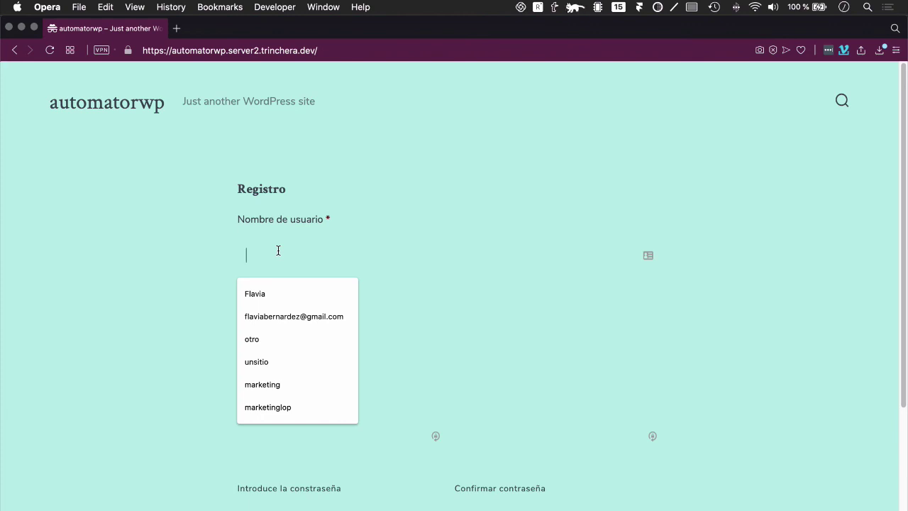
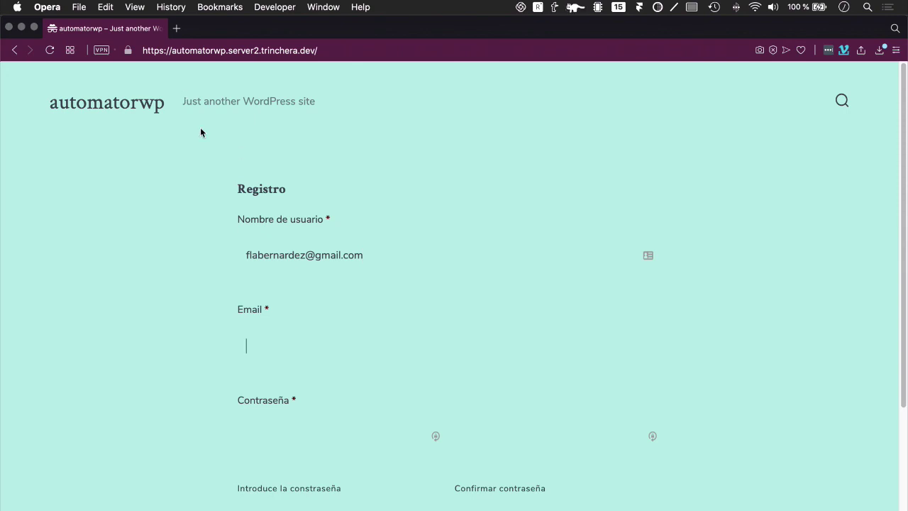
pyautogui.tripleClick(290, 256)
pyautogui.press('super+c')
pyautogui.press('BackSpace')
pyautogui.click(253, 328)
pyautogui.press('super+v')
pyautogui.click(280, 248)
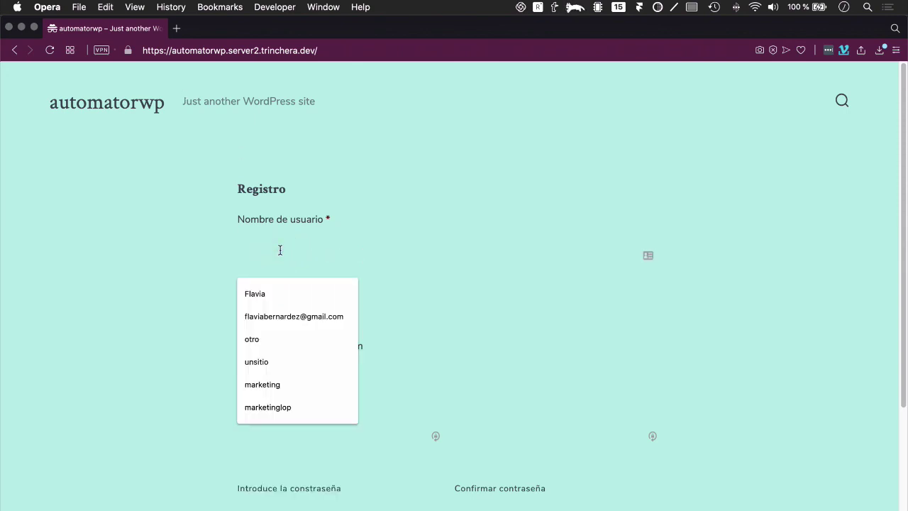
pyautogui.write('Flavia ')
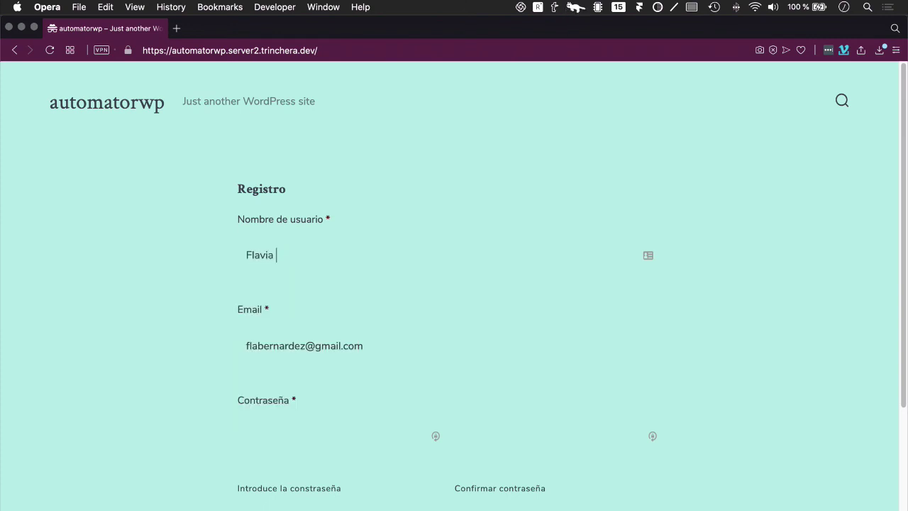
pyautogui.write('Meetup')
# Step: Fill in both password fields and submit the registration form with Enviar
pyautogui.click(272, 428)
pyautogui.click(492, 436)
pyautogui.write('a')
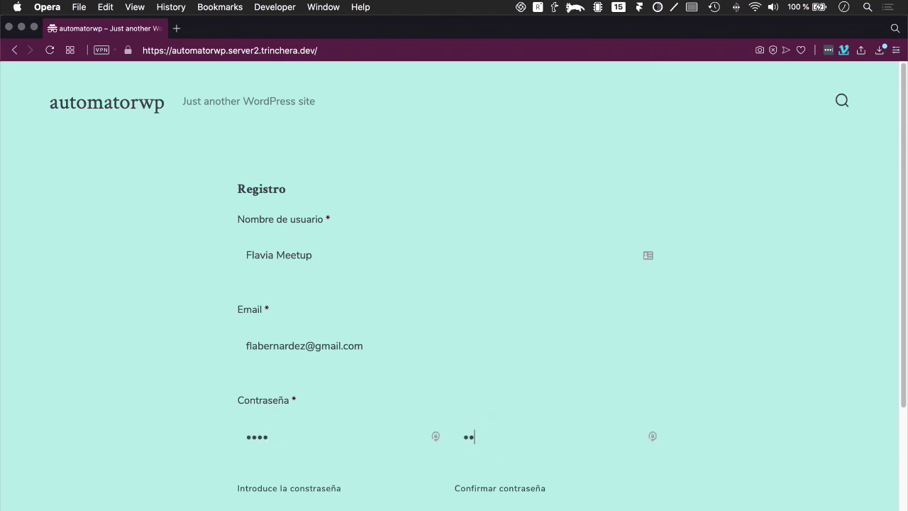
pyautogui.scroll(-4, 334, 450)
pyautogui.click(265, 421)
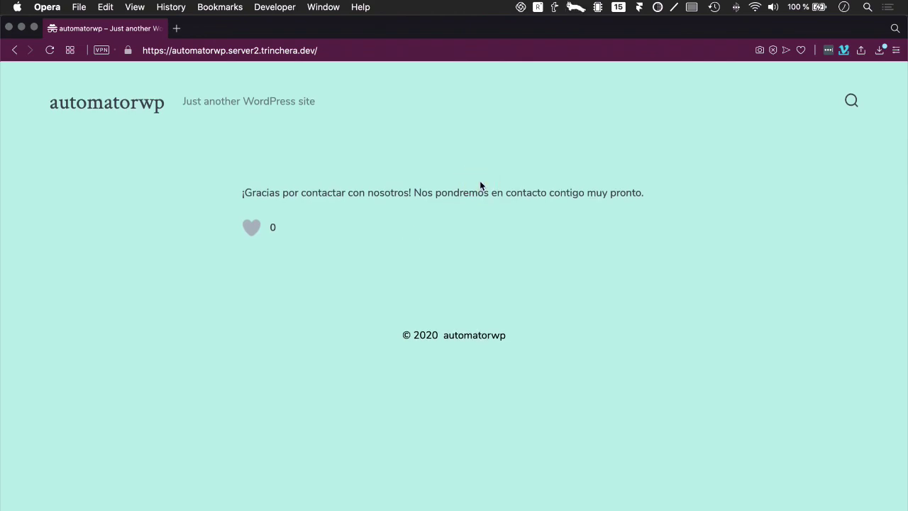
# Step: Refresh the MailerLite subscribers list to confirm the group now has 2 subscribers
pyautogui.hotkey('ctrl', 'Left')
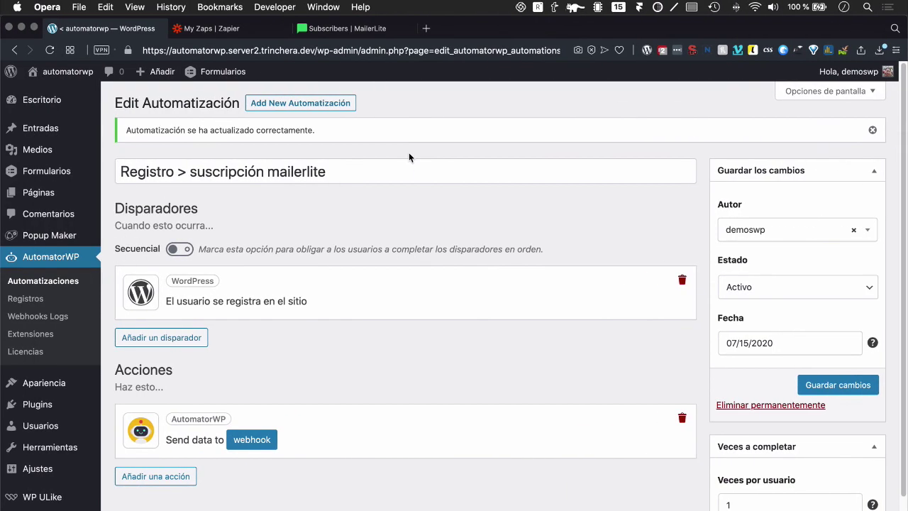
pyautogui.click(333, 31)
pyautogui.click(49, 50)
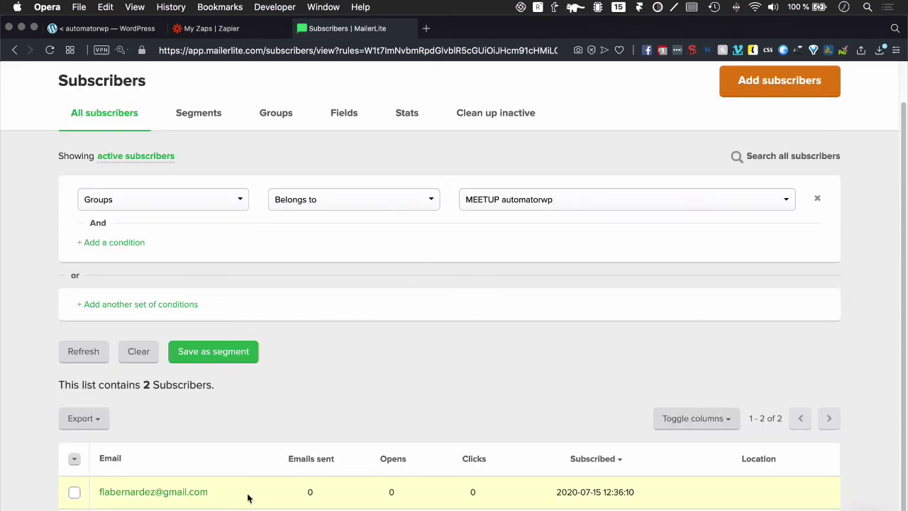
# Step: Open AutomatorWP's Registros log from the WordPress admin sidebar
pyautogui.click(103, 29)
pyautogui.click(26, 300)
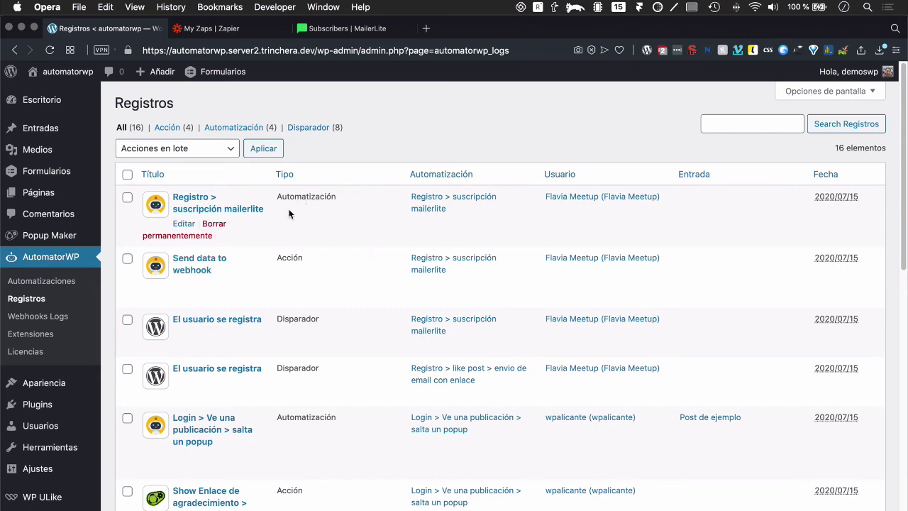
# Step: Open the 'Send data to webhook' log entry and check its Request result shows Success
pyautogui.click(183, 273)
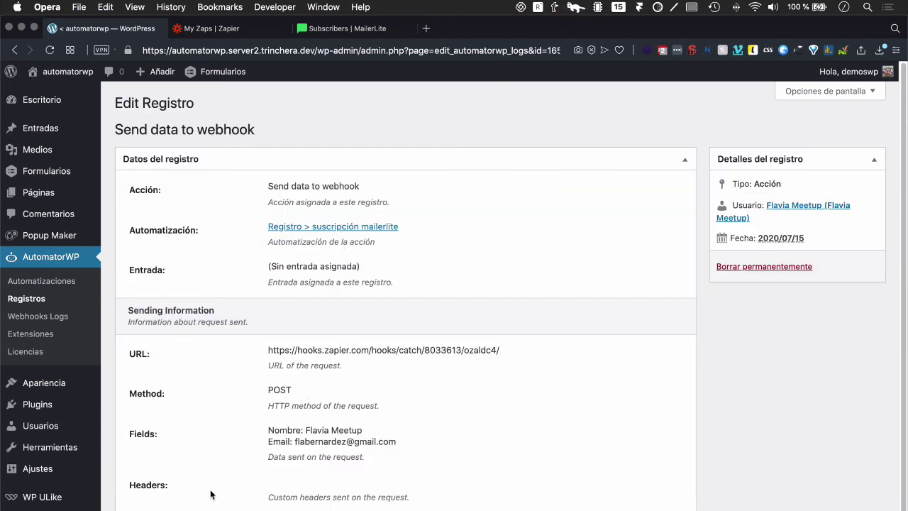
pyautogui.scroll(-1, 210, 483)
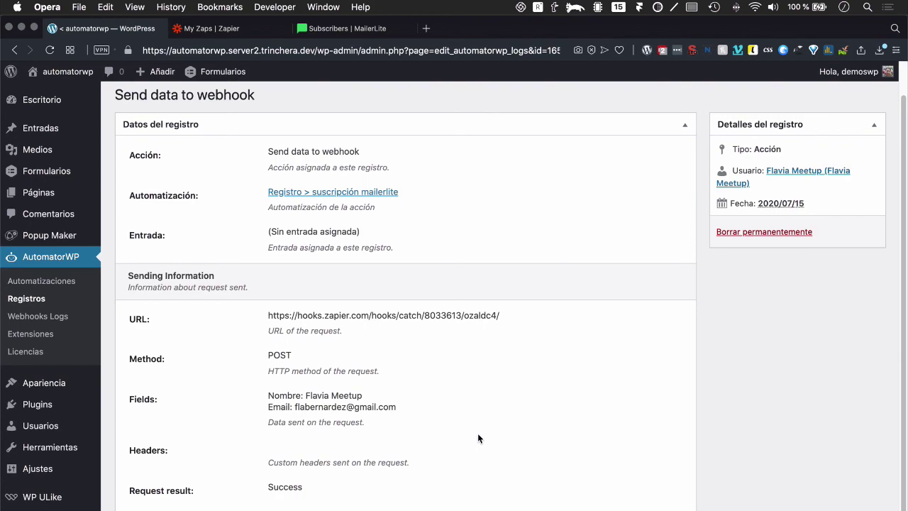
pyautogui.hotkey('ctrl', 'Left')
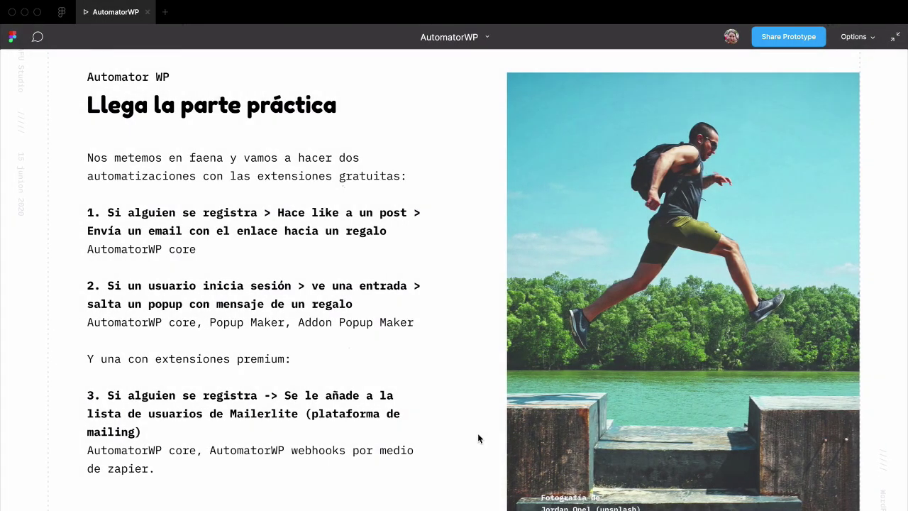
# Step: Move the AutomatorWP presentation forward to the final "That's all folks!" / "Gracias" slide
pyautogui.press('Right')
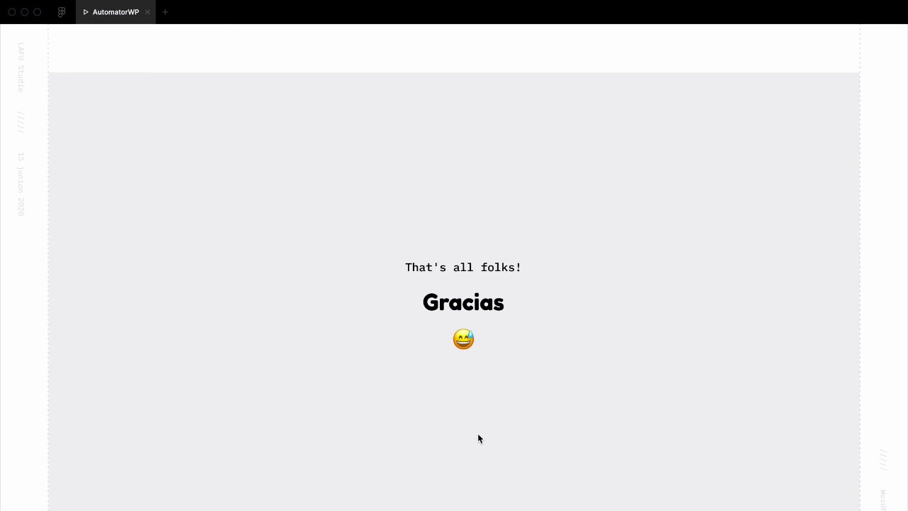
pyautogui.moveTo(632, 3)
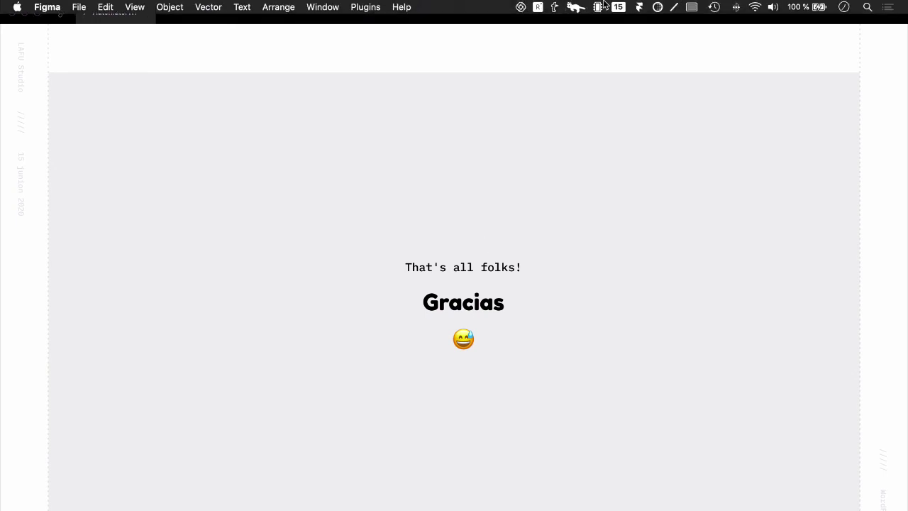